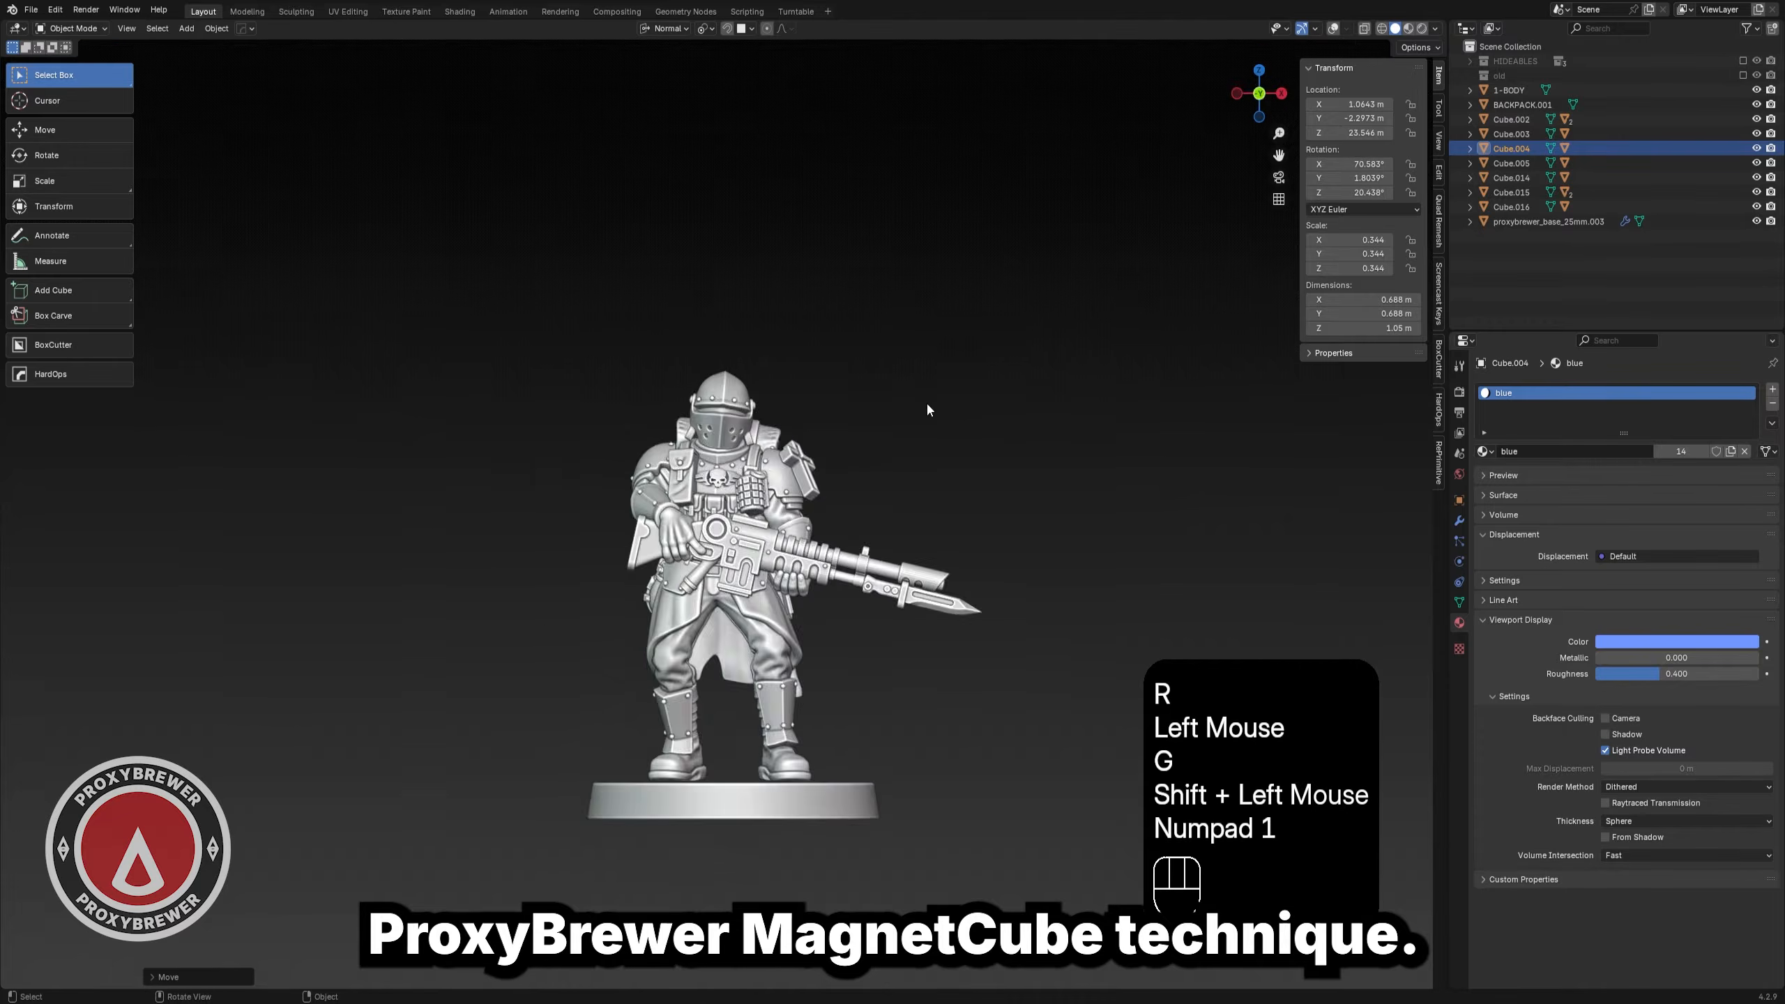
- Import the kitbash files: helmet, arms, bayonet rifle, skull badge, cross, grenade and pouch parts
{"action": "middle_click_drag", "start_coordinate": [926, 402], "coordinate": [1002, 430]}
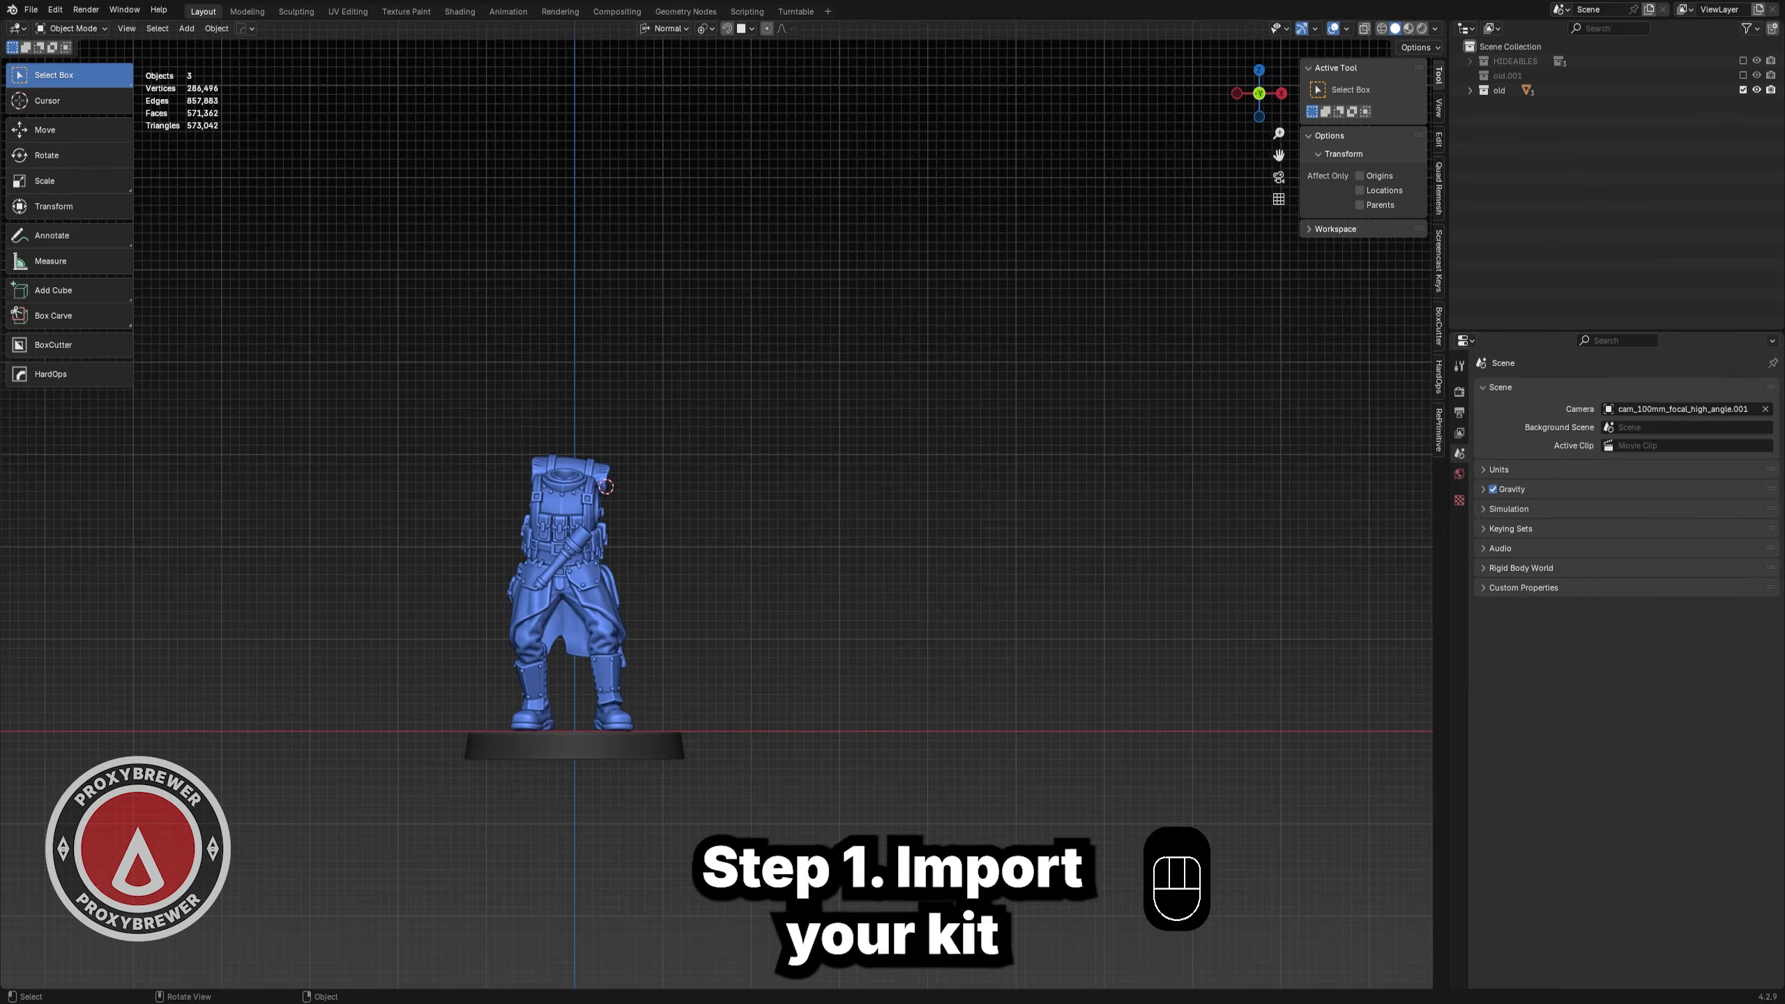
{"action": "left_click", "coordinate": [31, 9]}
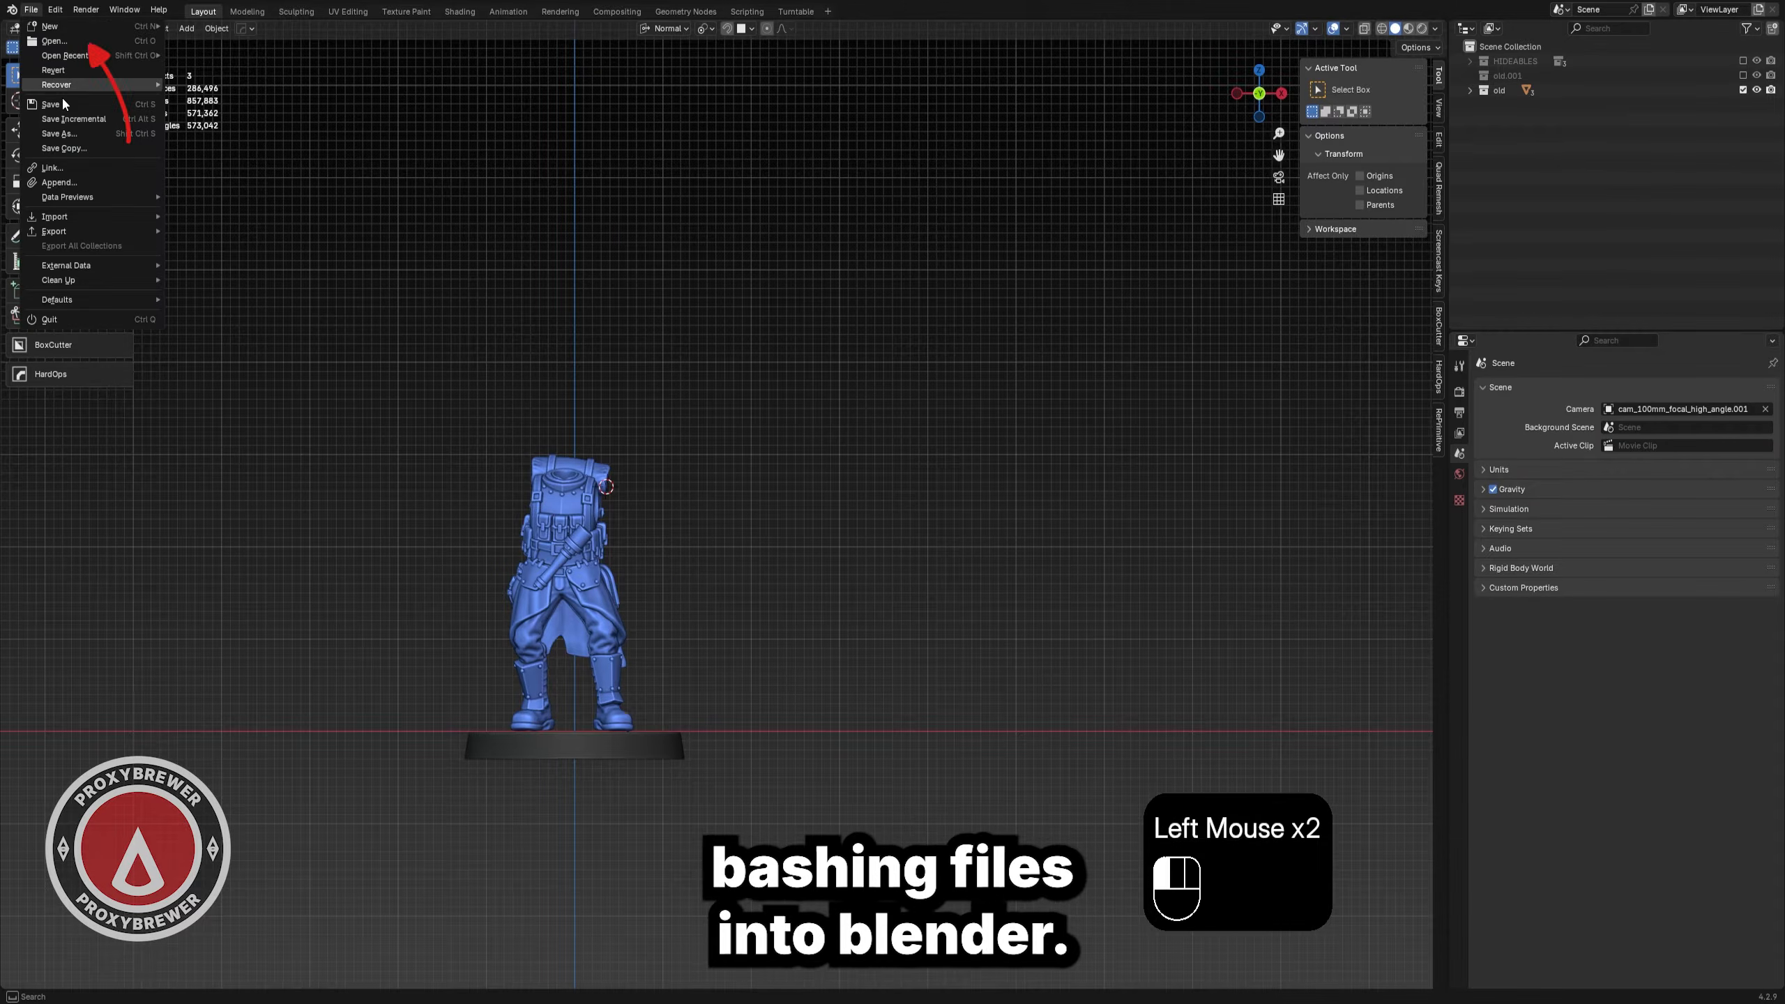
{"action": "mouse_move", "coordinate": [83, 218]}
{"action": "left_click", "coordinate": [245, 304]}
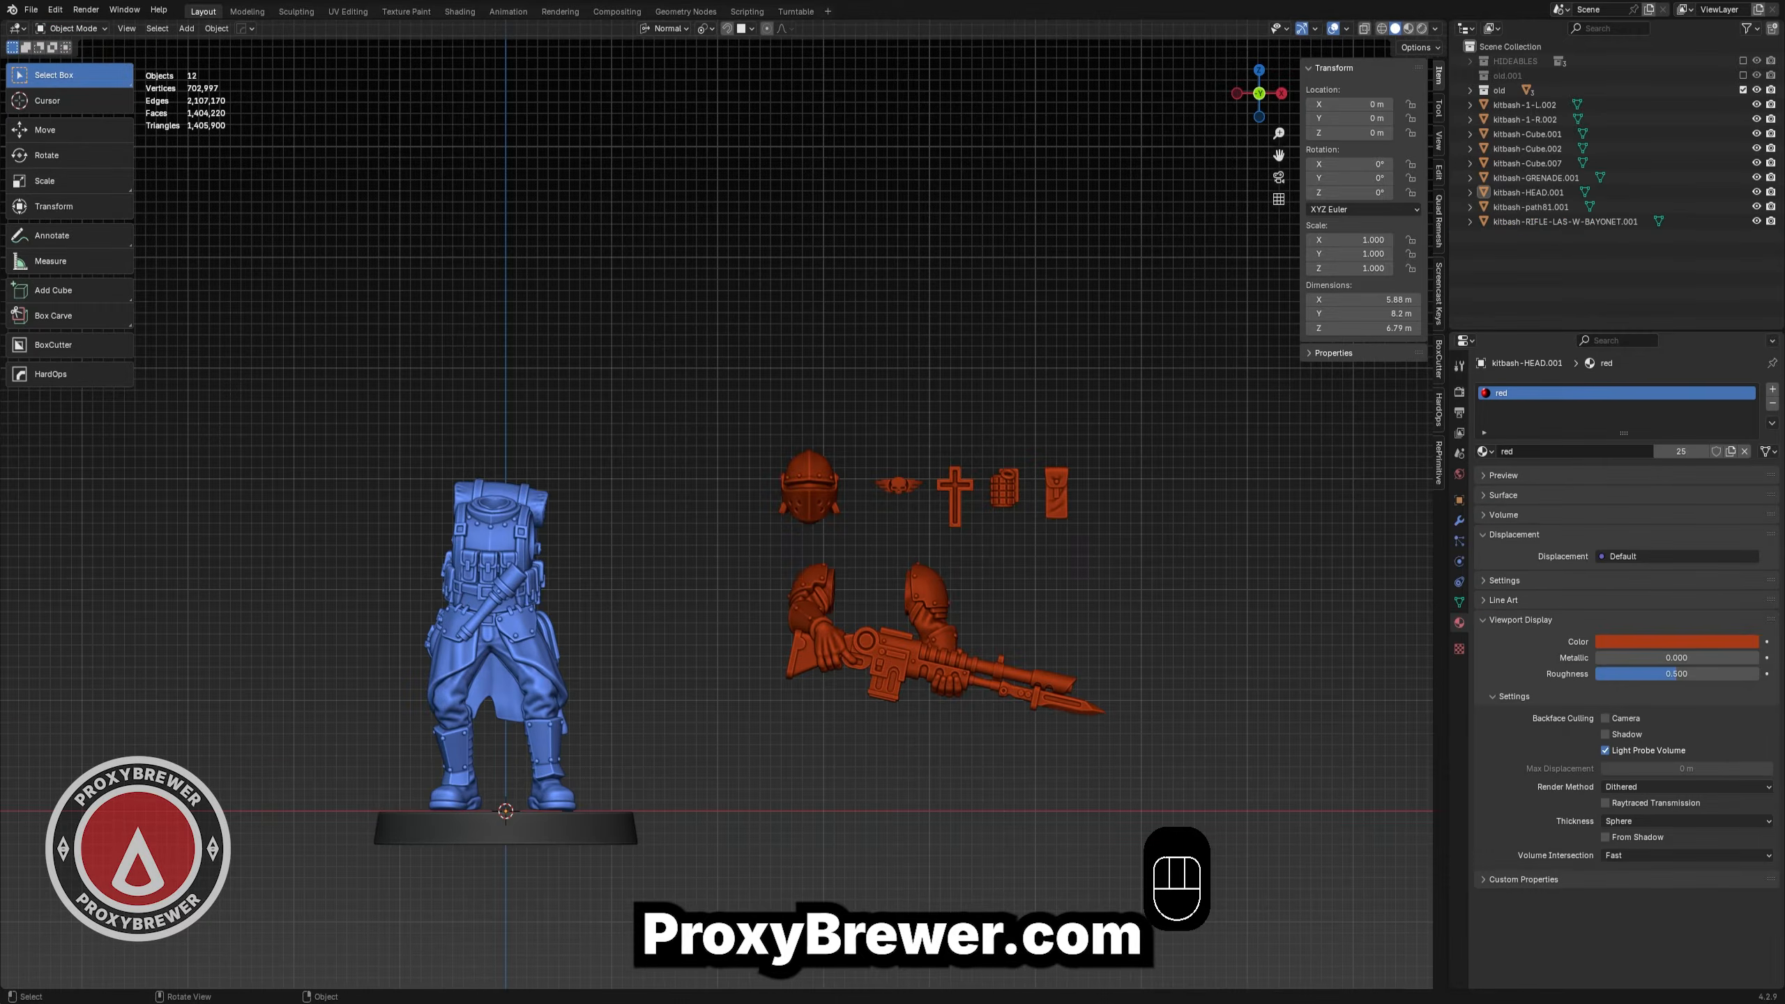
- Add a cube mesh and move it into the empty space between the blue body and the red kitbash parts
{"action": "left_click", "coordinate": [675, 317]}
{"action": "key", "text": "shift+a"}
{"action": "mouse_move", "coordinate": [703, 309]}
{"action": "left_click", "coordinate": [780, 345]}
{"action": "key", "text": "g"}
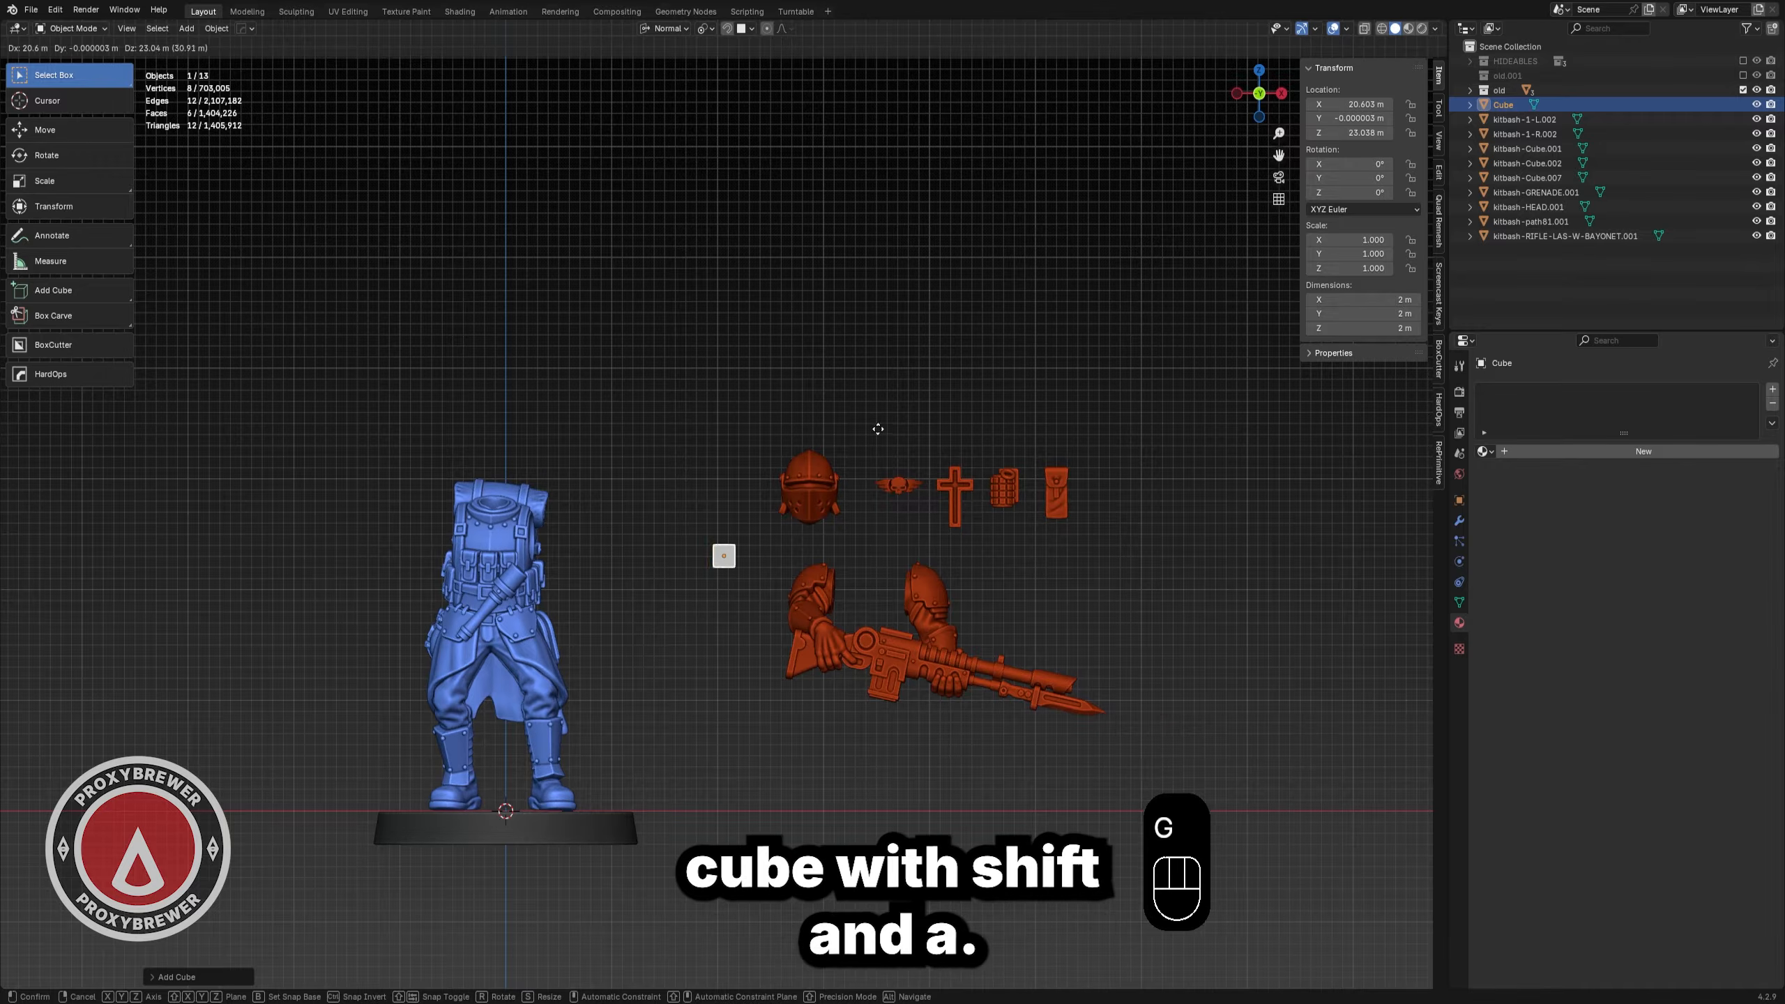
{"action": "left_click", "coordinate": [884, 422]}
- Scale the cube down to about 0.558, making it roughly 1.12 m wide, and nudge it slightly beside the helmet
{"action": "scroll", "coordinate": [859, 528], "scroll_direction": "up", "scroll_amount": 4}
{"action": "middle_click_drag", "start_coordinate": [859, 528], "coordinate": [842, 399], "text": "shift"}
{"action": "key", "text": "s"}
{"action": "left_click", "coordinate": [971, 472]}
{"action": "key", "text": "g"}
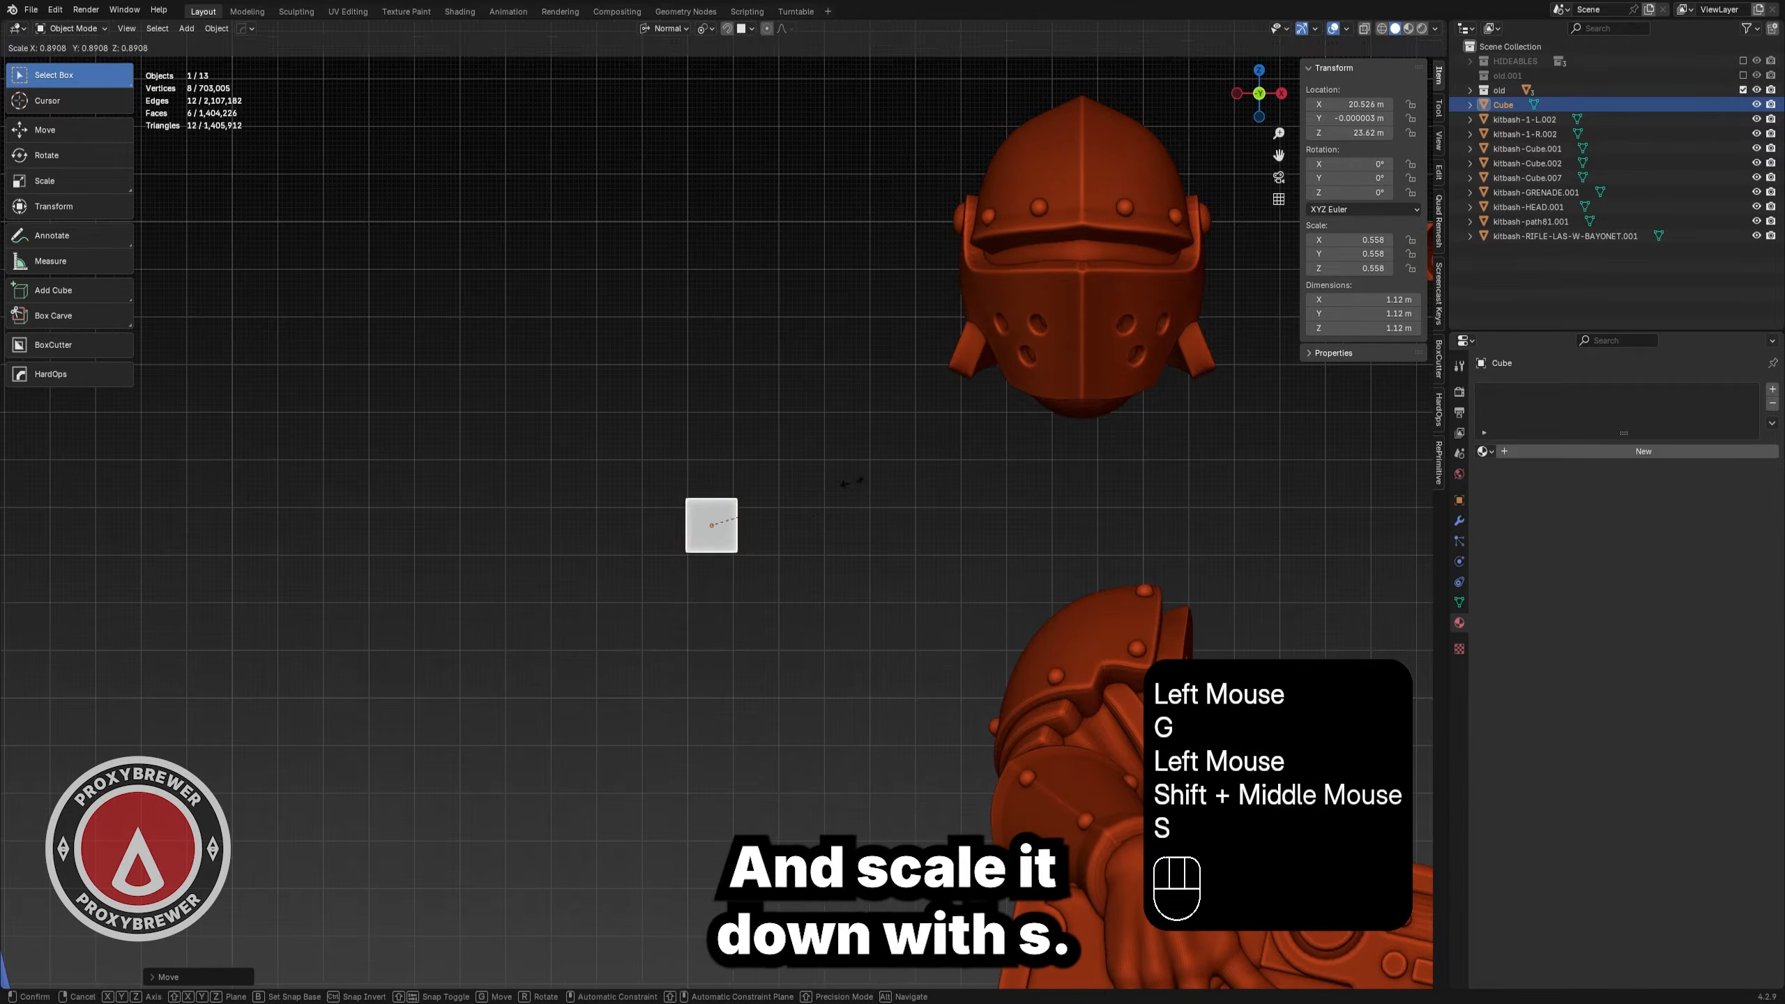
{"action": "left_click", "coordinate": [851, 509], "text": "shift"}
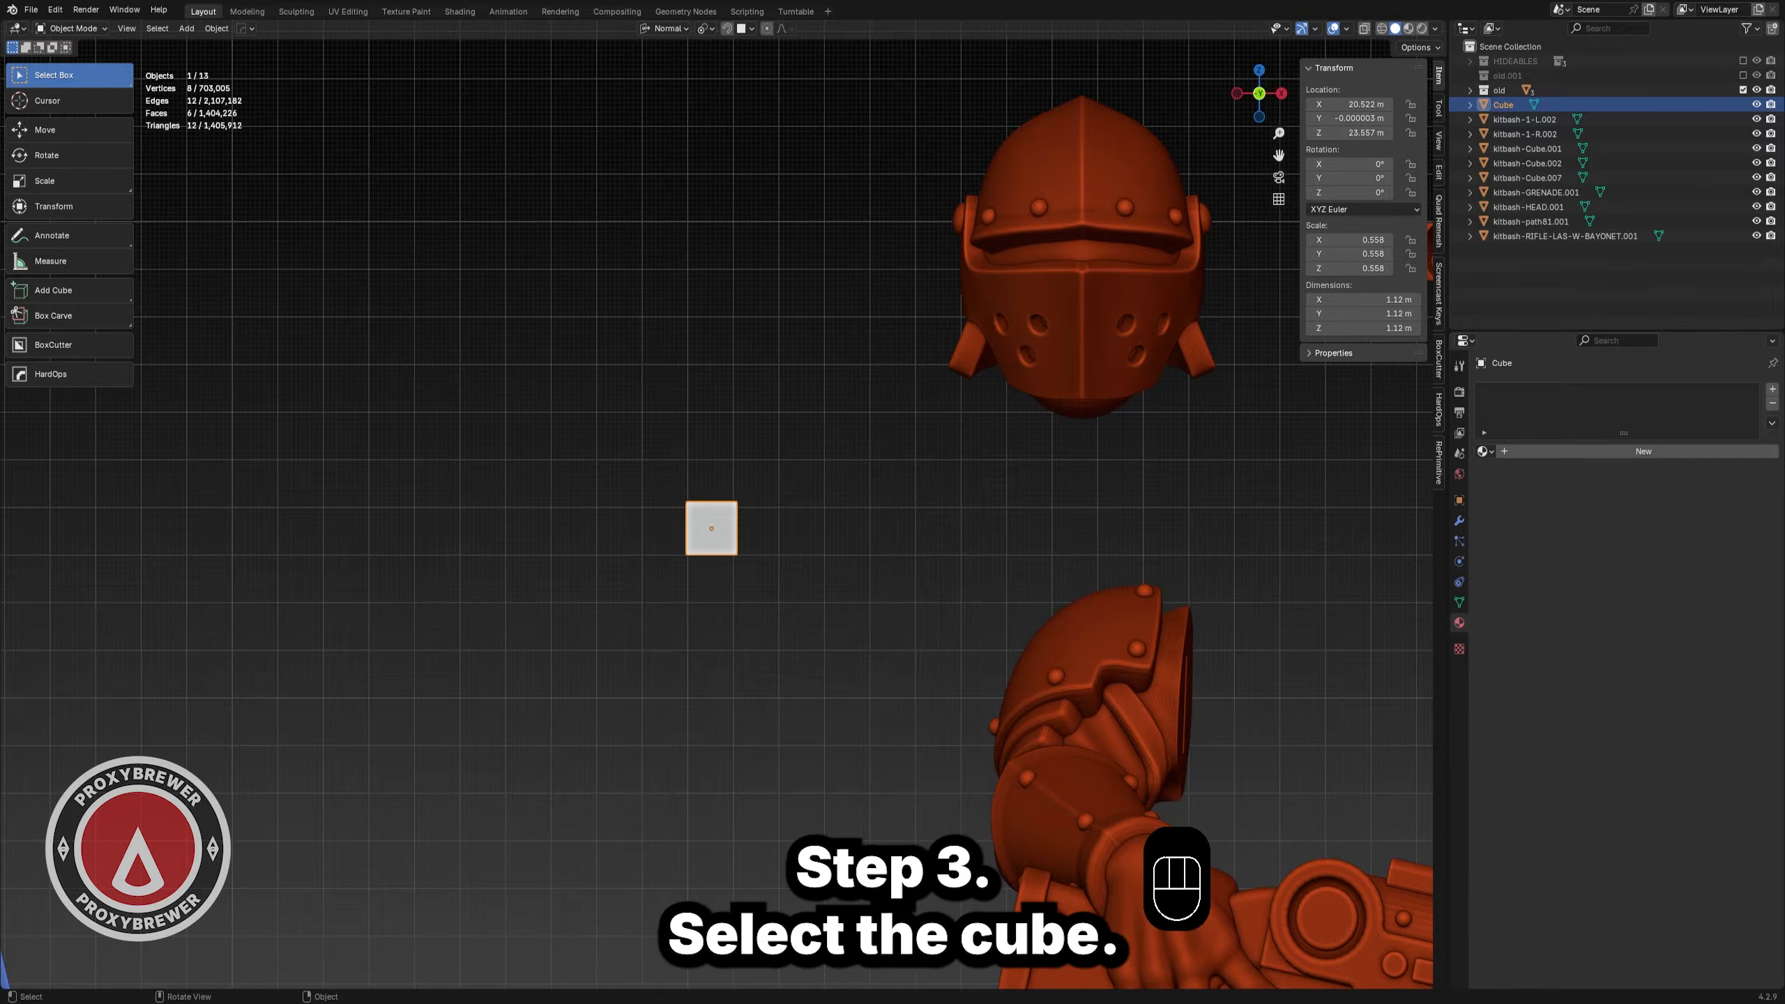
- Edit the cube's mesh and inset its bottom face to a small rectangle in the centre
{"action": "middle_click_drag", "start_coordinate": [767, 520], "coordinate": [794, 494]}
{"action": "scroll", "coordinate": [767, 403], "scroll_direction": "up", "scroll_amount": 2}
{"action": "key", "text": "Tab"}
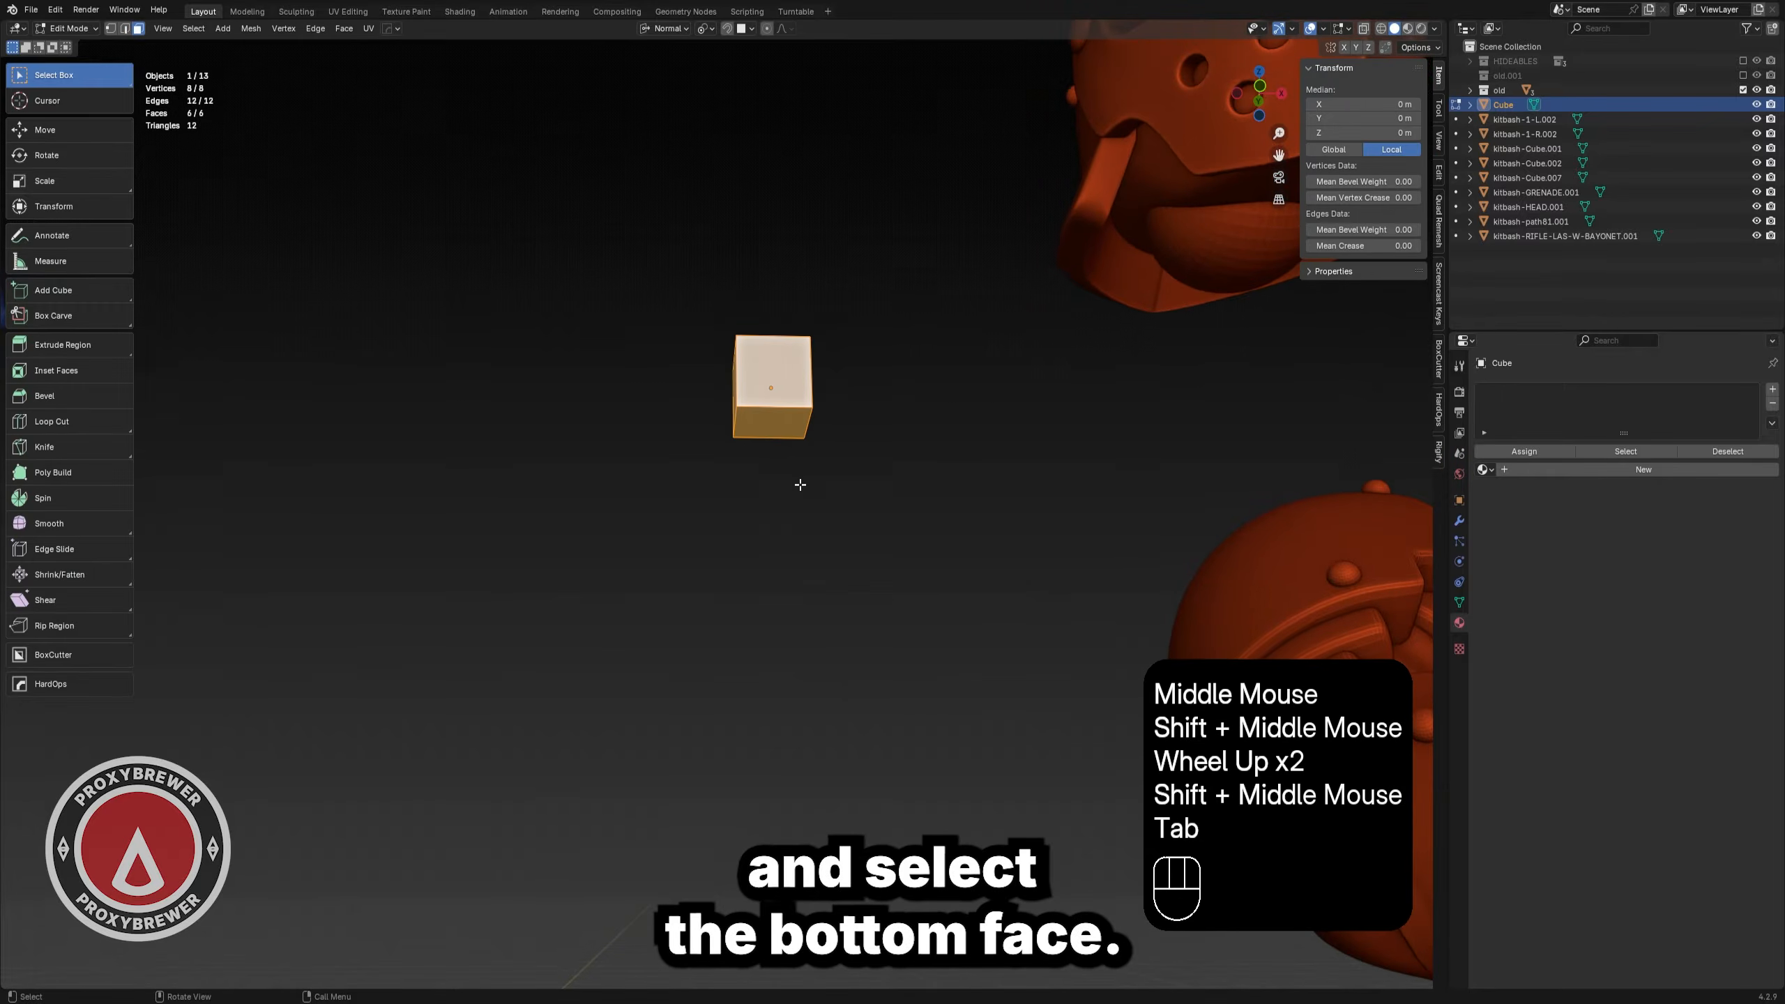
{"action": "key", "text": "3"}
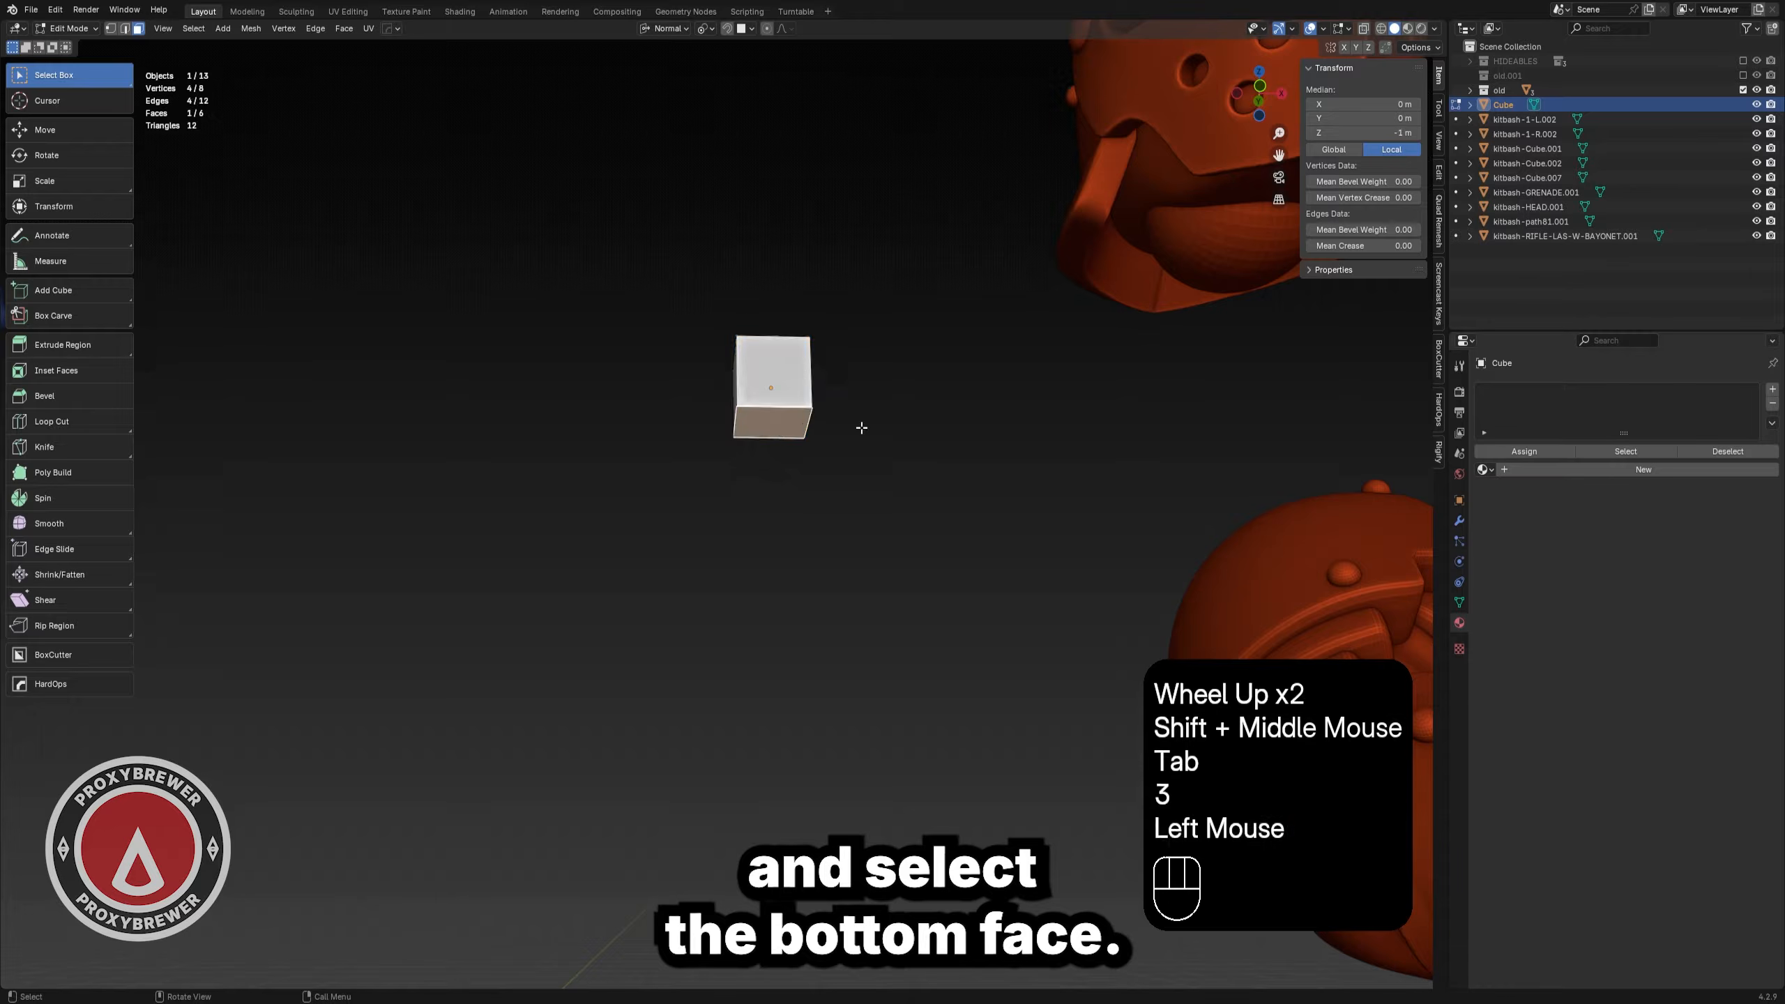
{"action": "key", "text": "i"}
{"action": "left_click", "coordinate": [983, 447]}
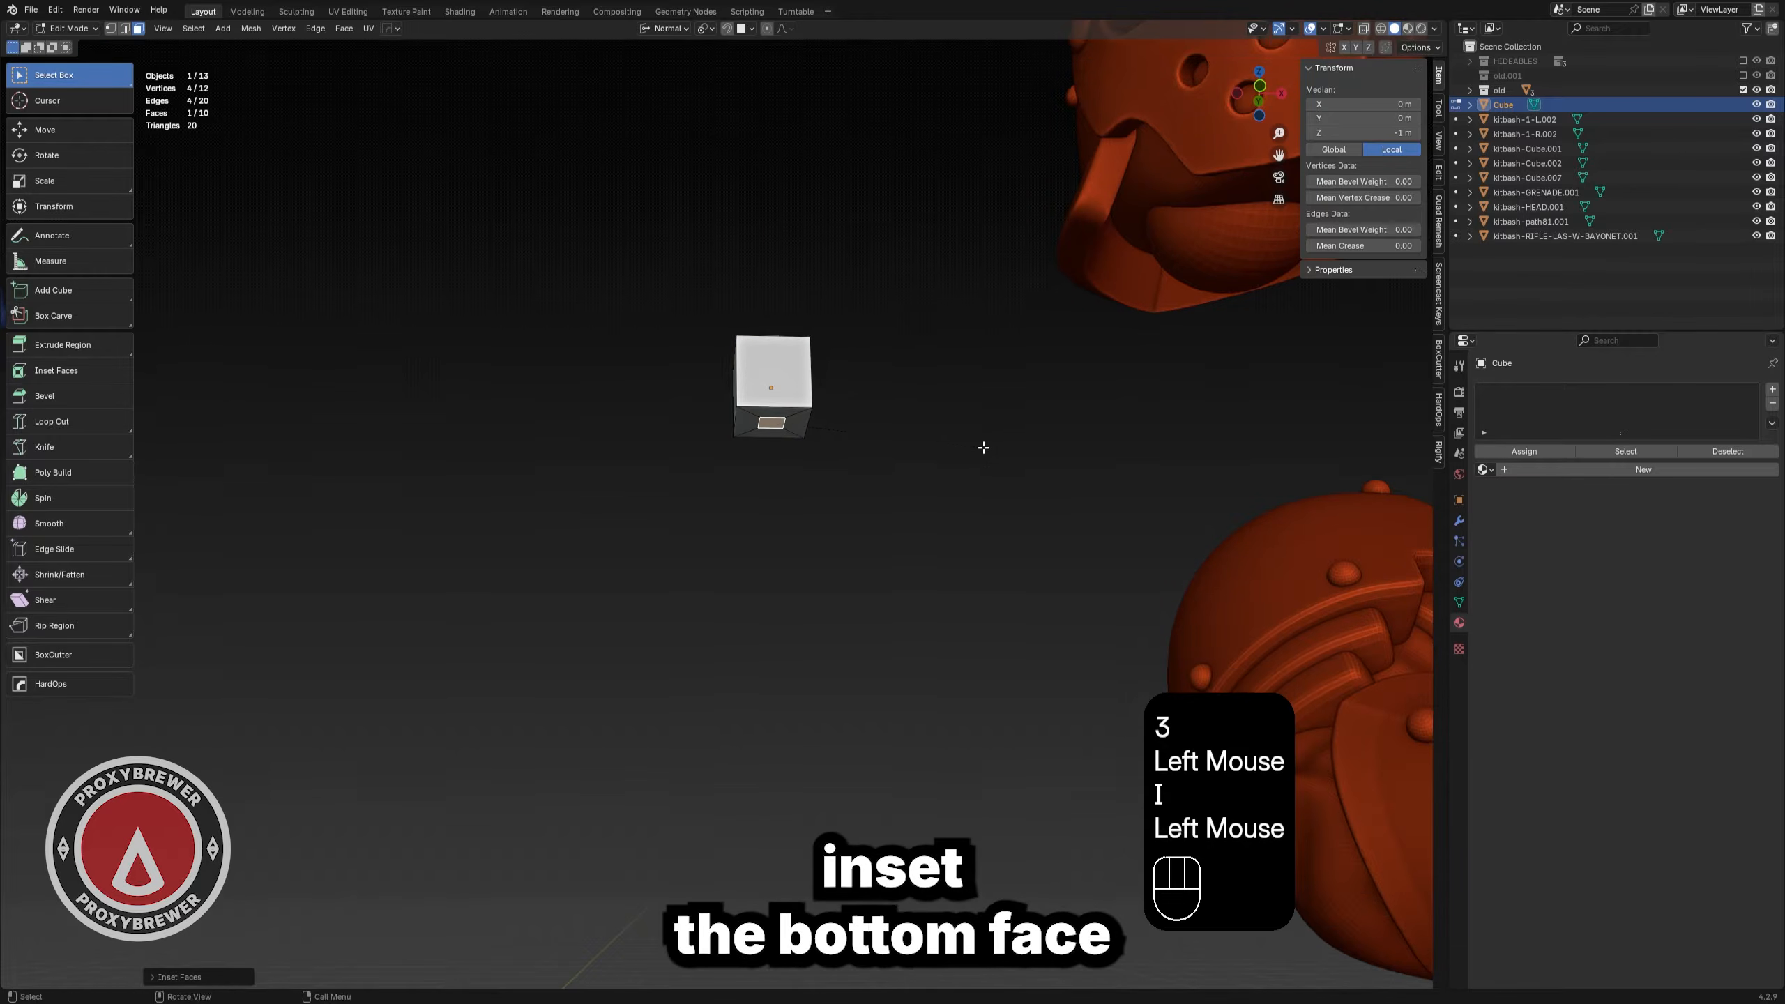
- Extrude the inset face downward into a narrow peg about 1 m long and return to Object Mode
{"action": "key", "text": "e"}
{"action": "left_click", "coordinate": [977, 512]}
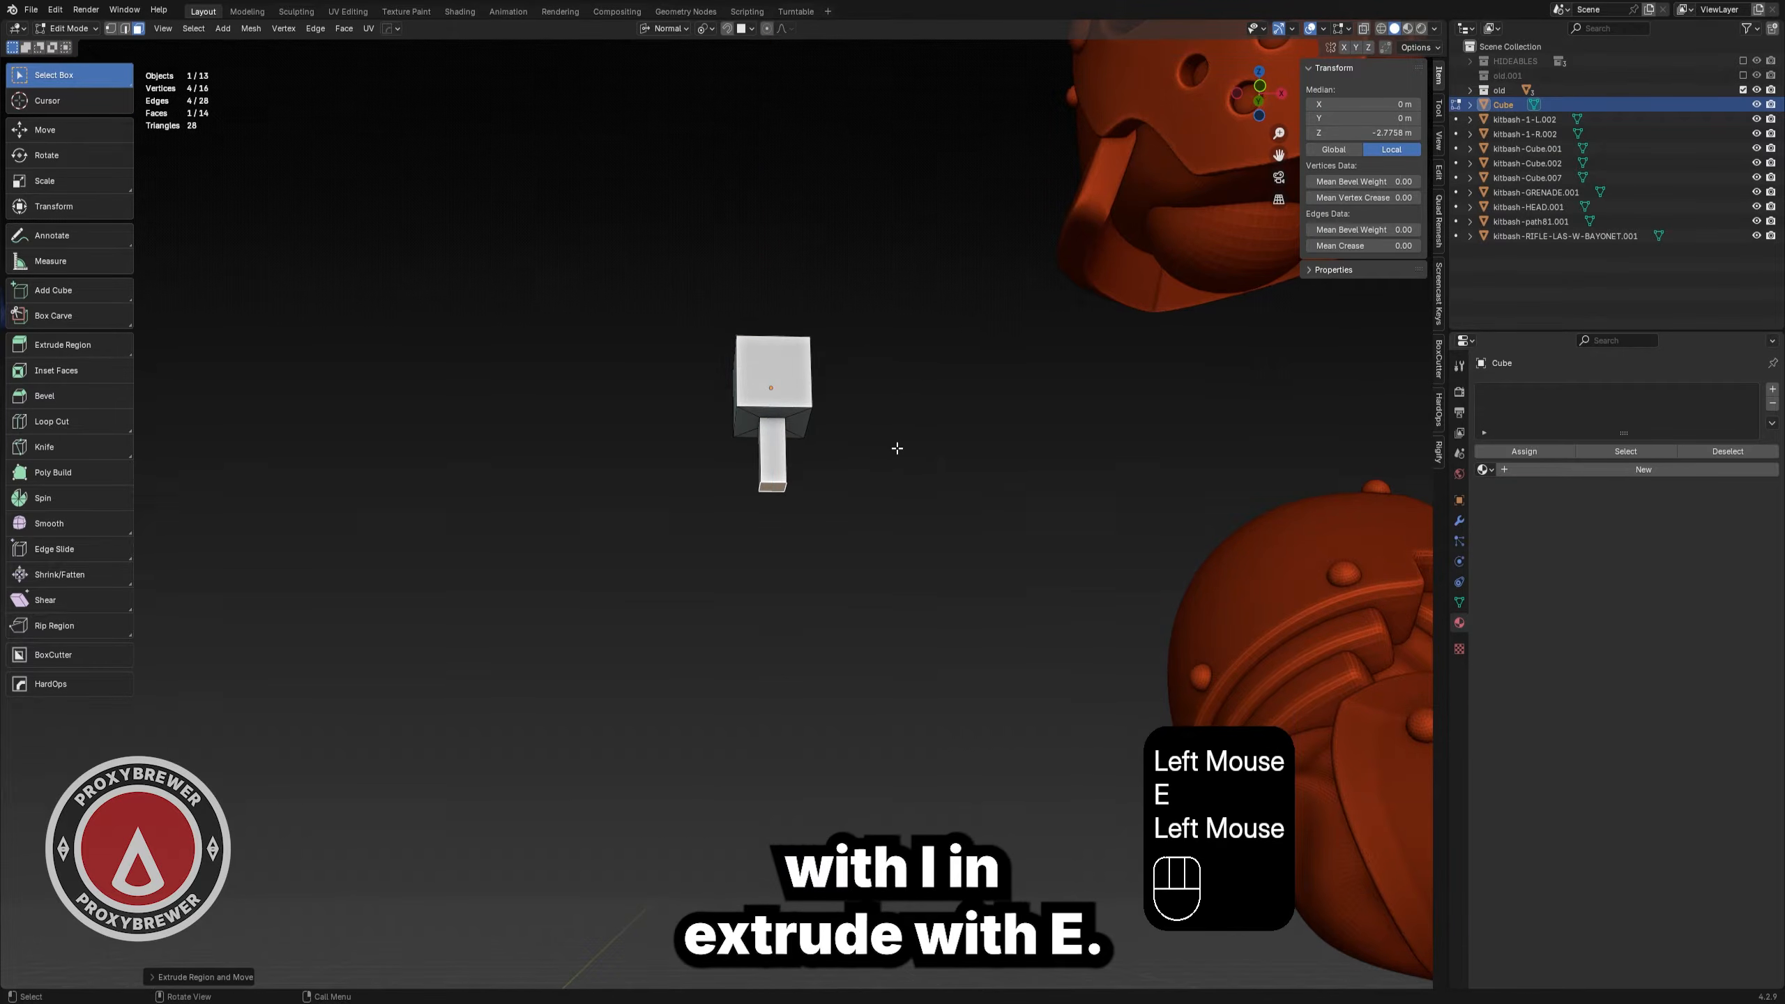
{"action": "key", "text": "Tab"}
{"action": "middle_click_drag", "start_coordinate": [856, 420], "coordinate": [858, 556]}
{"action": "scroll", "coordinate": [853, 427], "scroll_direction": "down", "scroll_amount": 3}
{"action": "key", "text": "g"}
{"action": "right_click", "coordinate": [818, 552]}
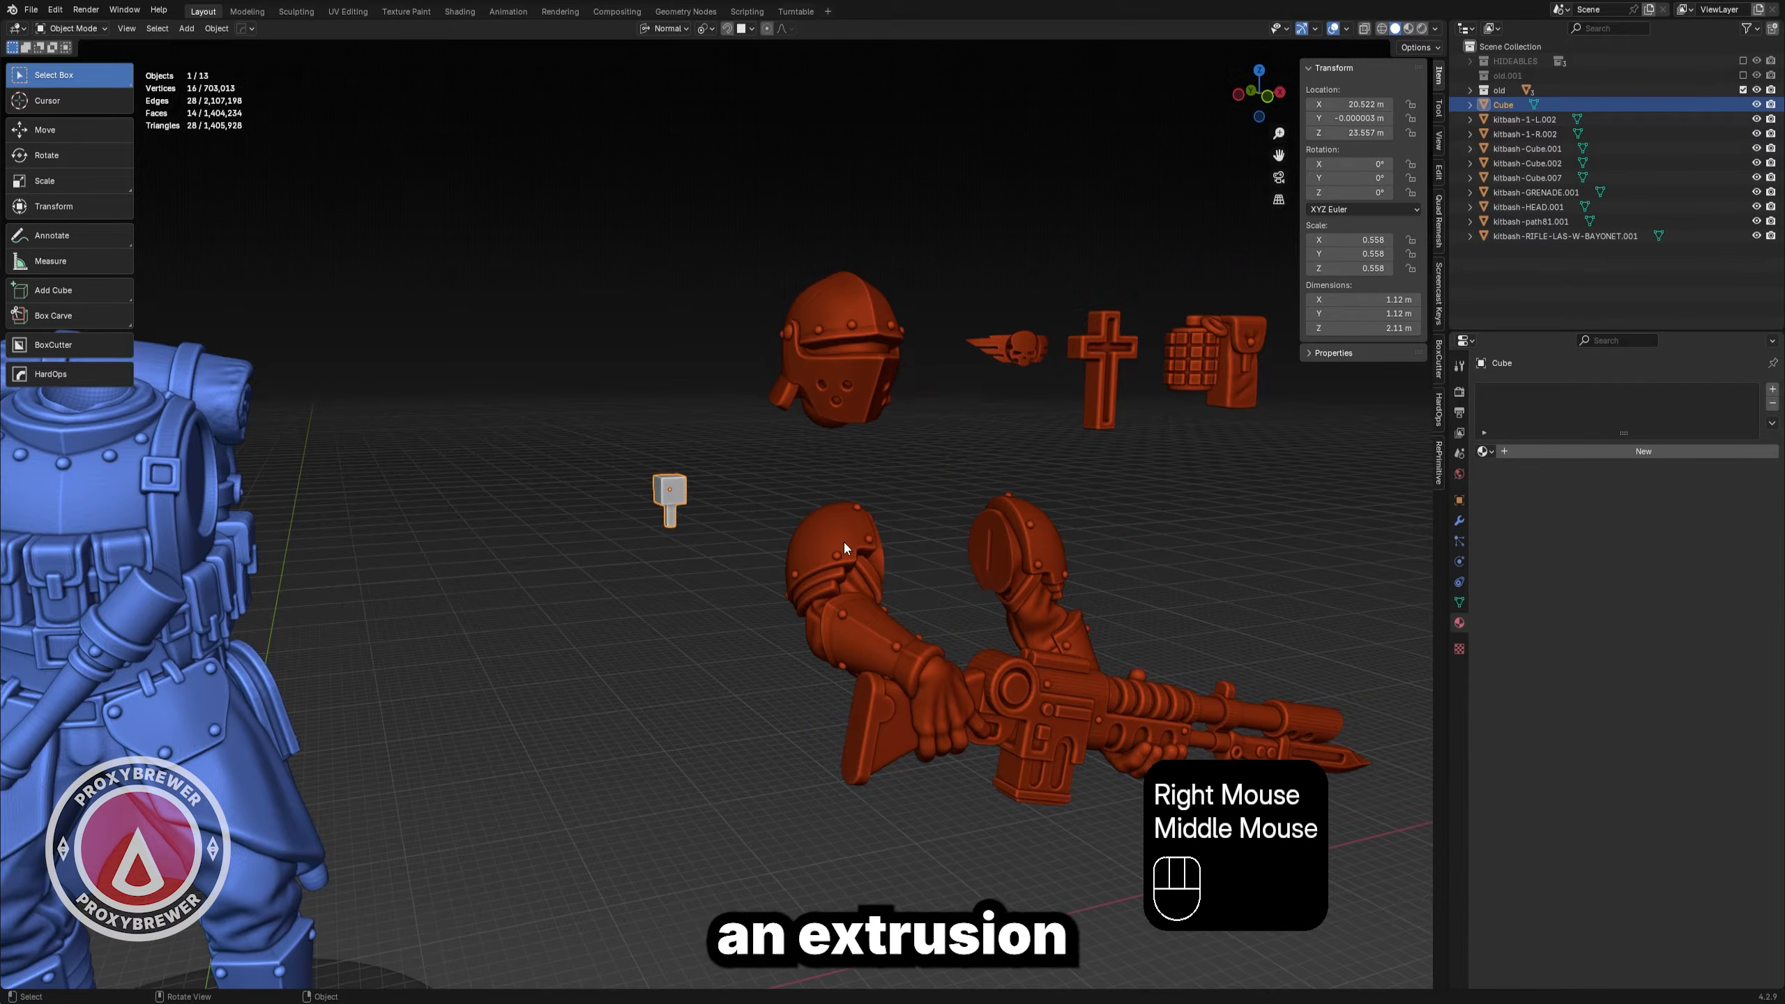
- Check the transform orientation and the snapping options for base, target, rotation alignment, backface culling and affected transforms
{"action": "left_click", "coordinate": [672, 29]}
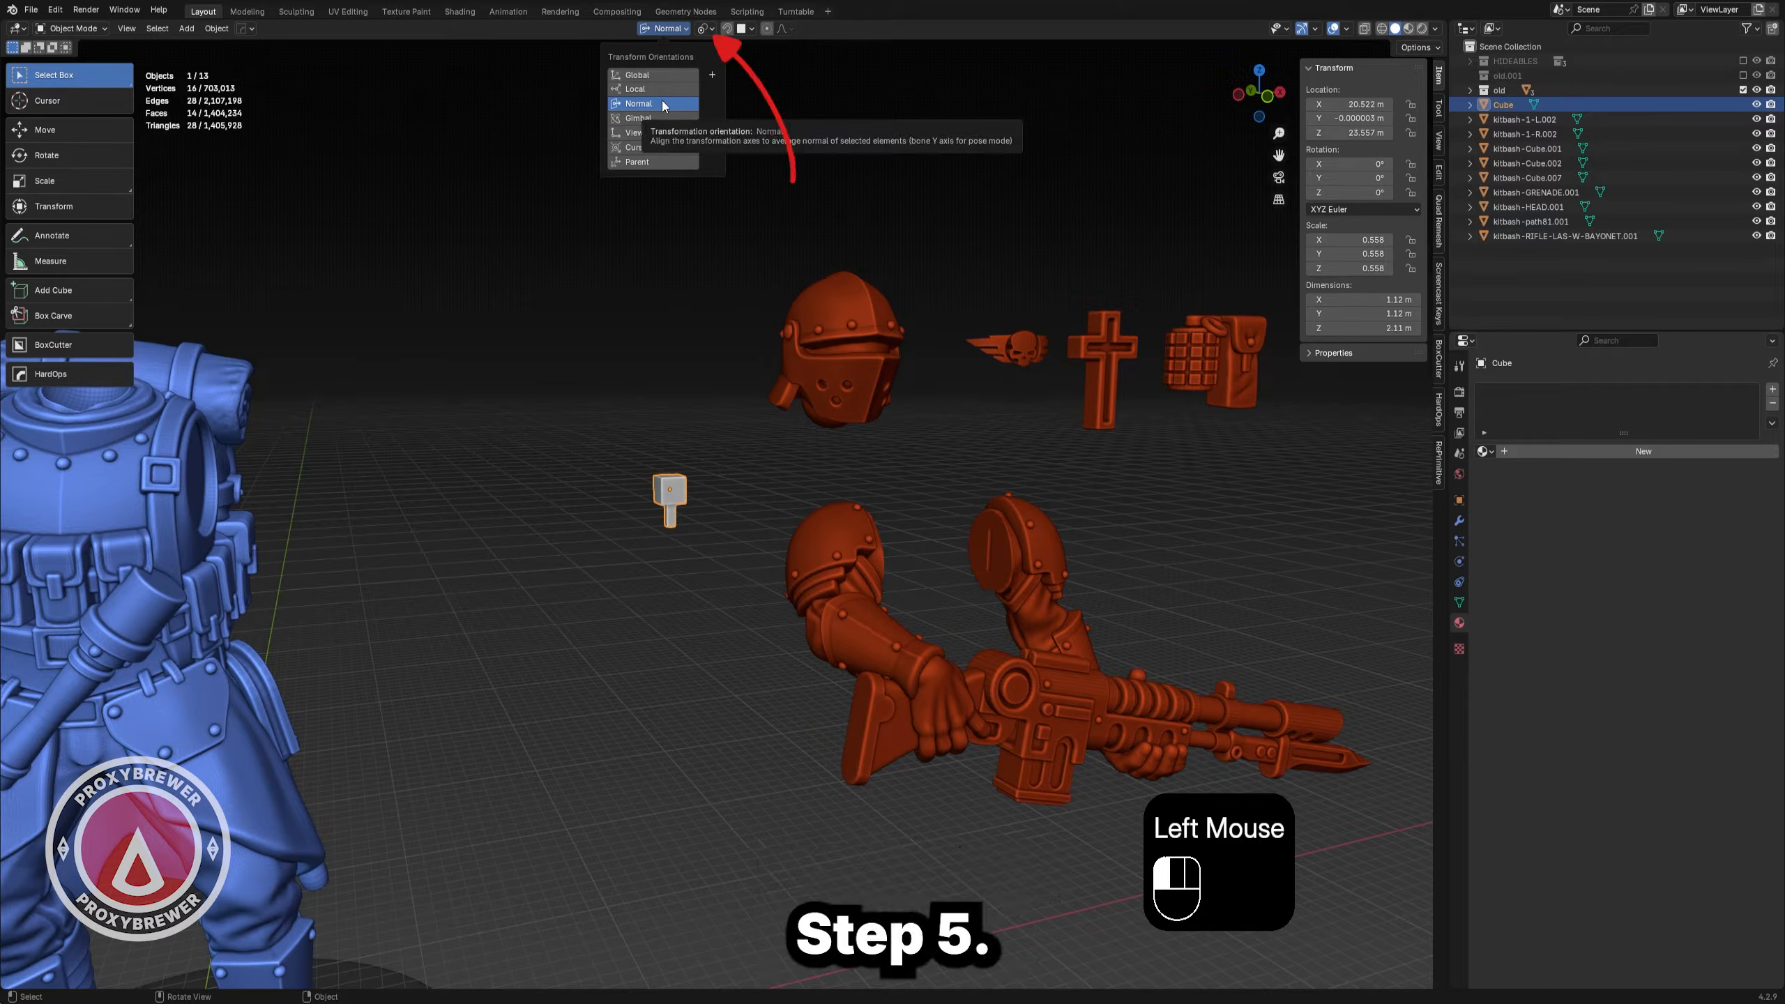
{"action": "left_click", "coordinate": [765, 30]}
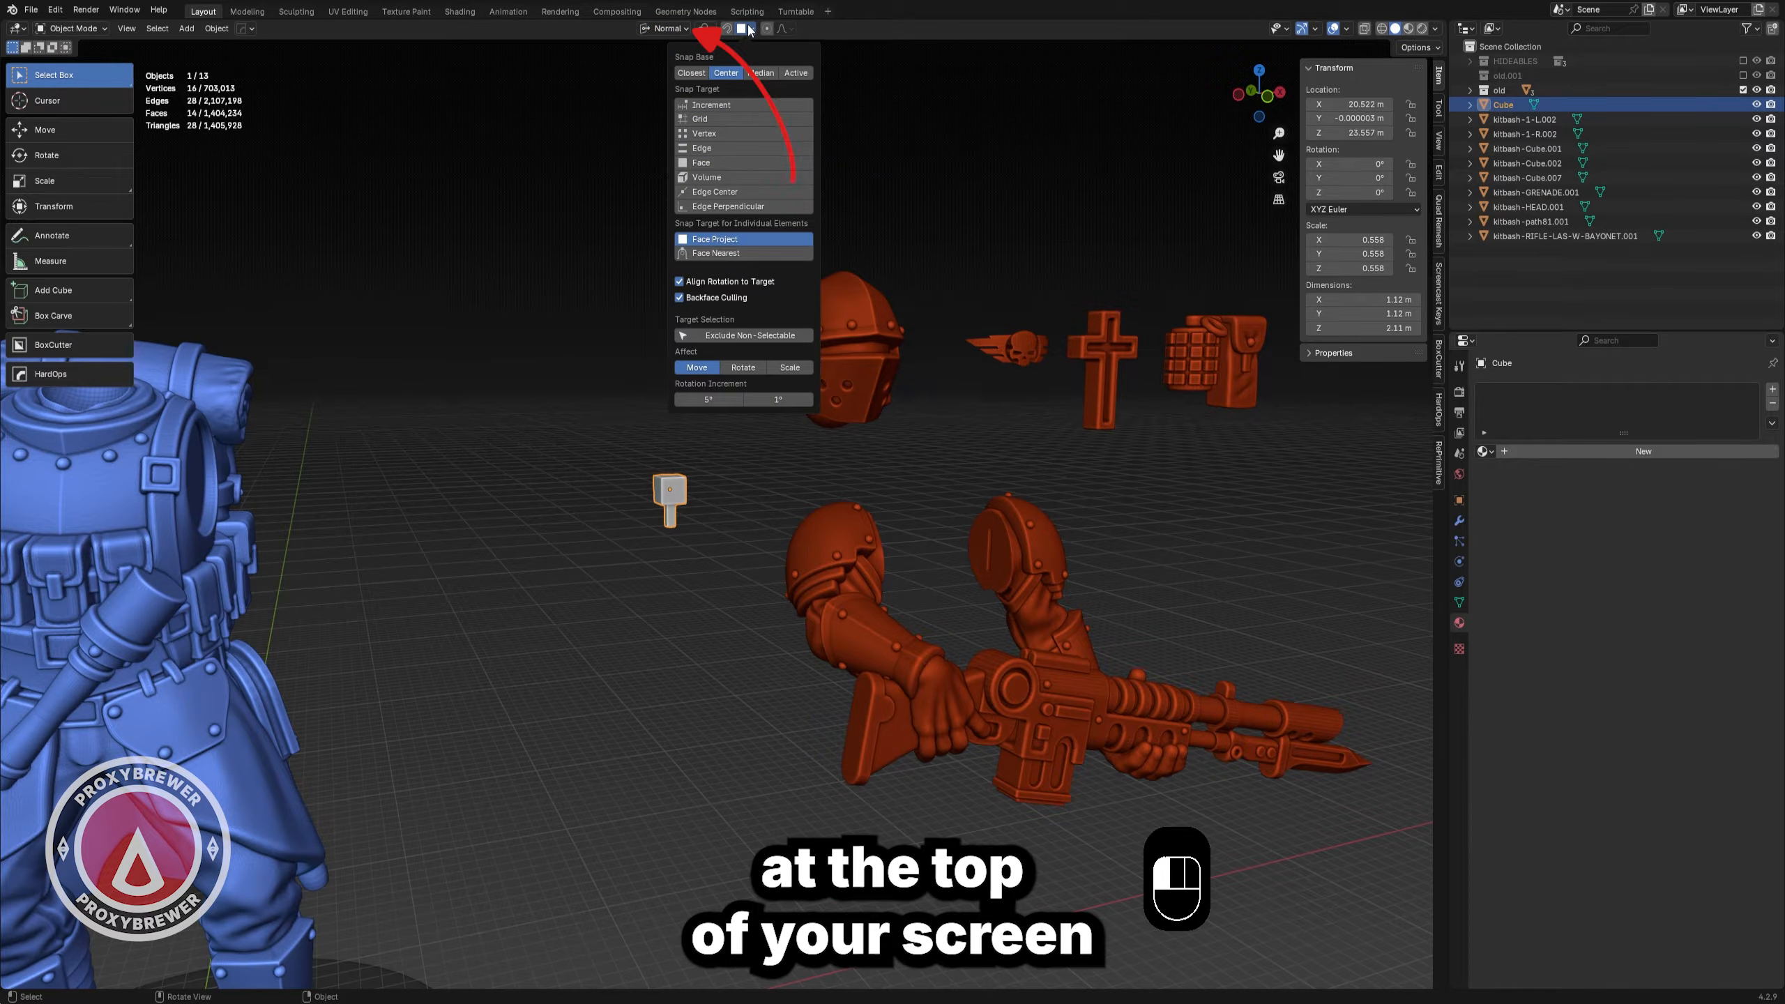
{"action": "left_click", "coordinate": [748, 29]}
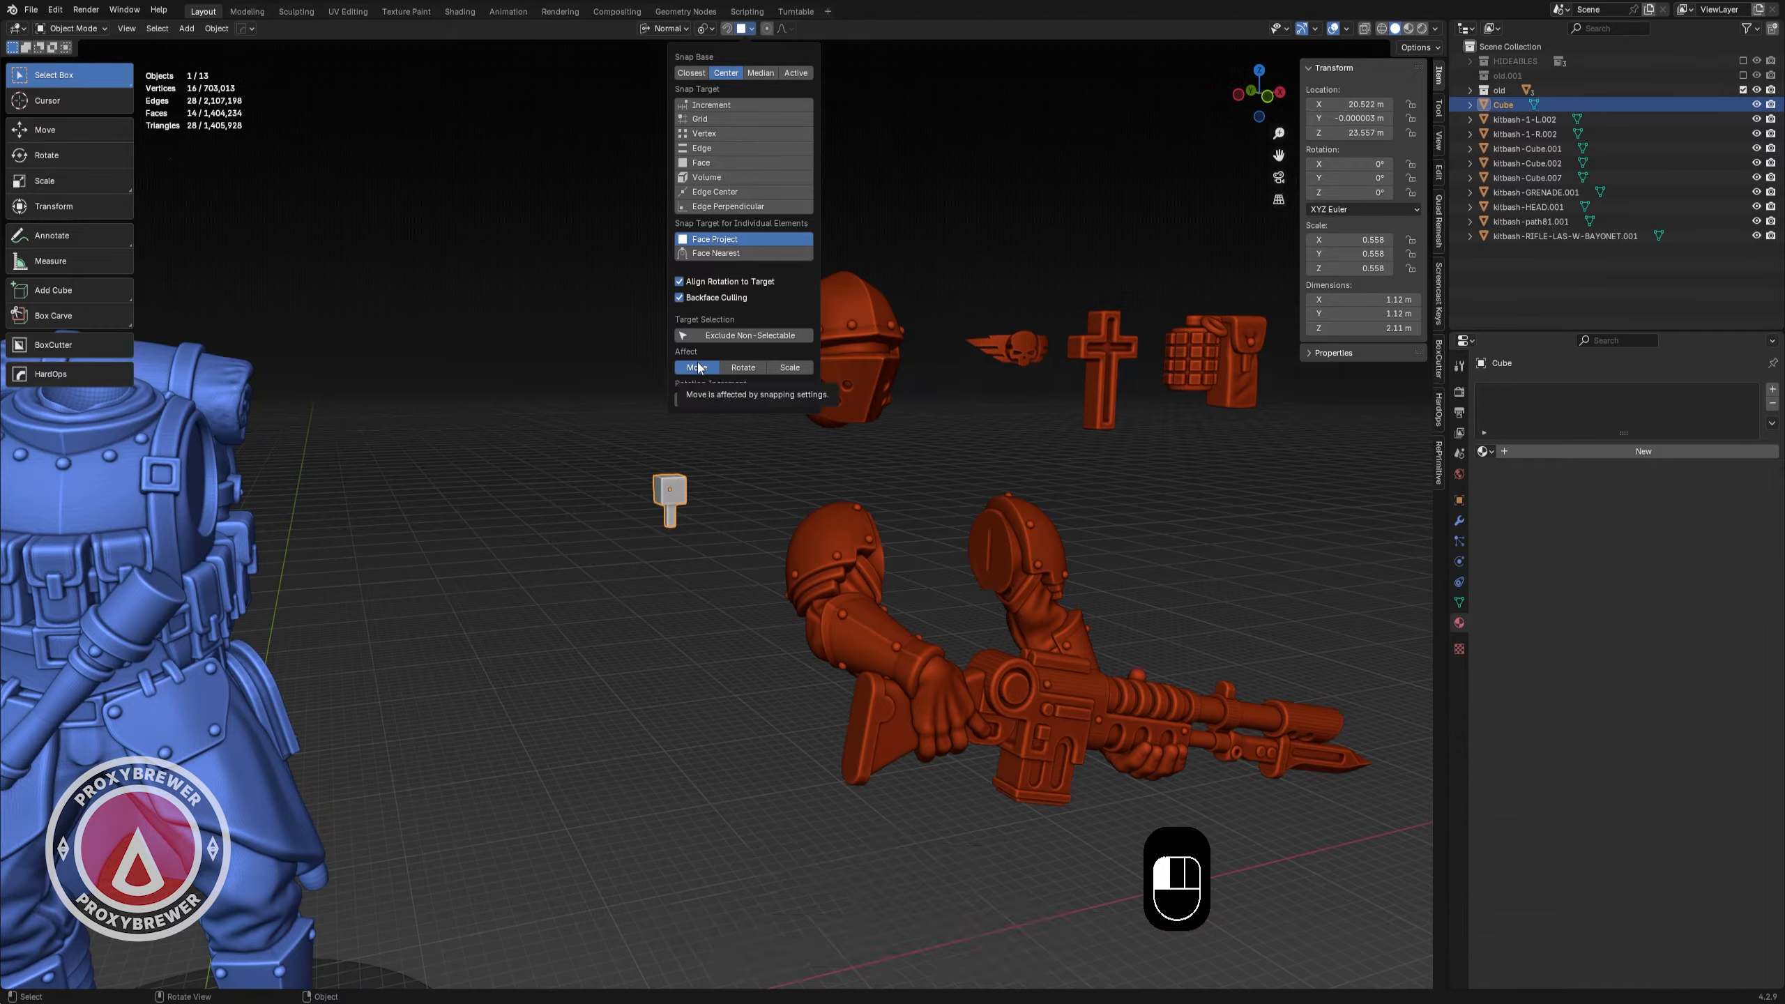
- Duplicate the pegged magnet cube and place the copy between the two red arms
{"action": "key", "text": "x"}
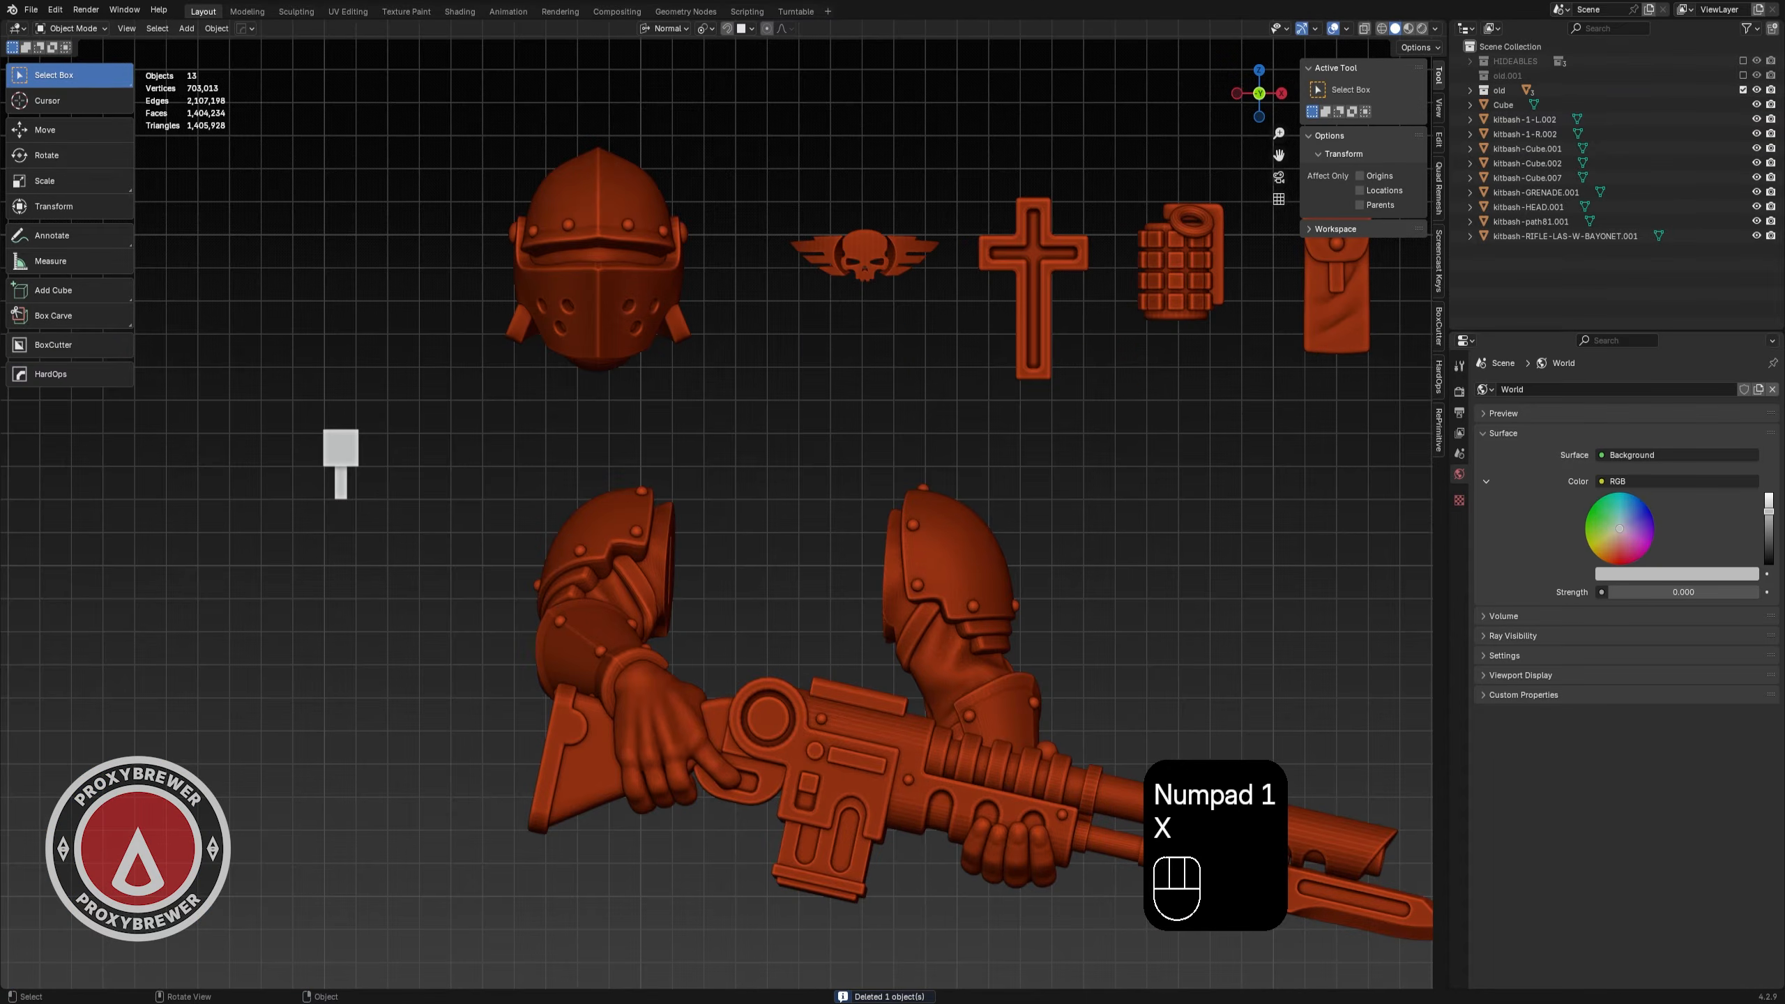
{"action": "left_click", "coordinate": [605, 402]}
{"action": "left_click", "coordinate": [339, 455]}
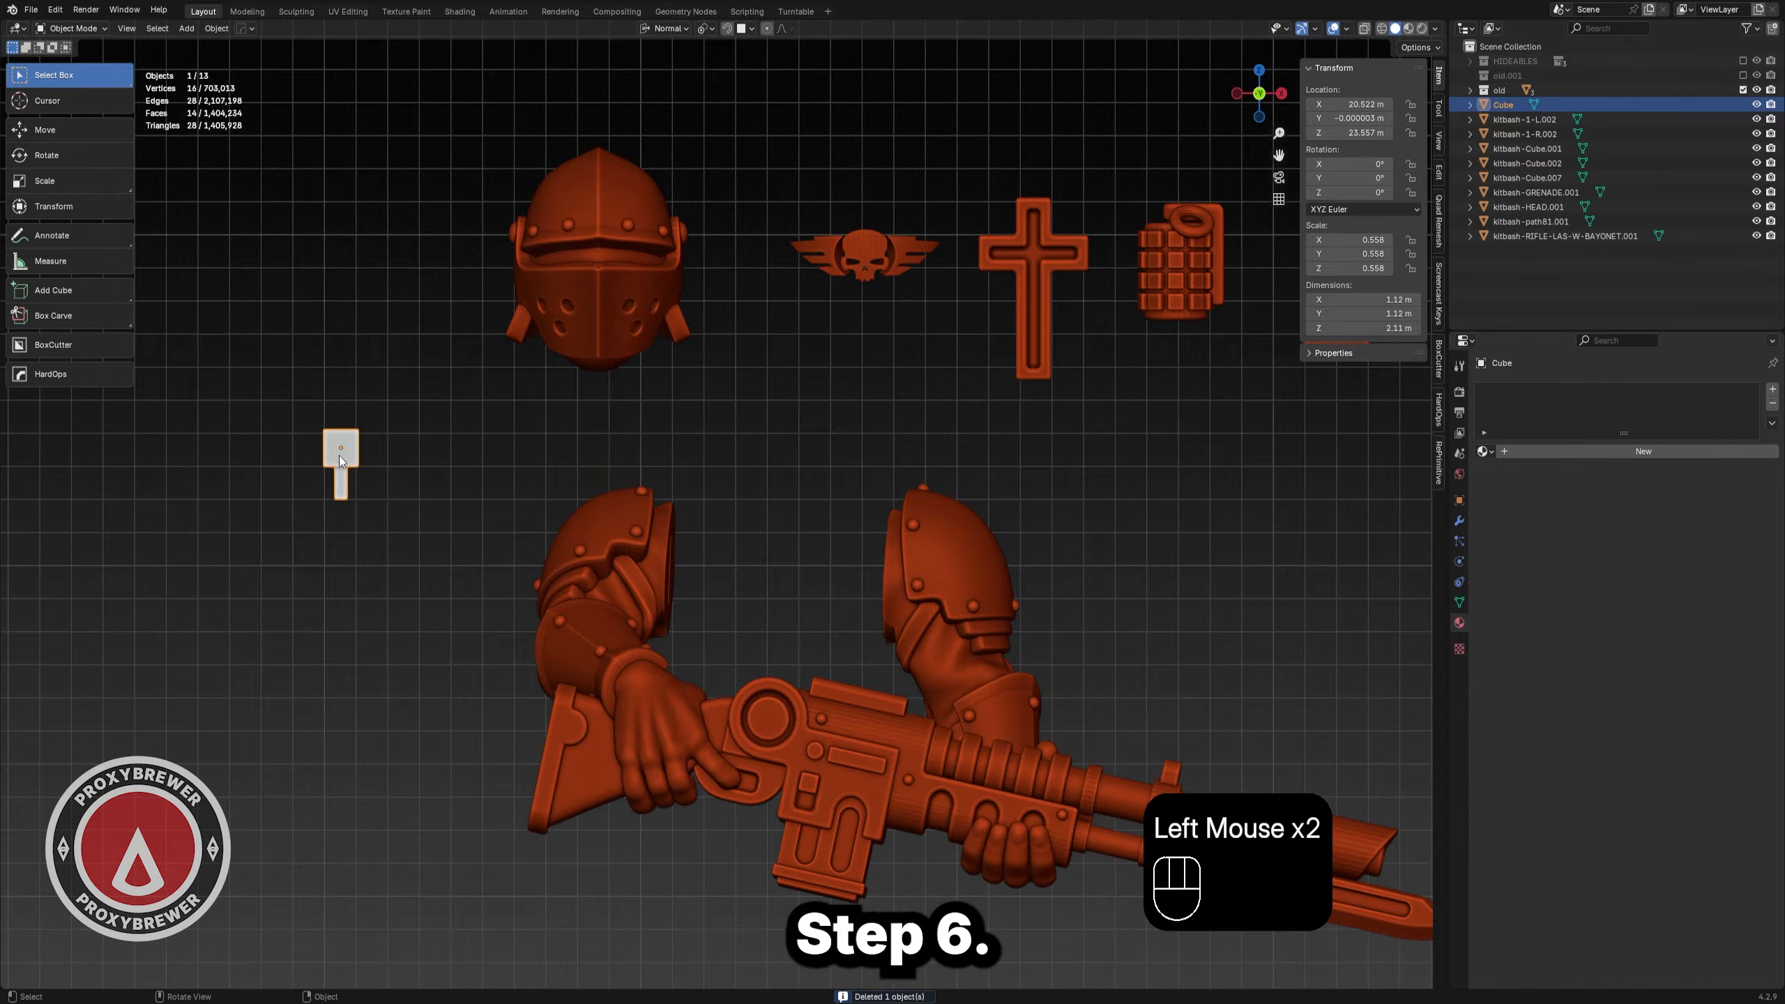
{"action": "key", "text": "g"}
{"action": "right_click", "coordinate": [422, 435]}
{"action": "key", "text": "shift+d"}
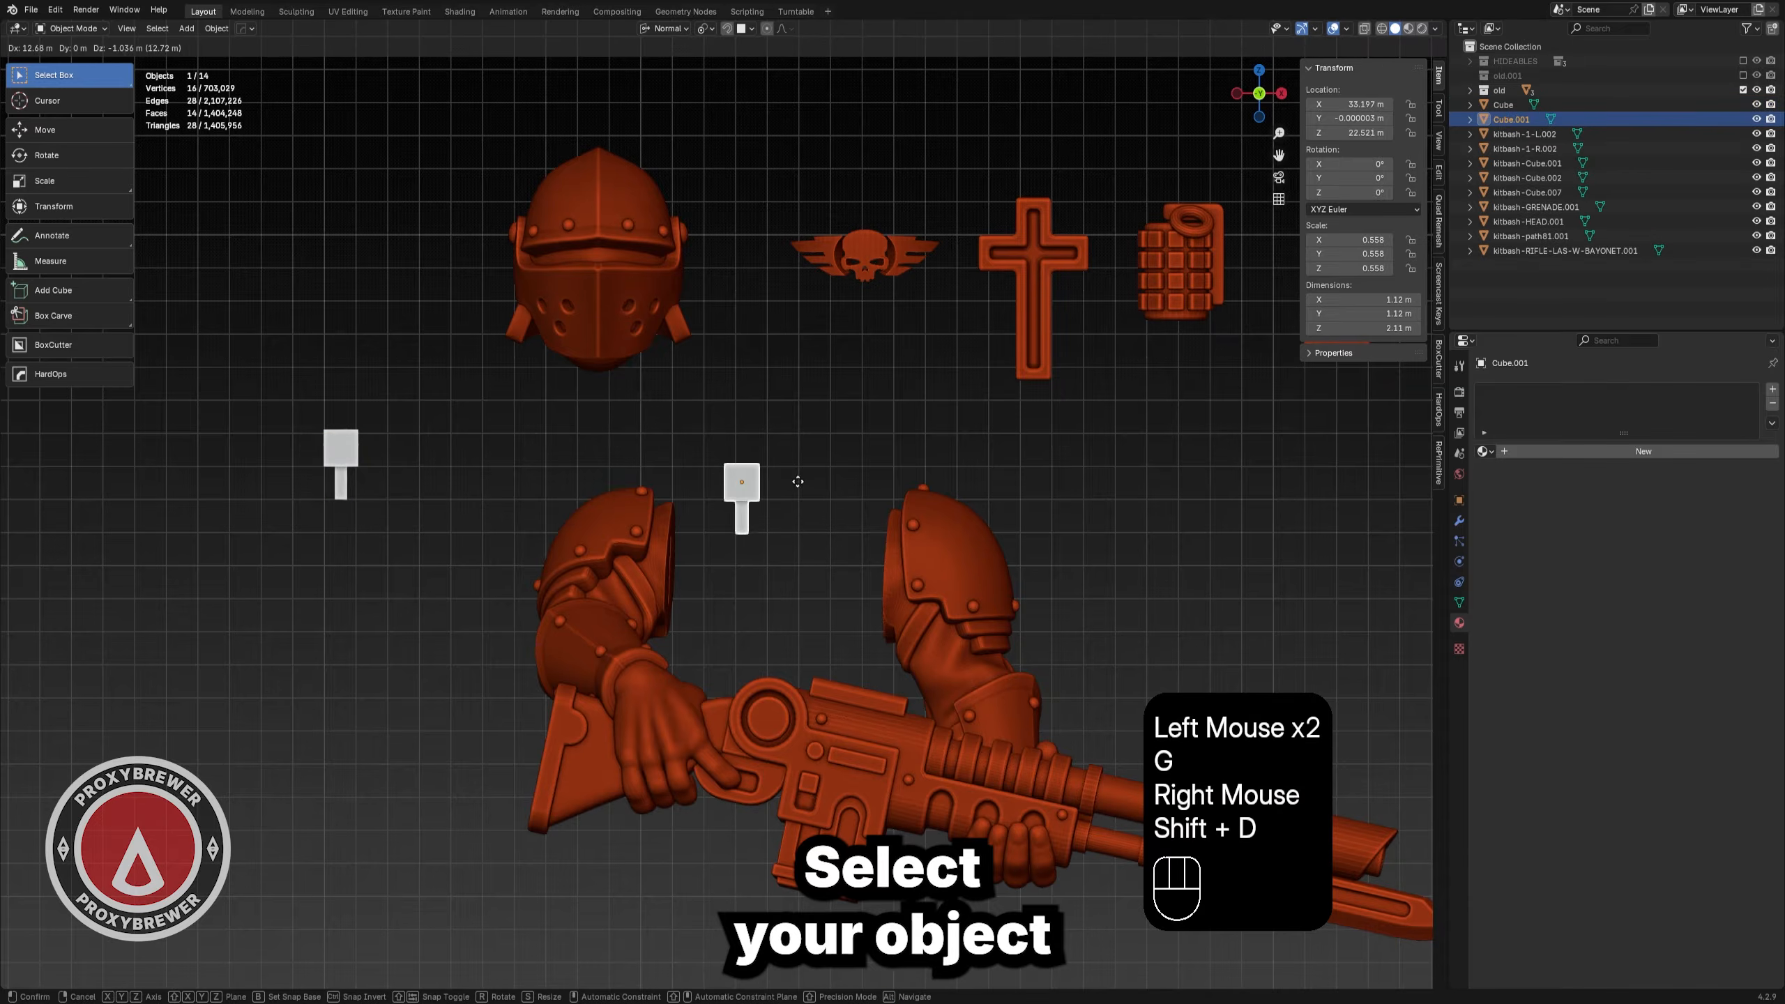
{"action": "left_click", "coordinate": [771, 527]}
- Snap the cube copy onto the flat shoulder face of the rifle-stock arm and rotate it 180° about its normal X axis
{"action": "middle_click_drag", "start_coordinate": [769, 527], "coordinate": [649, 559]}
{"action": "left_click", "coordinate": [647, 562]}
{"action": "key", "text": "g"}
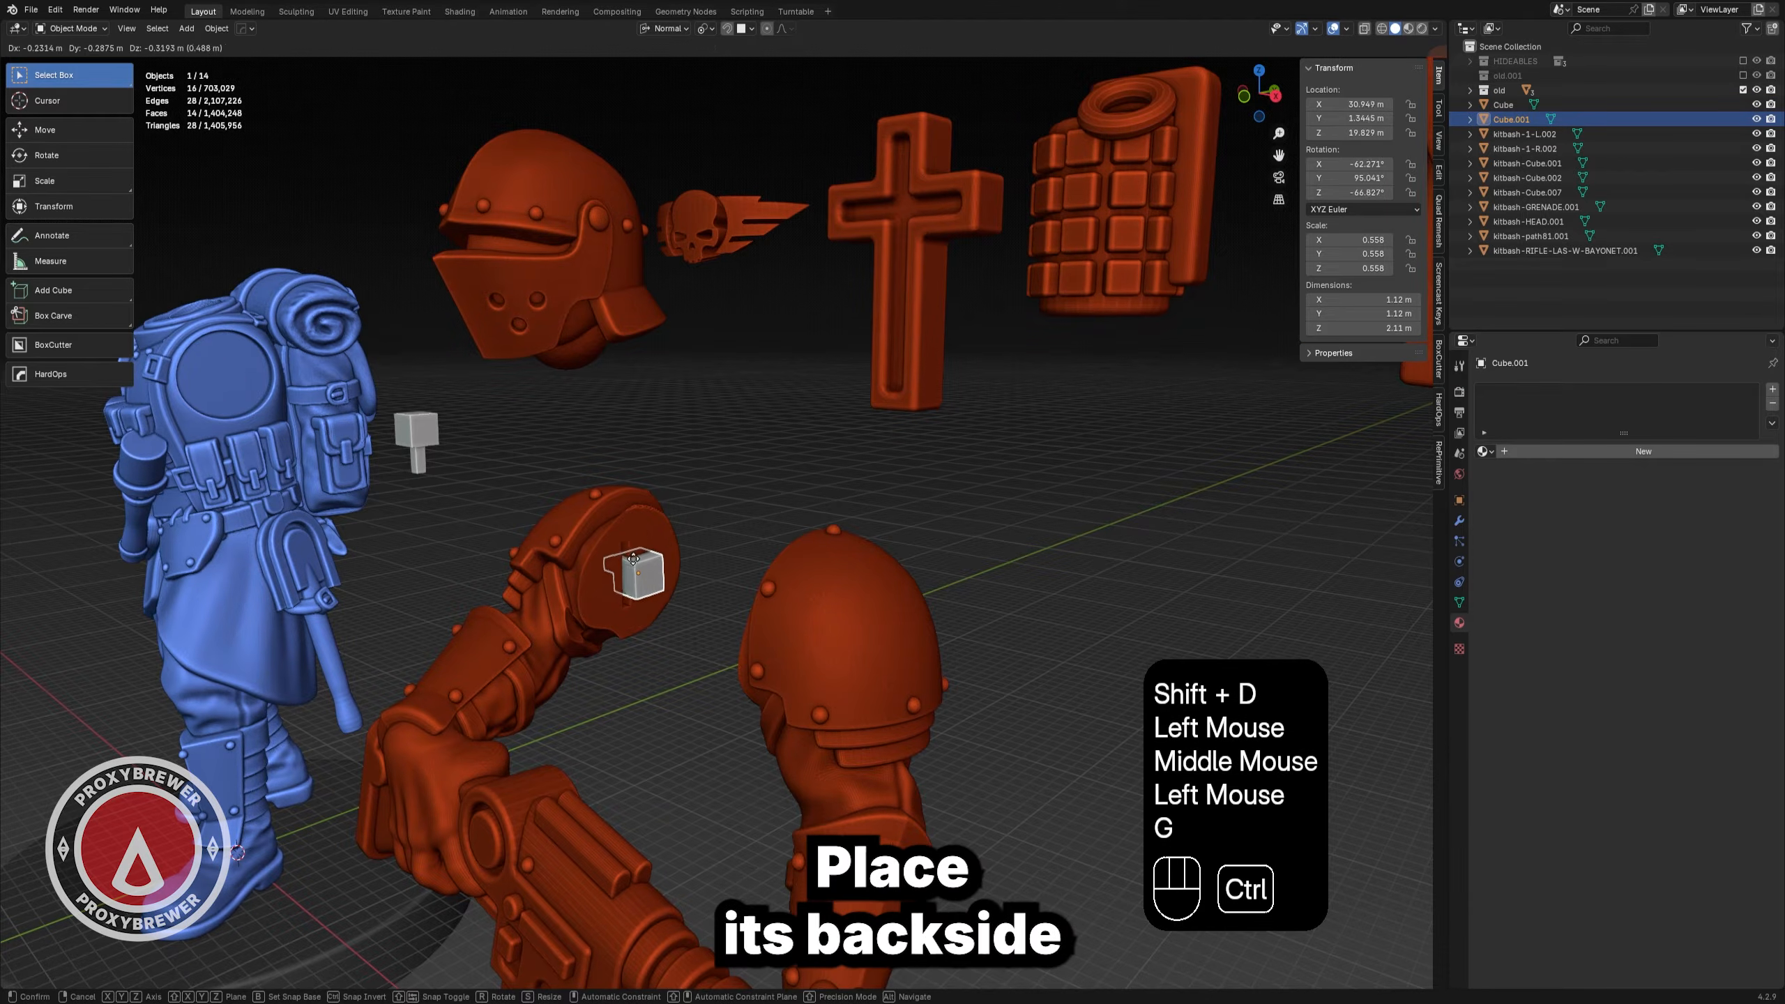
{"action": "left_click", "coordinate": [627, 569], "text": "ctrl"}
{"action": "type", "text": "rx"}
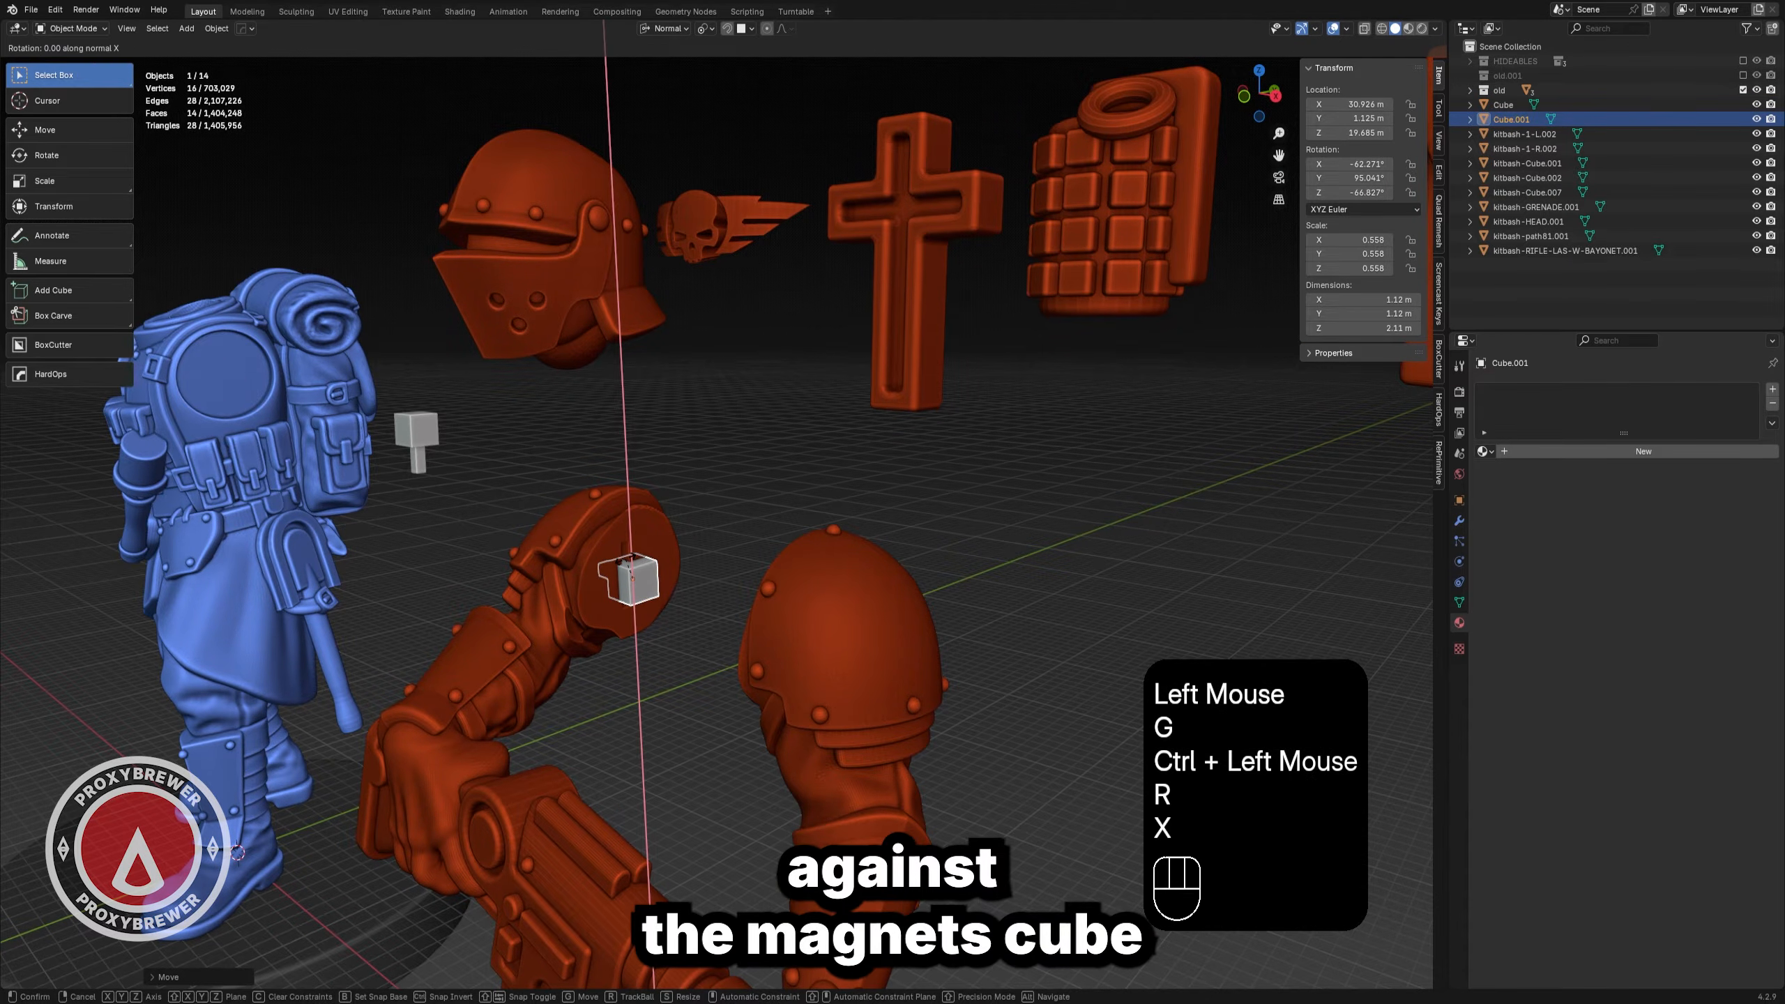
{"action": "type", "text": "180"}
{"action": "key", "text": "Return"}
- Parent the rifle-stock arm to the magnet cube on its shoulder using the Object option, and select only that cube
{"action": "left_click", "coordinate": [624, 560]}
{"action": "middle_click_drag", "start_coordinate": [624, 560], "coordinate": [700, 550]}
{"action": "middle_click_drag", "start_coordinate": [717, 824], "coordinate": [658, 717]}
{"action": "left_click", "coordinate": [649, 588], "text": "shift"}
{"action": "left_click", "coordinate": [649, 589], "text": "shift"}
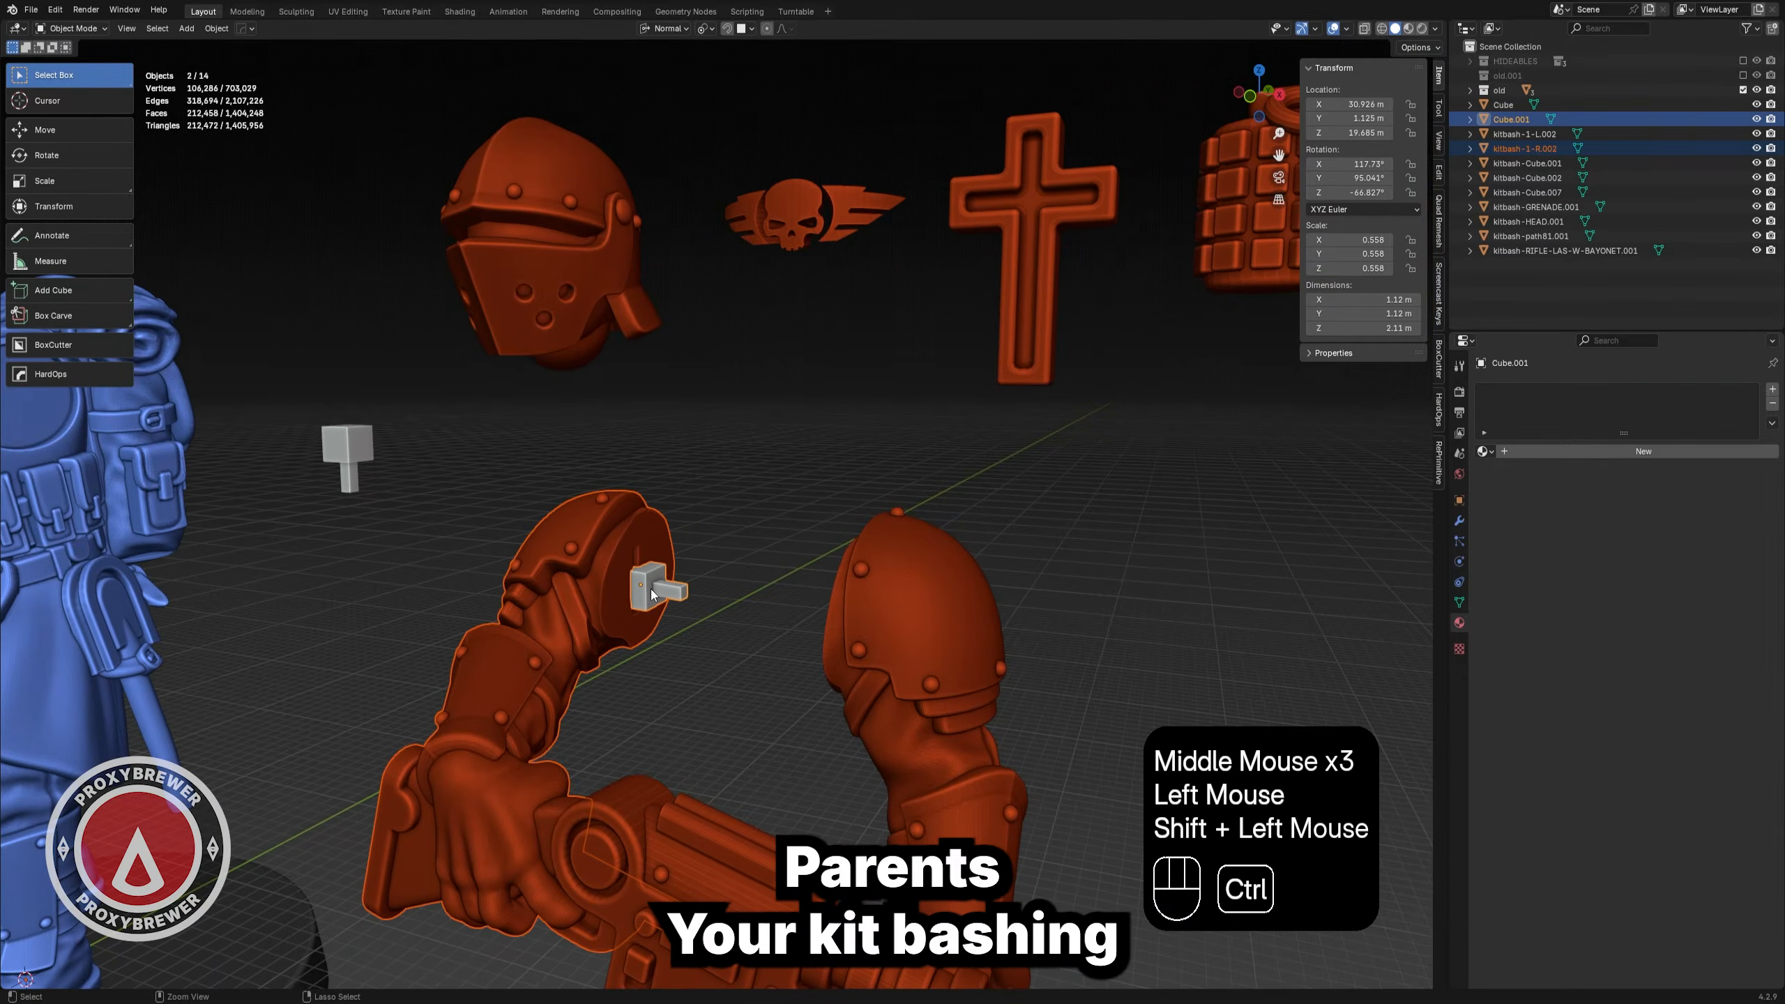
{"action": "key", "text": "ctrl+p"}
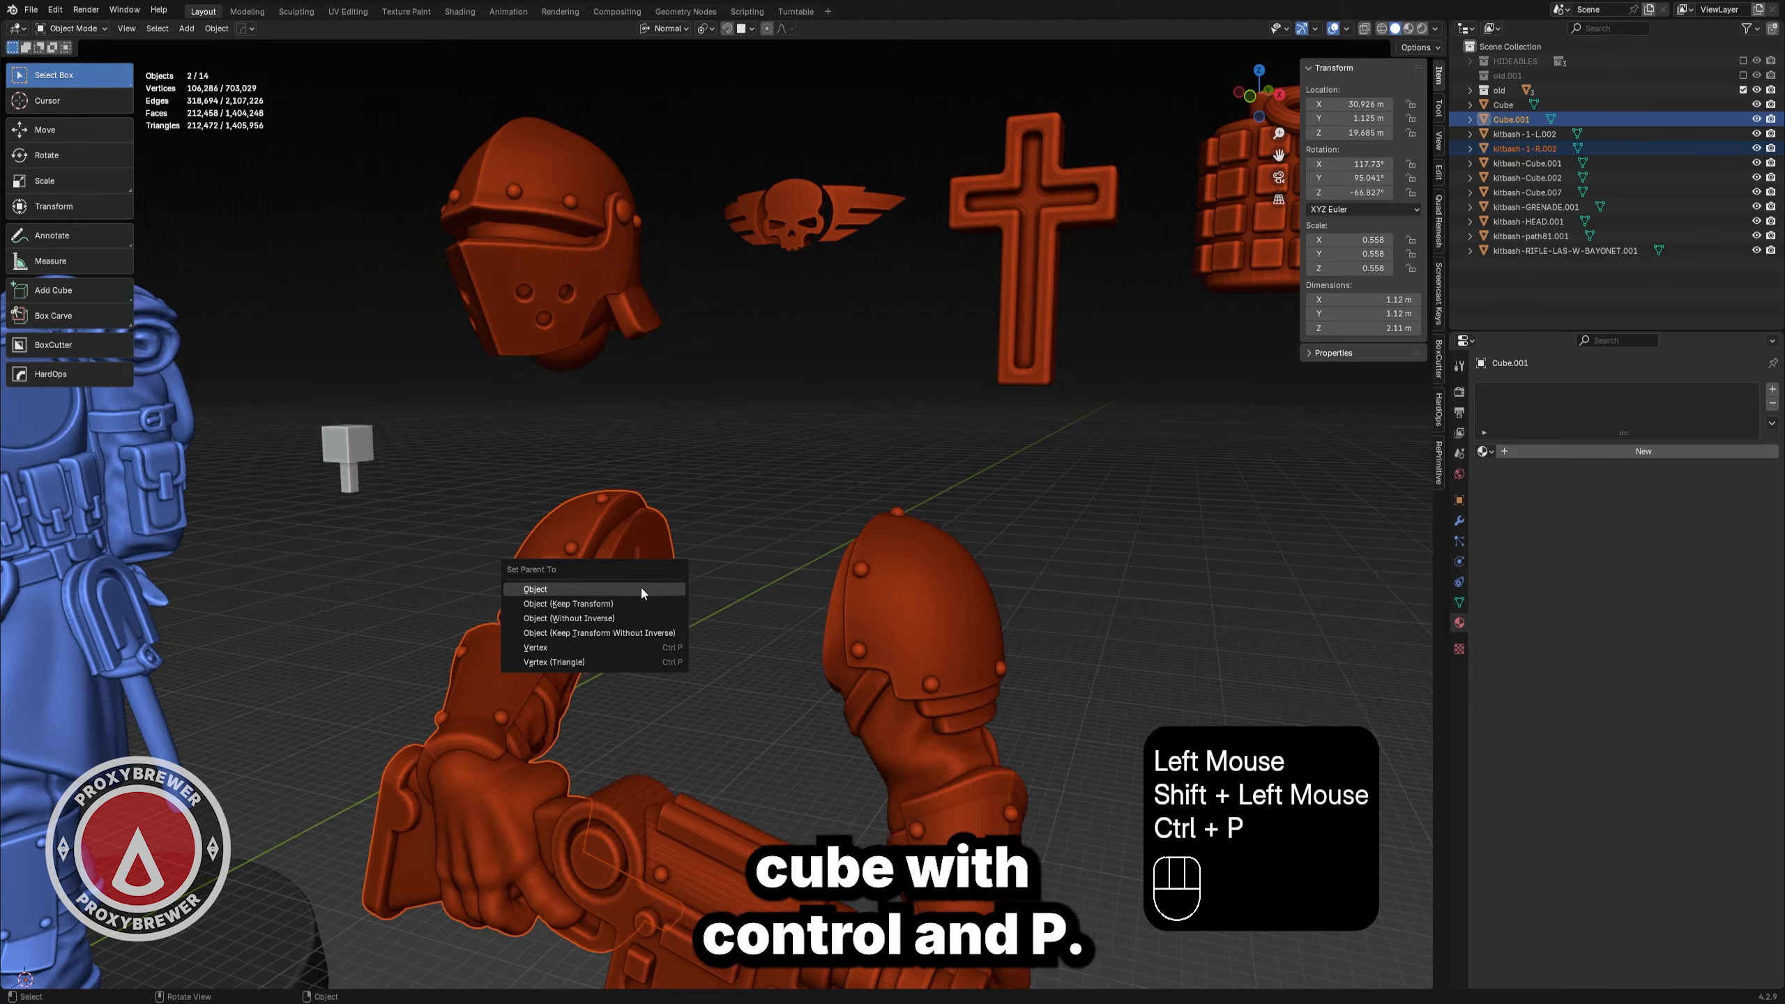
{"action": "left_click", "coordinate": [644, 589]}
{"action": "left_click", "coordinate": [648, 587]}
{"action": "scroll", "coordinate": [653, 584], "scroll_direction": "down", "scroll_amount": 4}
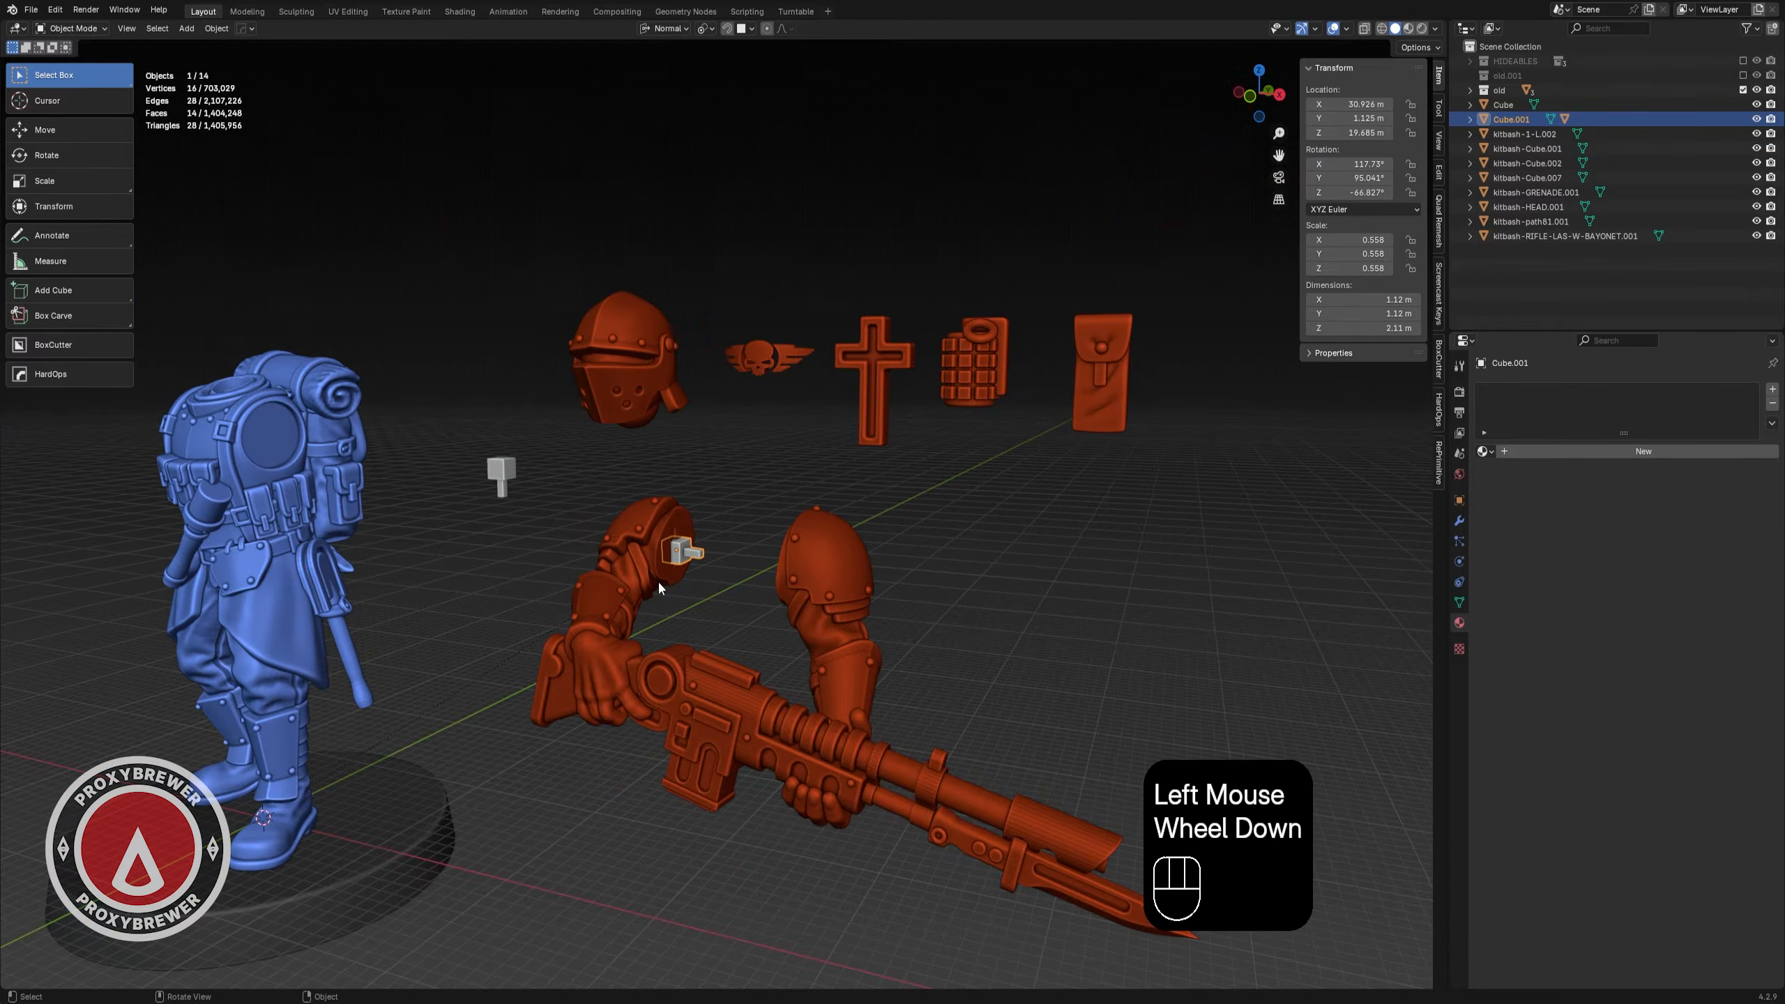
- Move the arm by its magnet cube, snapping it onto the matching shoulder of the blue body
{"action": "key", "text": "KP_1"}
{"action": "scroll", "coordinate": [658, 581], "scroll_direction": "down", "scroll_amount": 1, "text": "shift"}
{"action": "middle_click_drag", "start_coordinate": [658, 581], "coordinate": [1019, 492], "text": "shift"}
{"action": "scroll", "coordinate": [1003, 509], "scroll_direction": "down", "scroll_amount": 2}
{"action": "key", "text": "g"}
{"action": "right_click", "coordinate": [1053, 486]}
{"action": "middle_click_drag", "start_coordinate": [1018, 492], "coordinate": [987, 502]}
{"action": "key", "text": "g"}
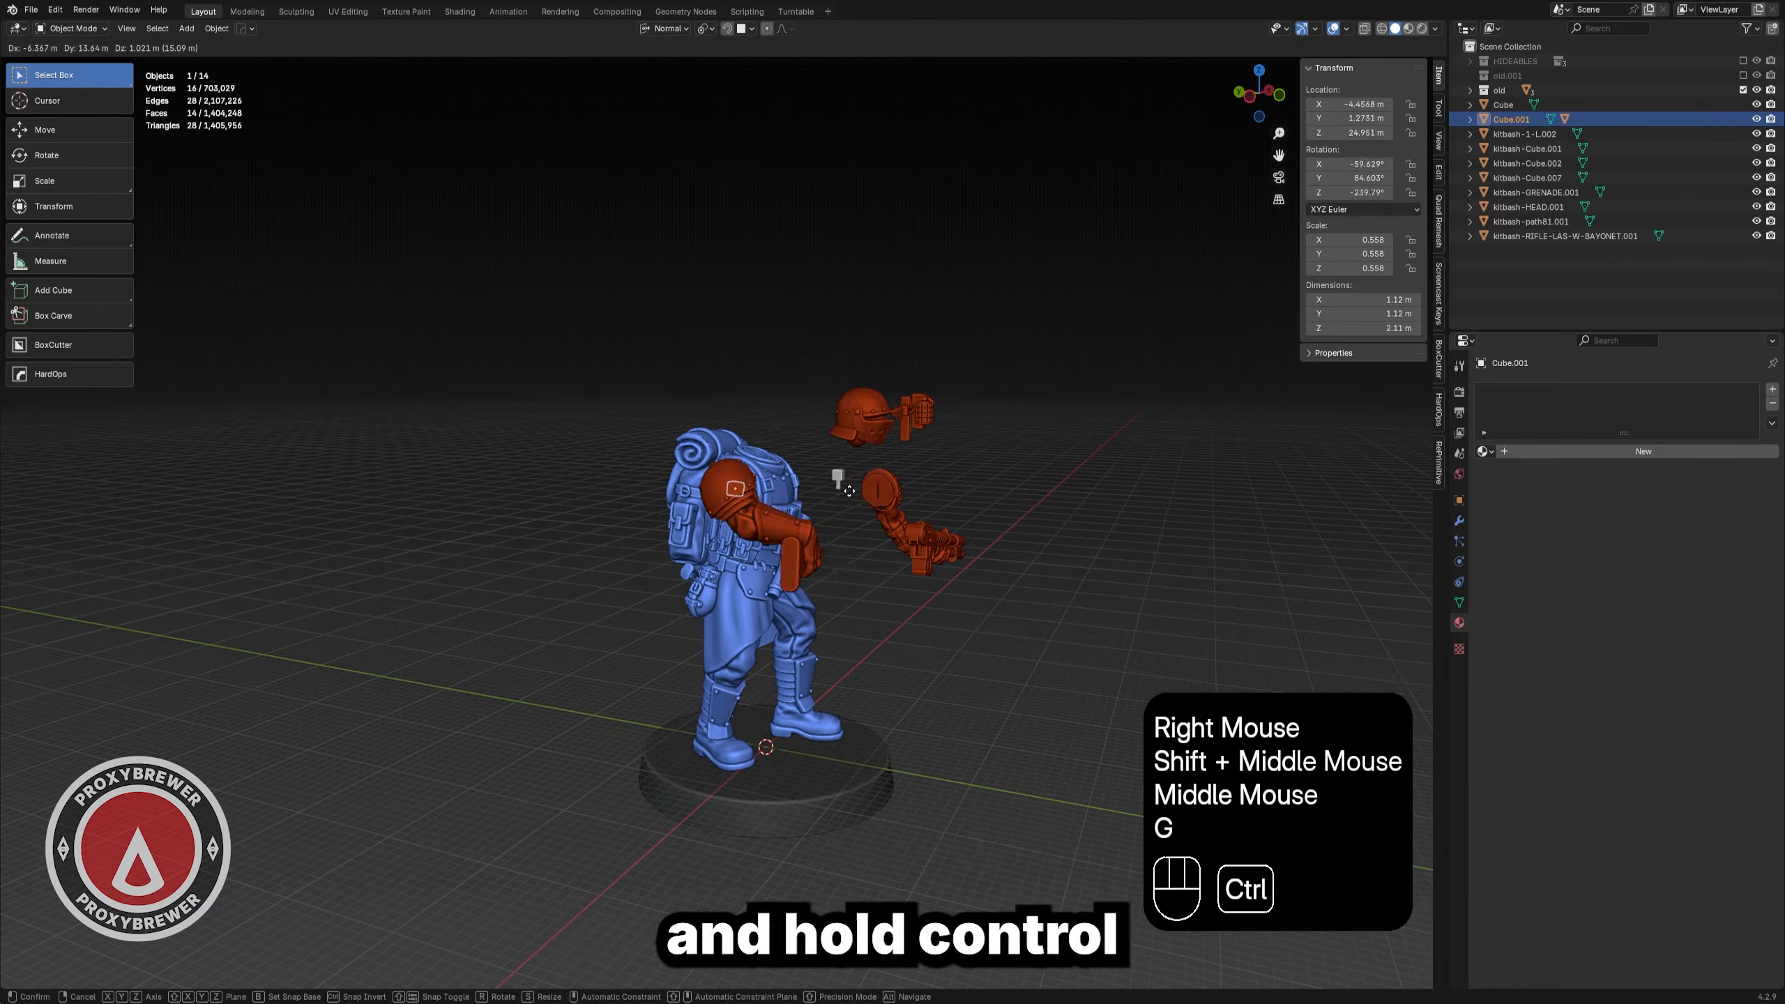
{"action": "left_click", "coordinate": [854, 490], "text": "ctrl"}
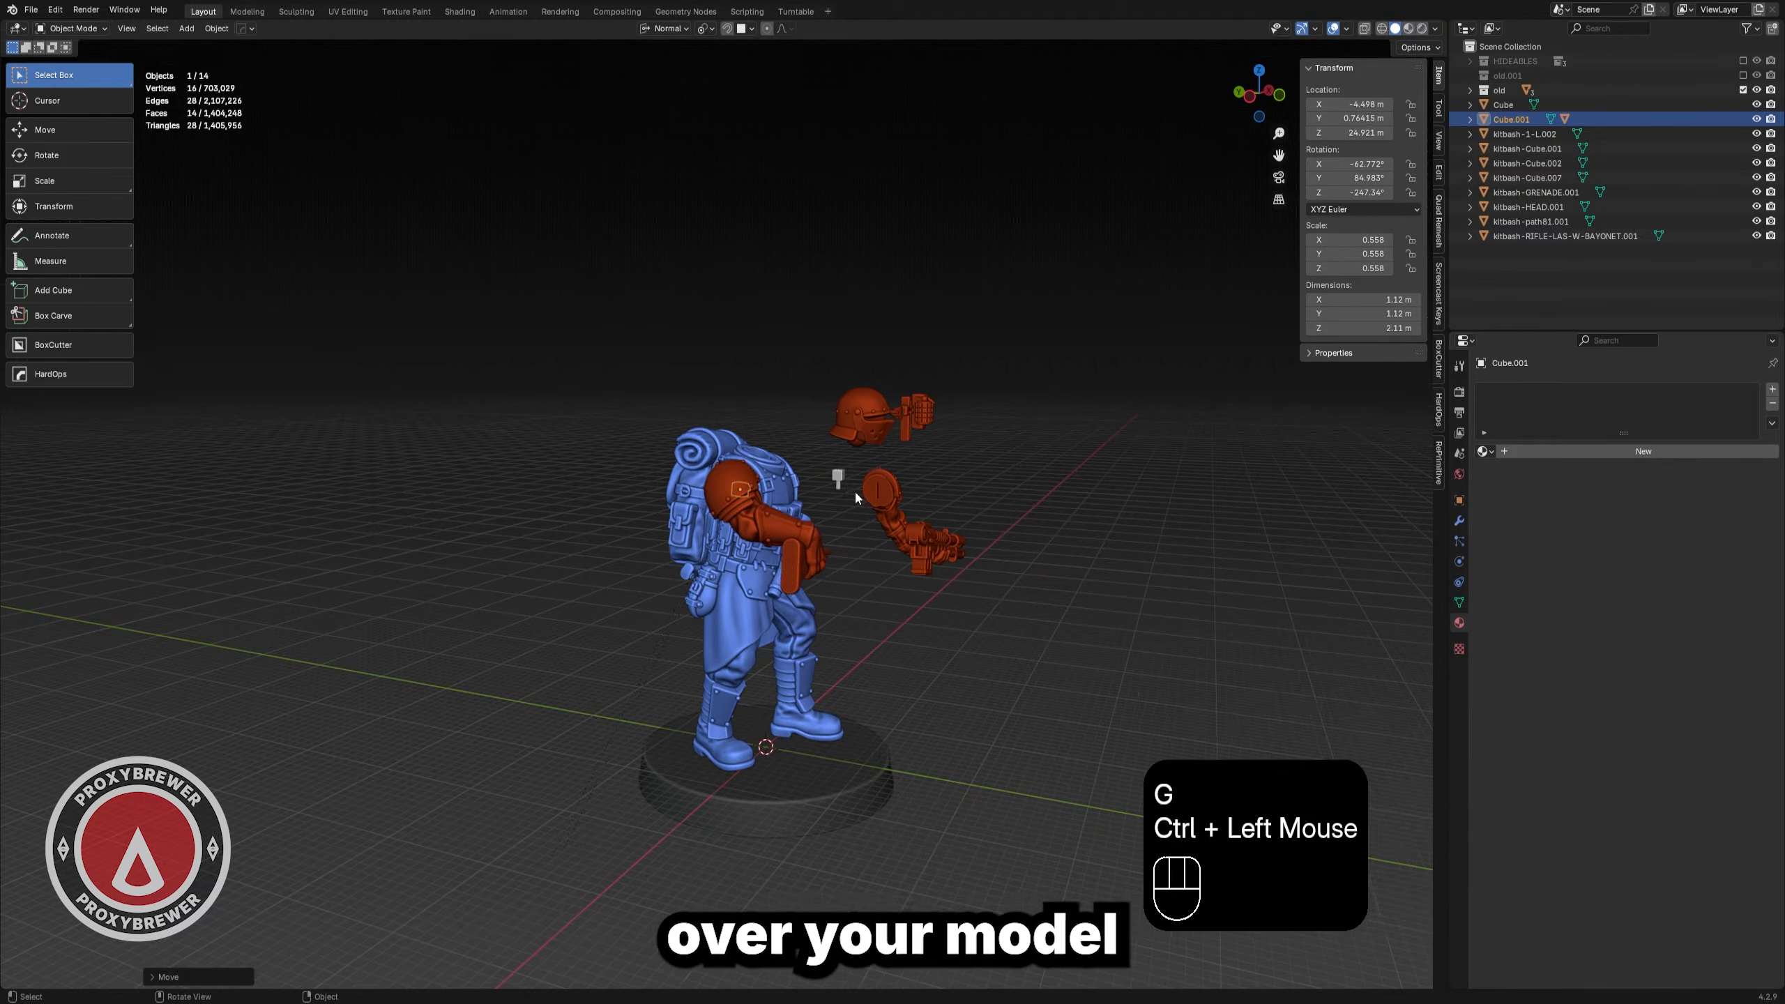
- Return to the front view and select the original magnet cube beside the remaining kitbash parts
{"action": "key", "text": "KP_1"}
{"action": "scroll", "coordinate": [855, 497], "scroll_direction": "up", "scroll_amount": 2}
{"action": "middle_click_drag", "start_coordinate": [801, 462], "coordinate": [850, 549]}
{"action": "key", "text": "KP_1"}
{"action": "left_click", "coordinate": [882, 494]}
{"action": "key", "text": "KP_1"}
{"action": "middle_click_drag", "start_coordinate": [1004, 492], "coordinate": [716, 490], "text": "shift"}
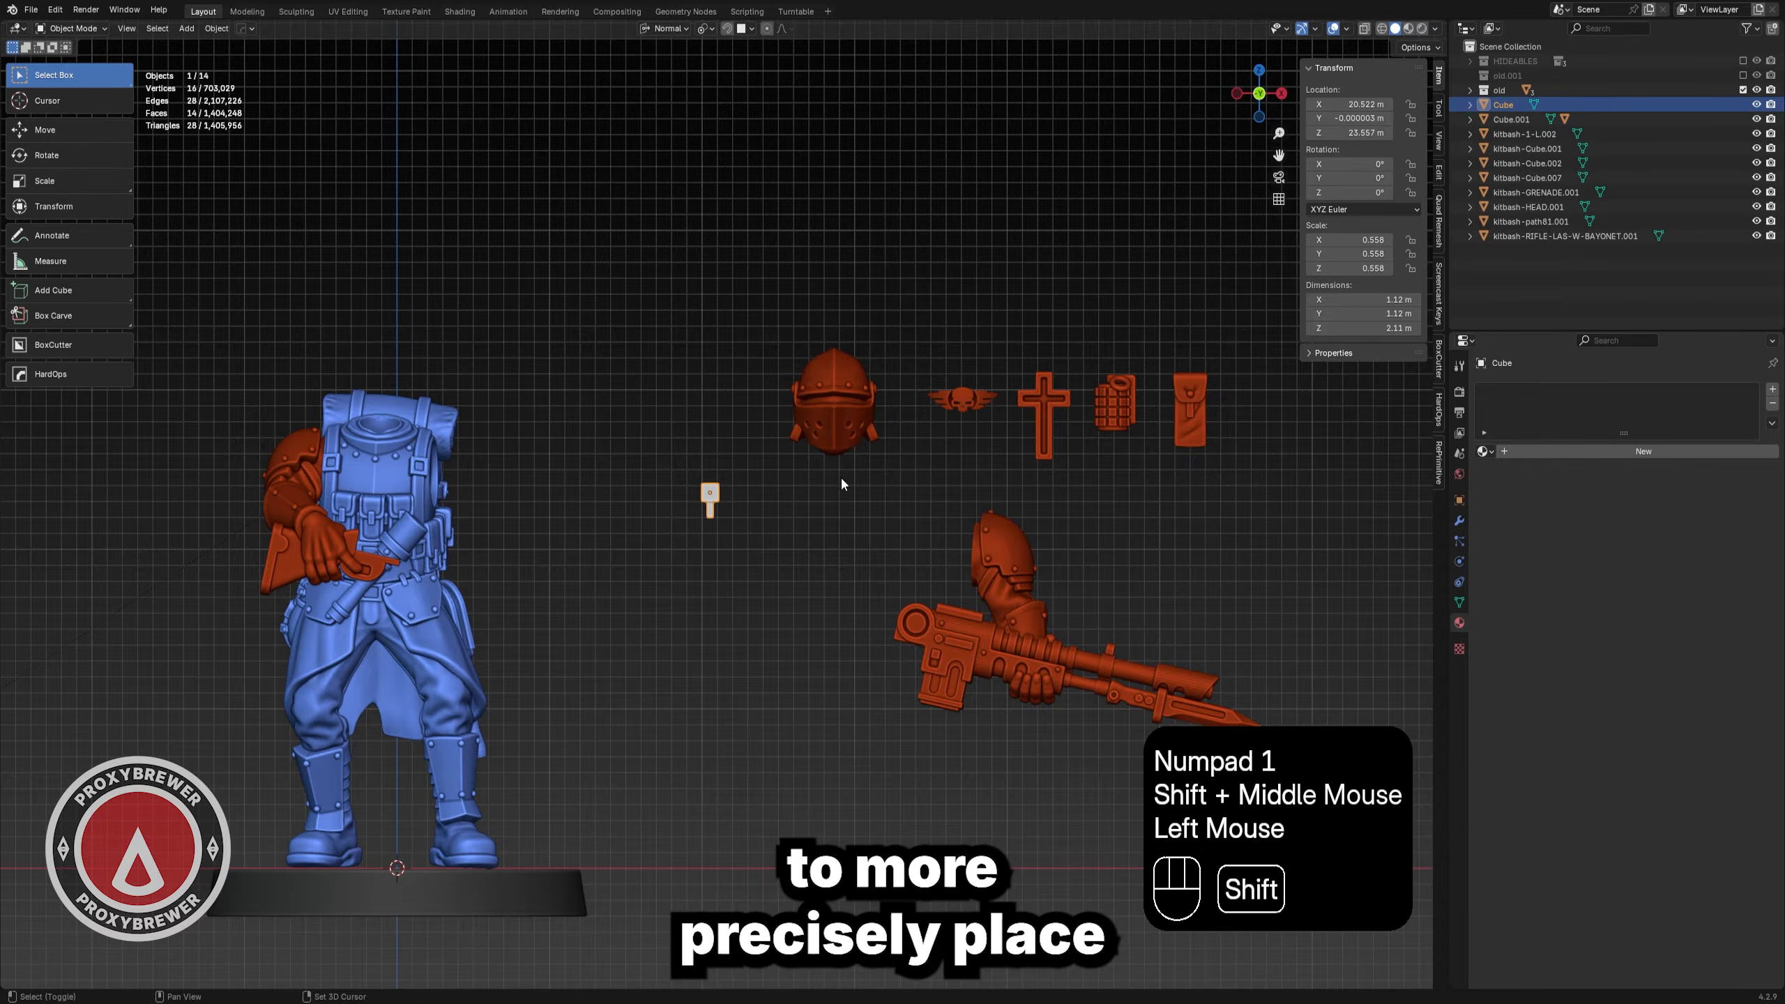
{"action": "middle_click_drag", "start_coordinate": [842, 480], "coordinate": [795, 488], "text": "shift"}
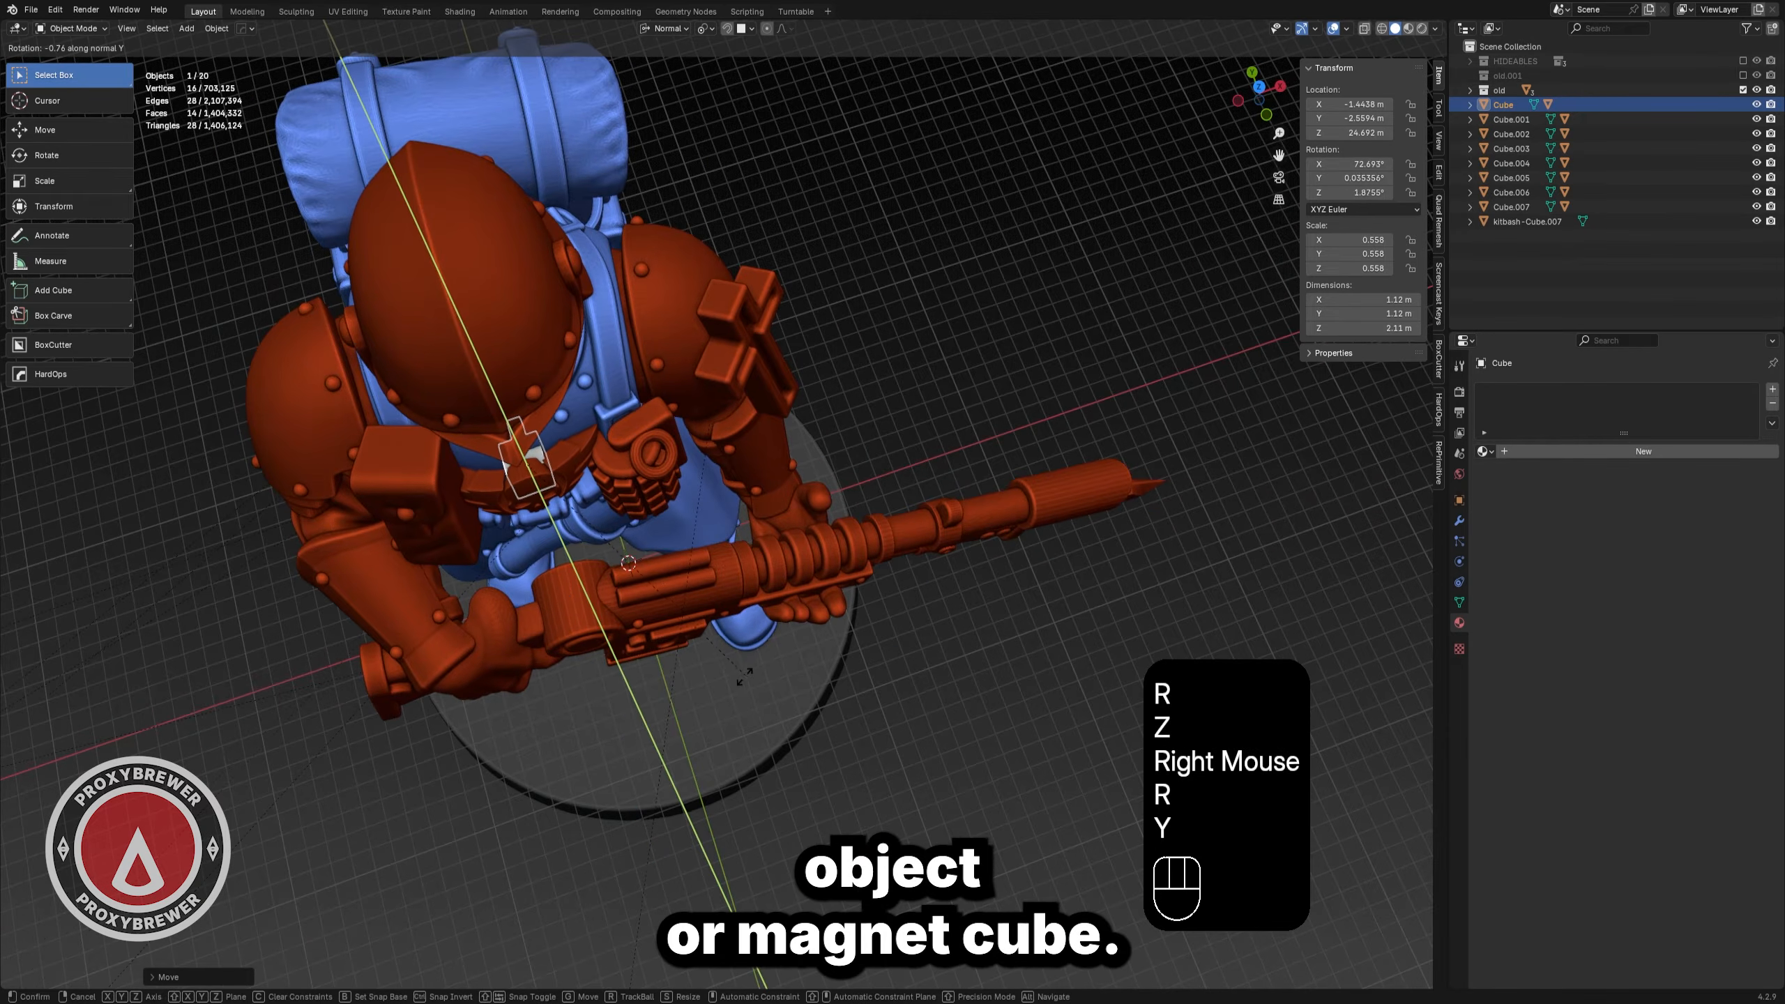
- Adjust the chest badge's placement by moving its magnet cube along its normal Z axis
{"action": "middle_click_drag", "start_coordinate": [733, 683], "coordinate": [886, 473]}
{"action": "key", "text": "g"}
{"action": "key", "text": "y"}
{"action": "right_click", "coordinate": [845, 611]}
{"action": "key", "text": "g"}
{"action": "key", "text": "z"}
{"action": "left_click", "coordinate": [839, 612]}
{"action": "key", "text": "g"}
{"action": "key", "text": "z"}
{"action": "left_click", "coordinate": [787, 557]}
- Inspect the assembled soldier from the front and leave nothing selected
{"action": "key", "text": "KP_1"}
{"action": "scroll", "coordinate": [787, 558], "scroll_direction": "down", "scroll_amount": 3}
{"action": "scroll", "coordinate": [731, 526], "scroll_direction": "down", "scroll_amount": 1}
{"action": "left_click", "coordinate": [731, 526]}
{"action": "scroll", "coordinate": [886, 472], "scroll_direction": "up", "scroll_amount": 2}
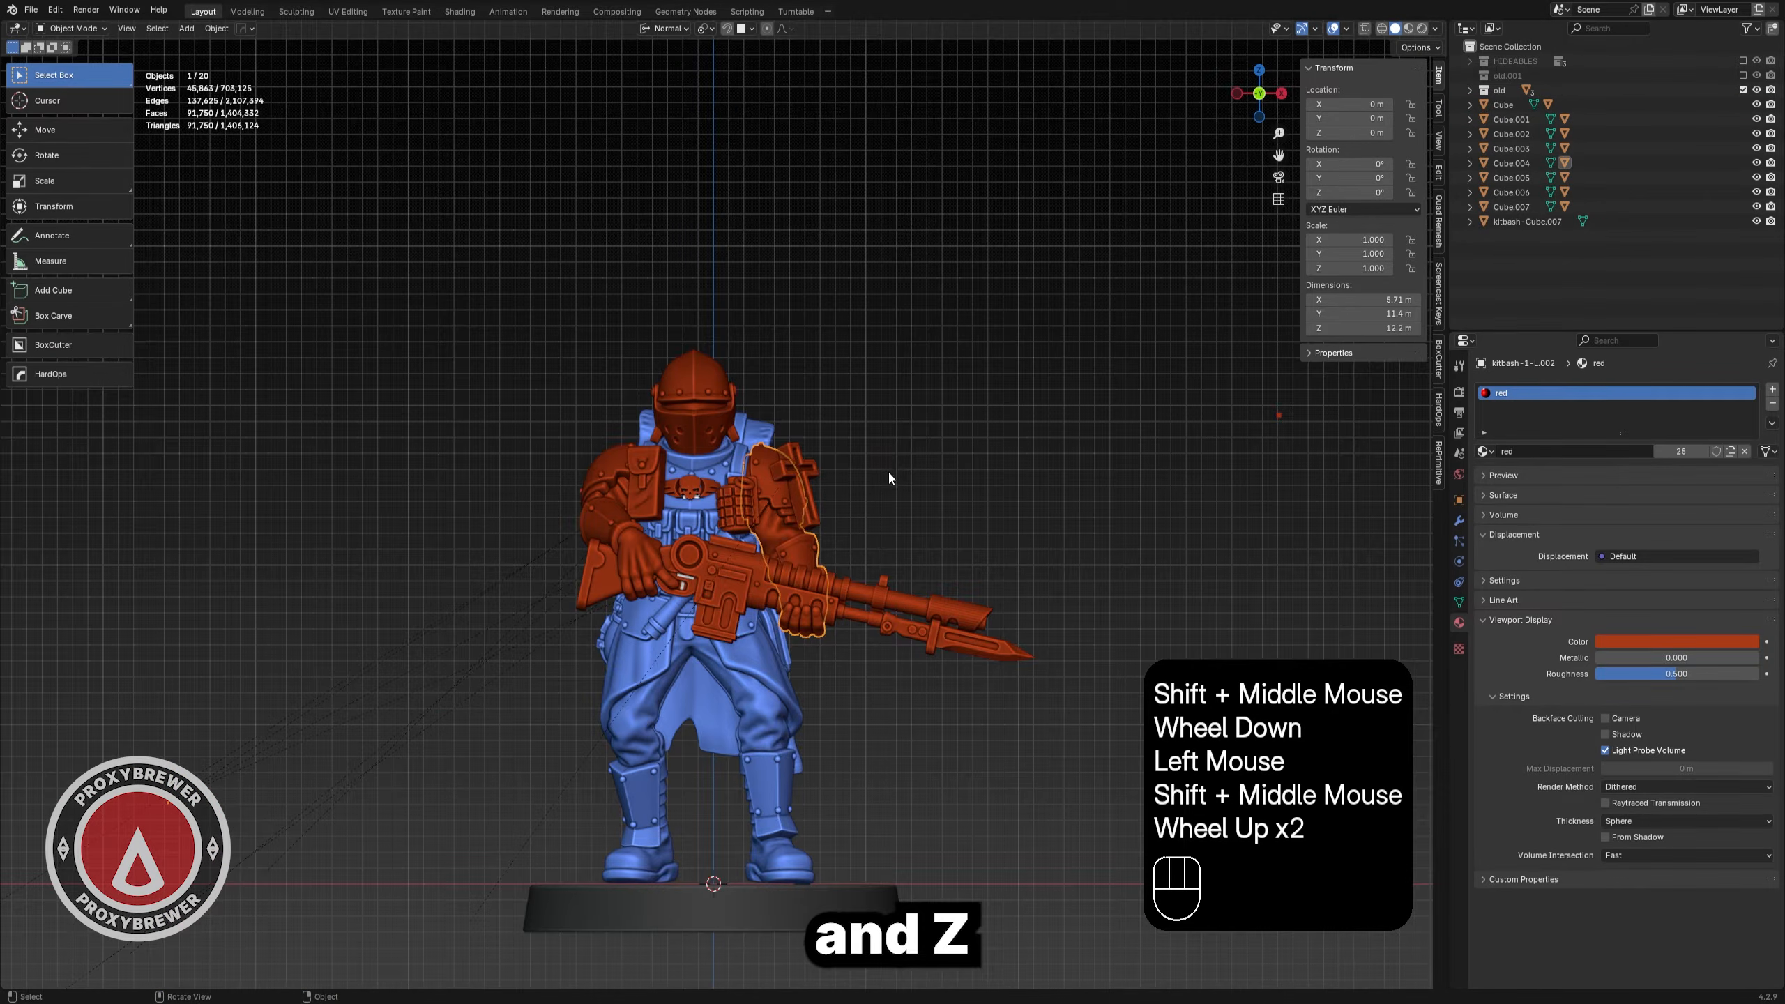
{"action": "left_click", "coordinate": [871, 476]}
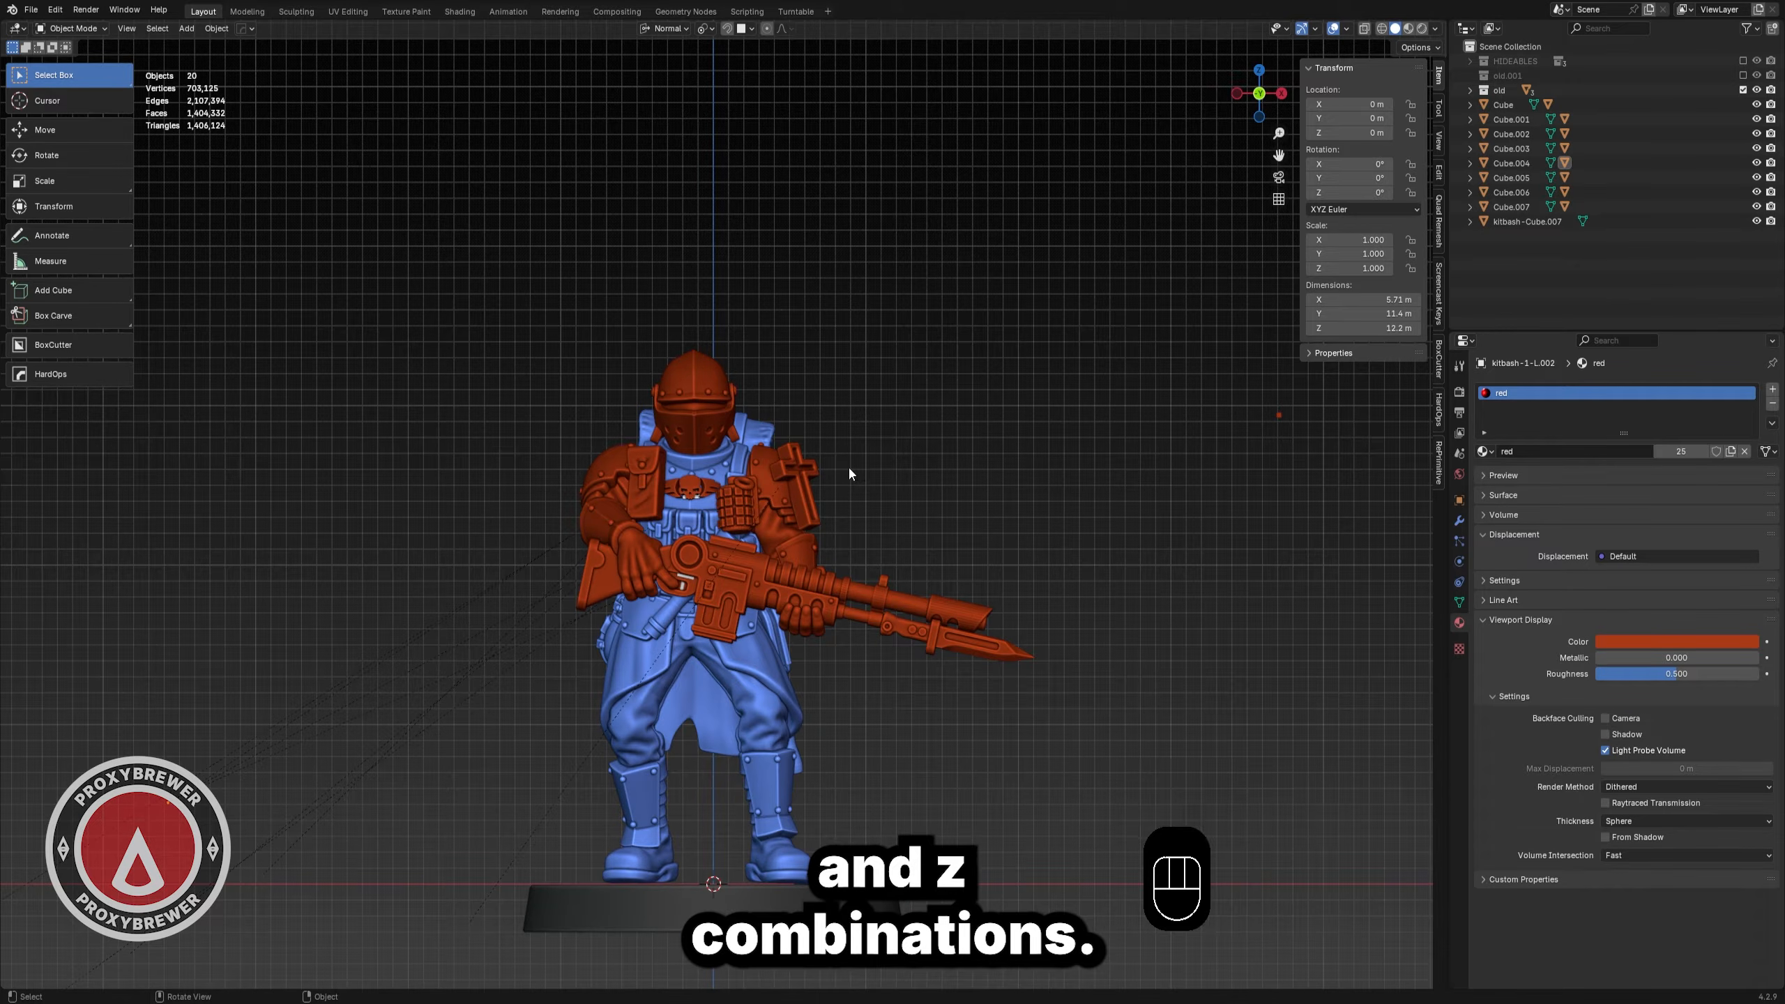
{"action": "middle_click_drag", "start_coordinate": [828, 466], "coordinate": [860, 446]}
{"action": "key", "text": "KP_1"}
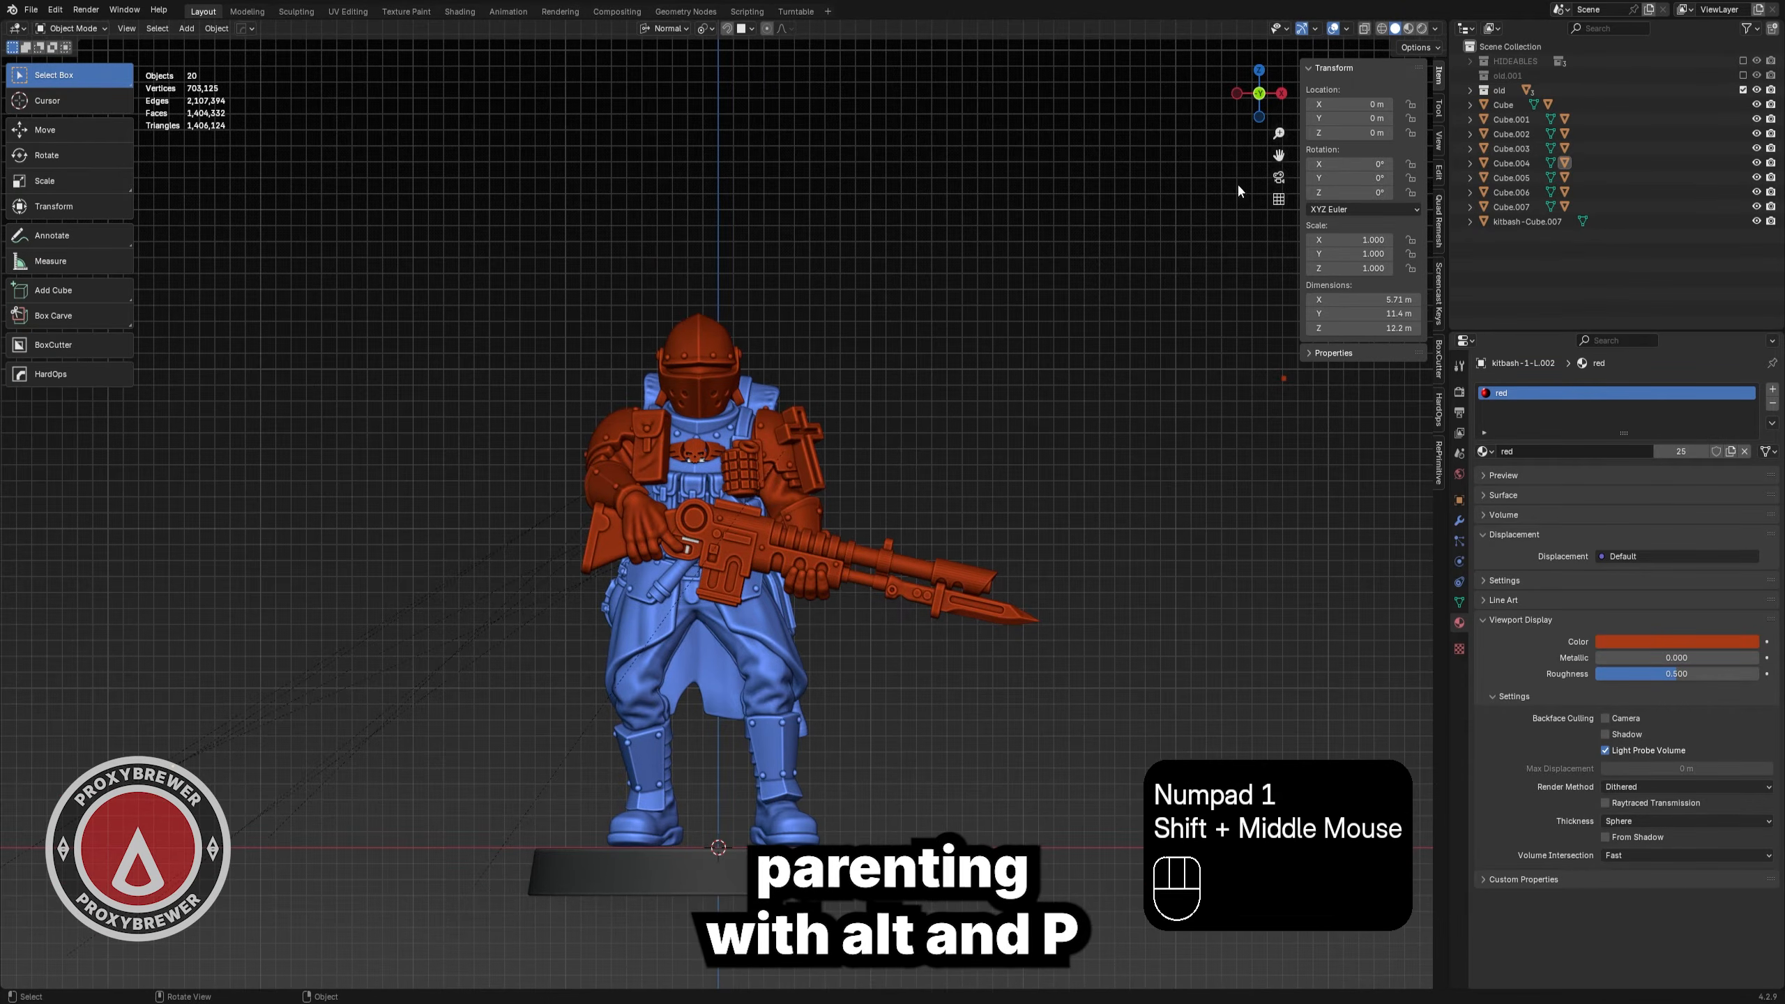
- Select all the soldier's parts and magnet cubes and clear their parenting while keeping the transformation
{"action": "left_click", "coordinate": [772, 447]}
{"action": "left_click_drag", "start_coordinate": [466, 249], "coordinate": [1116, 844], "text": "shift"}
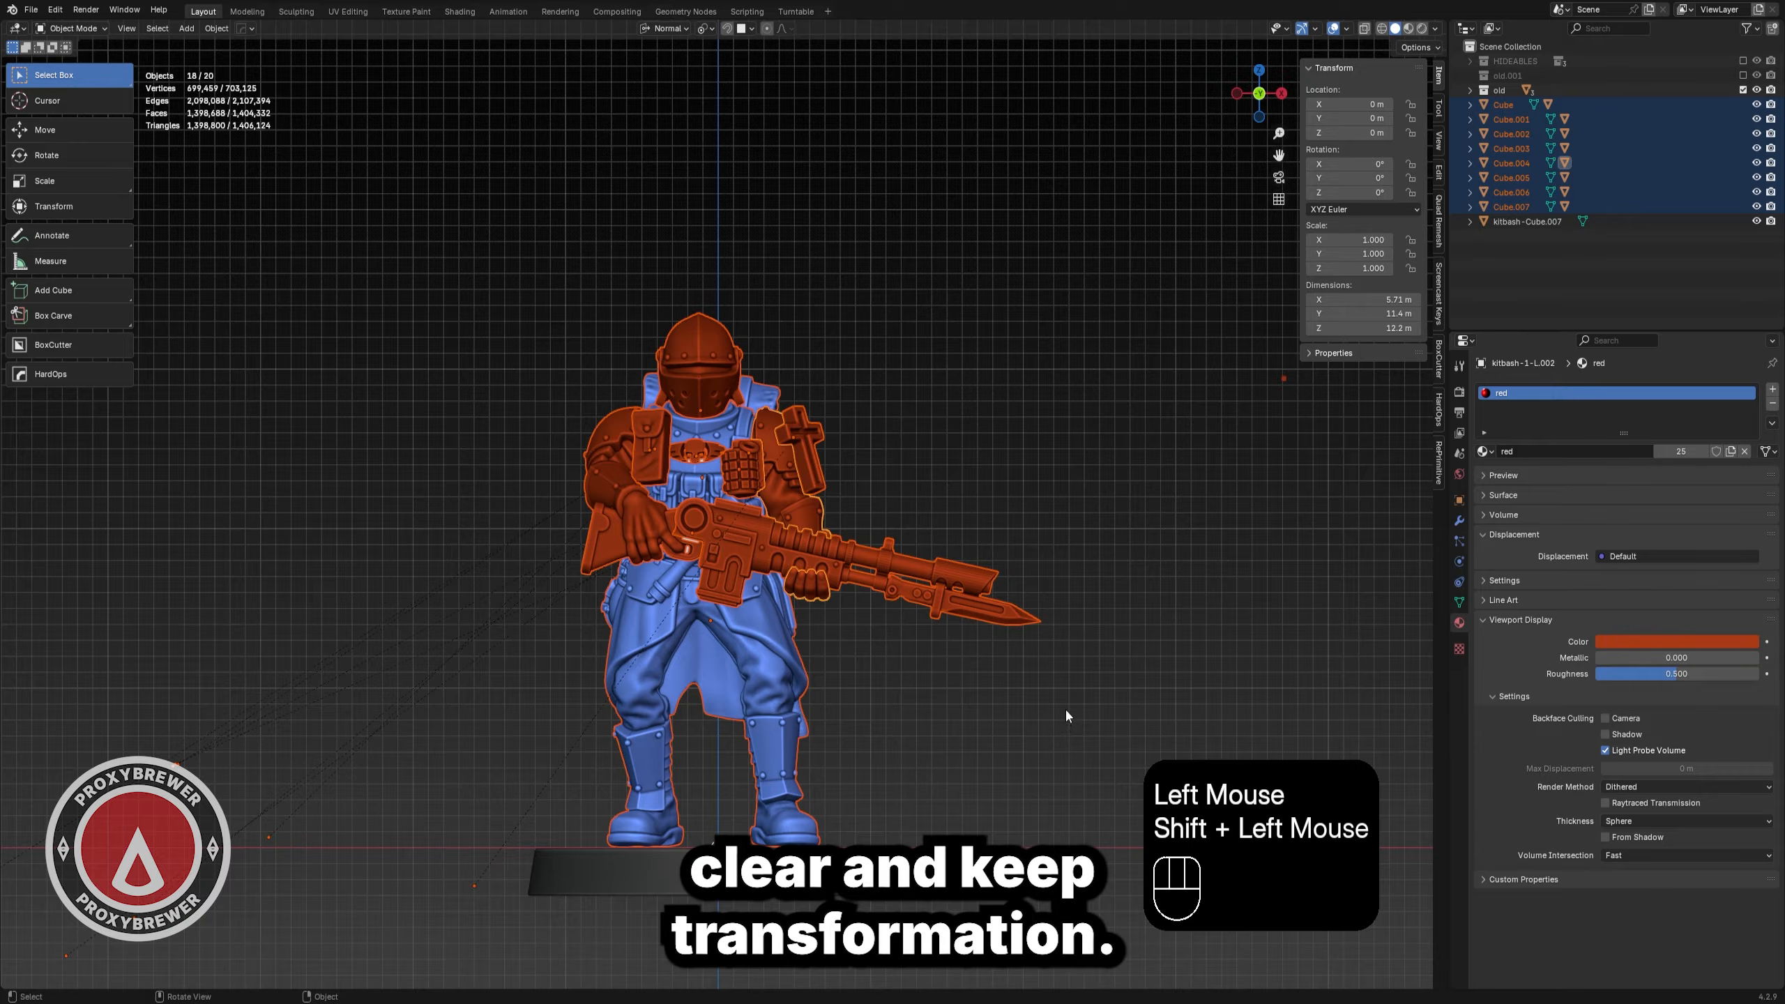
{"action": "key", "text": "alt+p"}
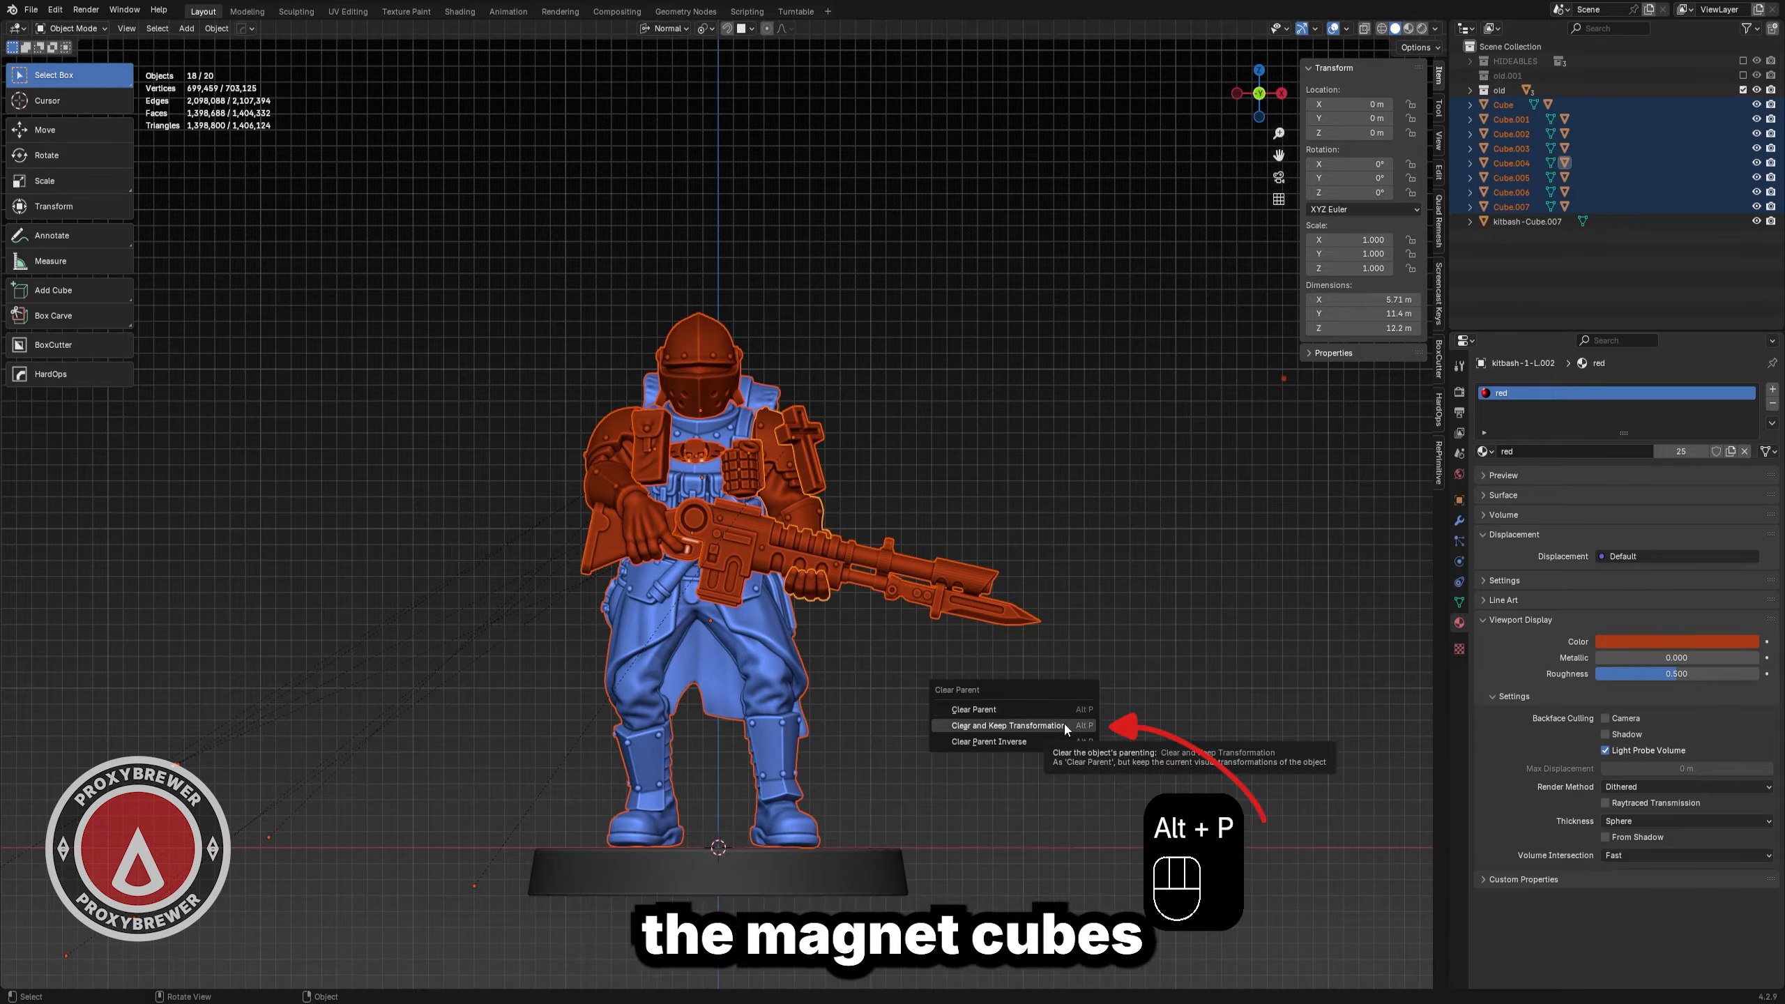
{"action": "left_click", "coordinate": [1062, 721]}
- Delete three of the magnet cubes, including the ones at the rifle and behind the chest skull badge
{"action": "left_click", "coordinate": [692, 538]}
{"action": "left_click", "coordinate": [691, 538]}
{"action": "scroll", "coordinate": [698, 541], "scroll_direction": "up", "scroll_amount": 2}
{"action": "key", "text": "x"}
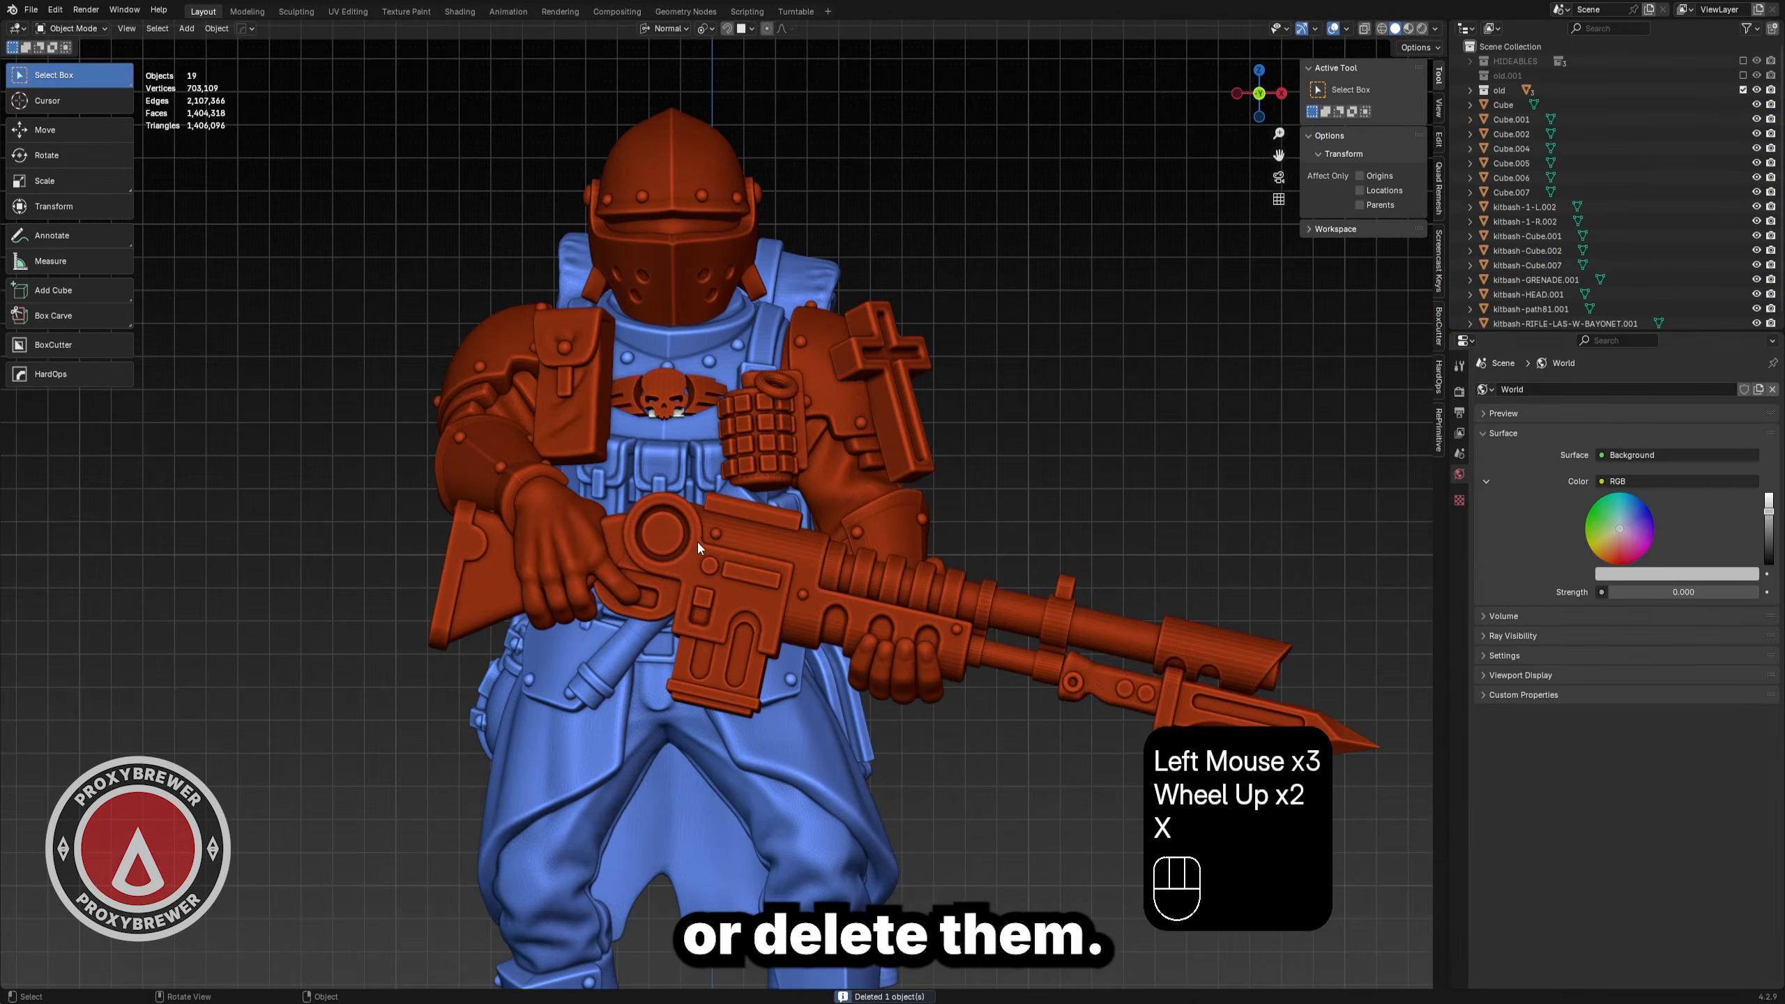
{"action": "middle_click_drag", "start_coordinate": [698, 541], "coordinate": [729, 581]}
{"action": "left_click", "coordinate": [652, 394]}
{"action": "left_click", "coordinate": [652, 394]}
{"action": "key", "text": "x"}
{"action": "middle_click_drag", "start_coordinate": [755, 413], "coordinate": [901, 439]}
{"action": "left_click", "coordinate": [857, 438]}
{"action": "left_click", "coordinate": [856, 438]}
{"action": "key", "text": "x"}
- Select all the soldier's parts together with the base and apply Visual Geometry to Mesh
{"action": "scroll", "coordinate": [886, 457], "scroll_direction": "down", "scroll_amount": 3}
{"action": "key", "text": "KP_1"}
{"action": "scroll", "coordinate": [872, 428], "scroll_direction": "up", "scroll_amount": 3}
{"action": "left_click", "coordinate": [845, 420]}
{"action": "scroll", "coordinate": [845, 420], "scroll_direction": "down", "scroll_amount": 2}
{"action": "left_click_drag", "start_coordinate": [414, 231], "coordinate": [962, 760], "text": "shift"}
{"action": "key", "text": "ctrl+a"}
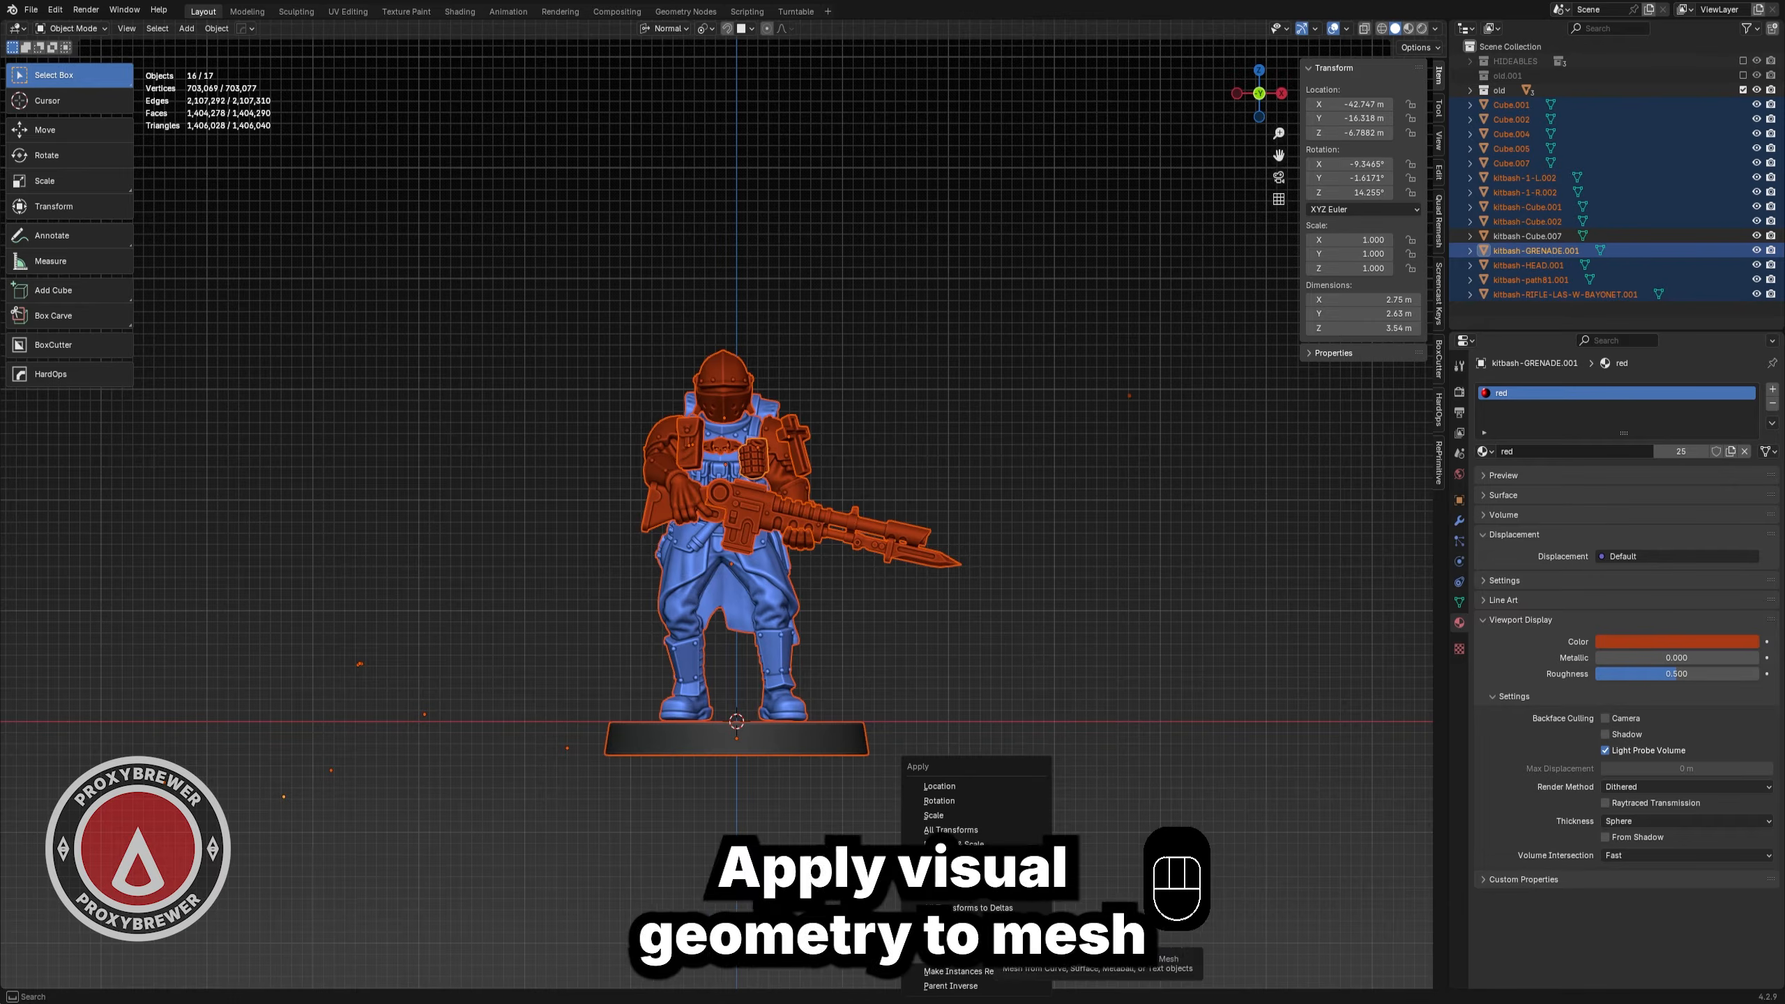
{"action": "left_click", "coordinate": [989, 956]}
- Select the soldier's parts without the base, keeping the rifle active, and join them into one object
{"action": "left_click", "coordinate": [744, 516]}
{"action": "left_click_drag", "start_coordinate": [573, 317], "coordinate": [850, 538], "text": "shift"}
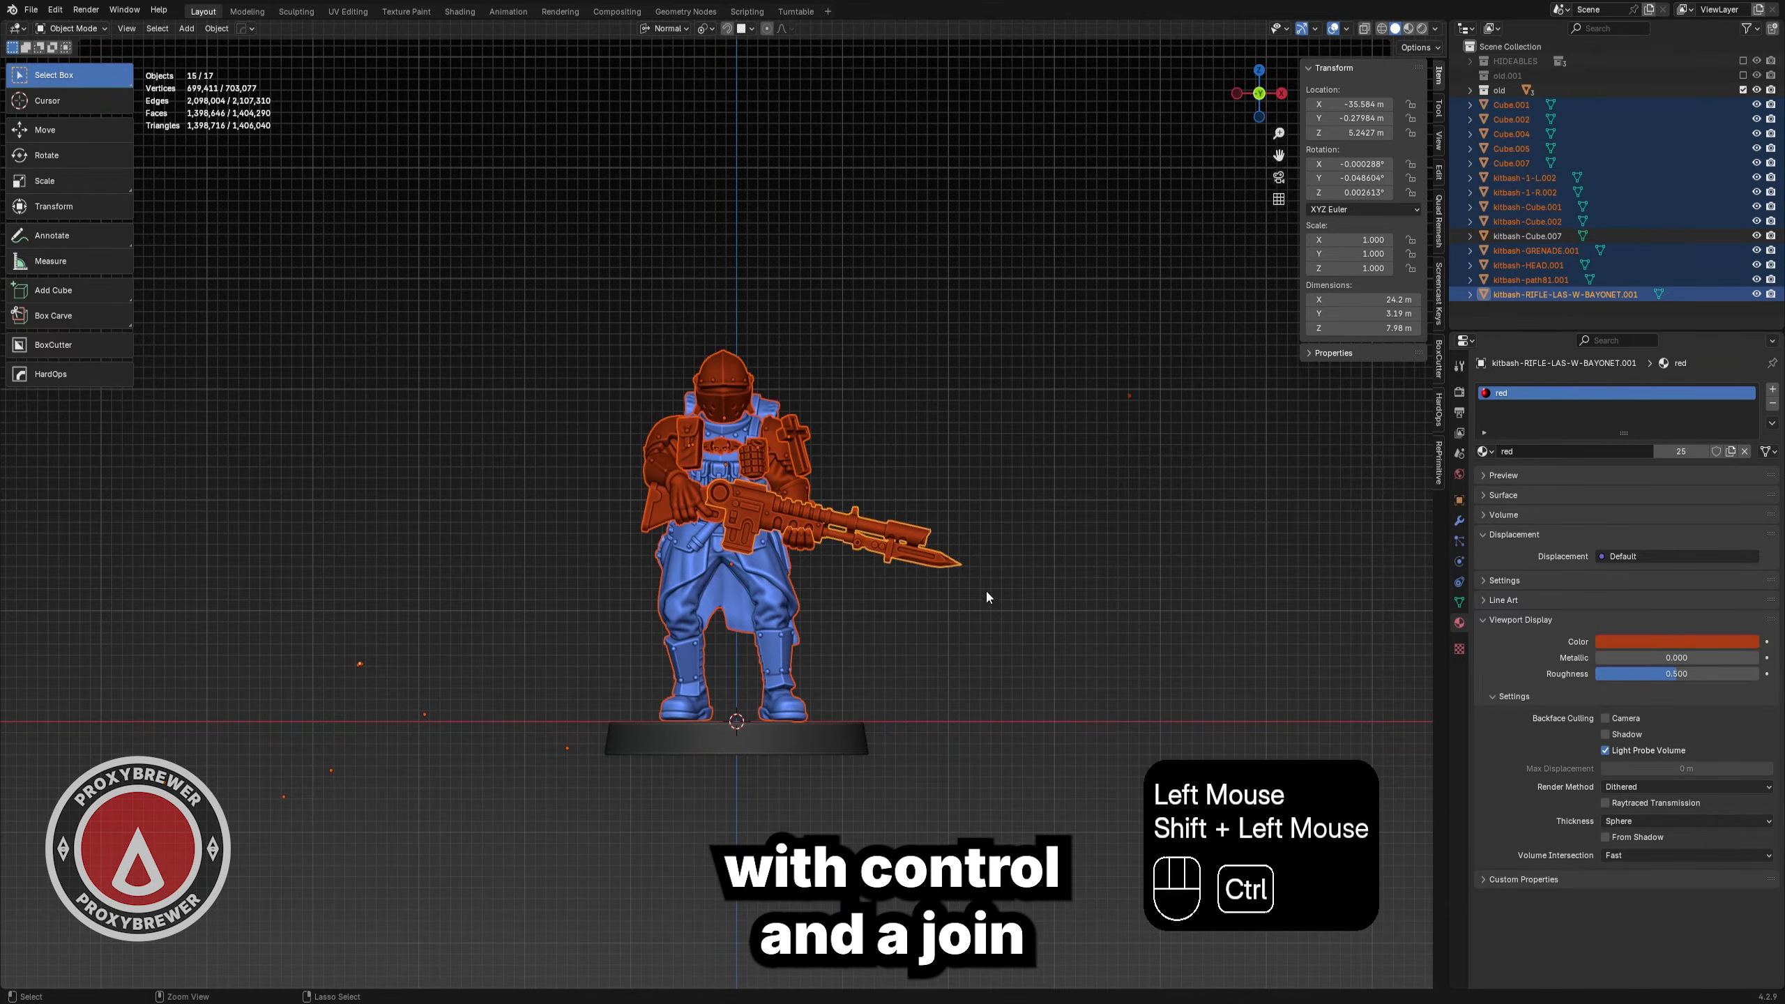
{"action": "key", "text": "ctrl+j"}
{"action": "scroll", "coordinate": [782, 482], "scroll_direction": "up", "scroll_amount": 2}
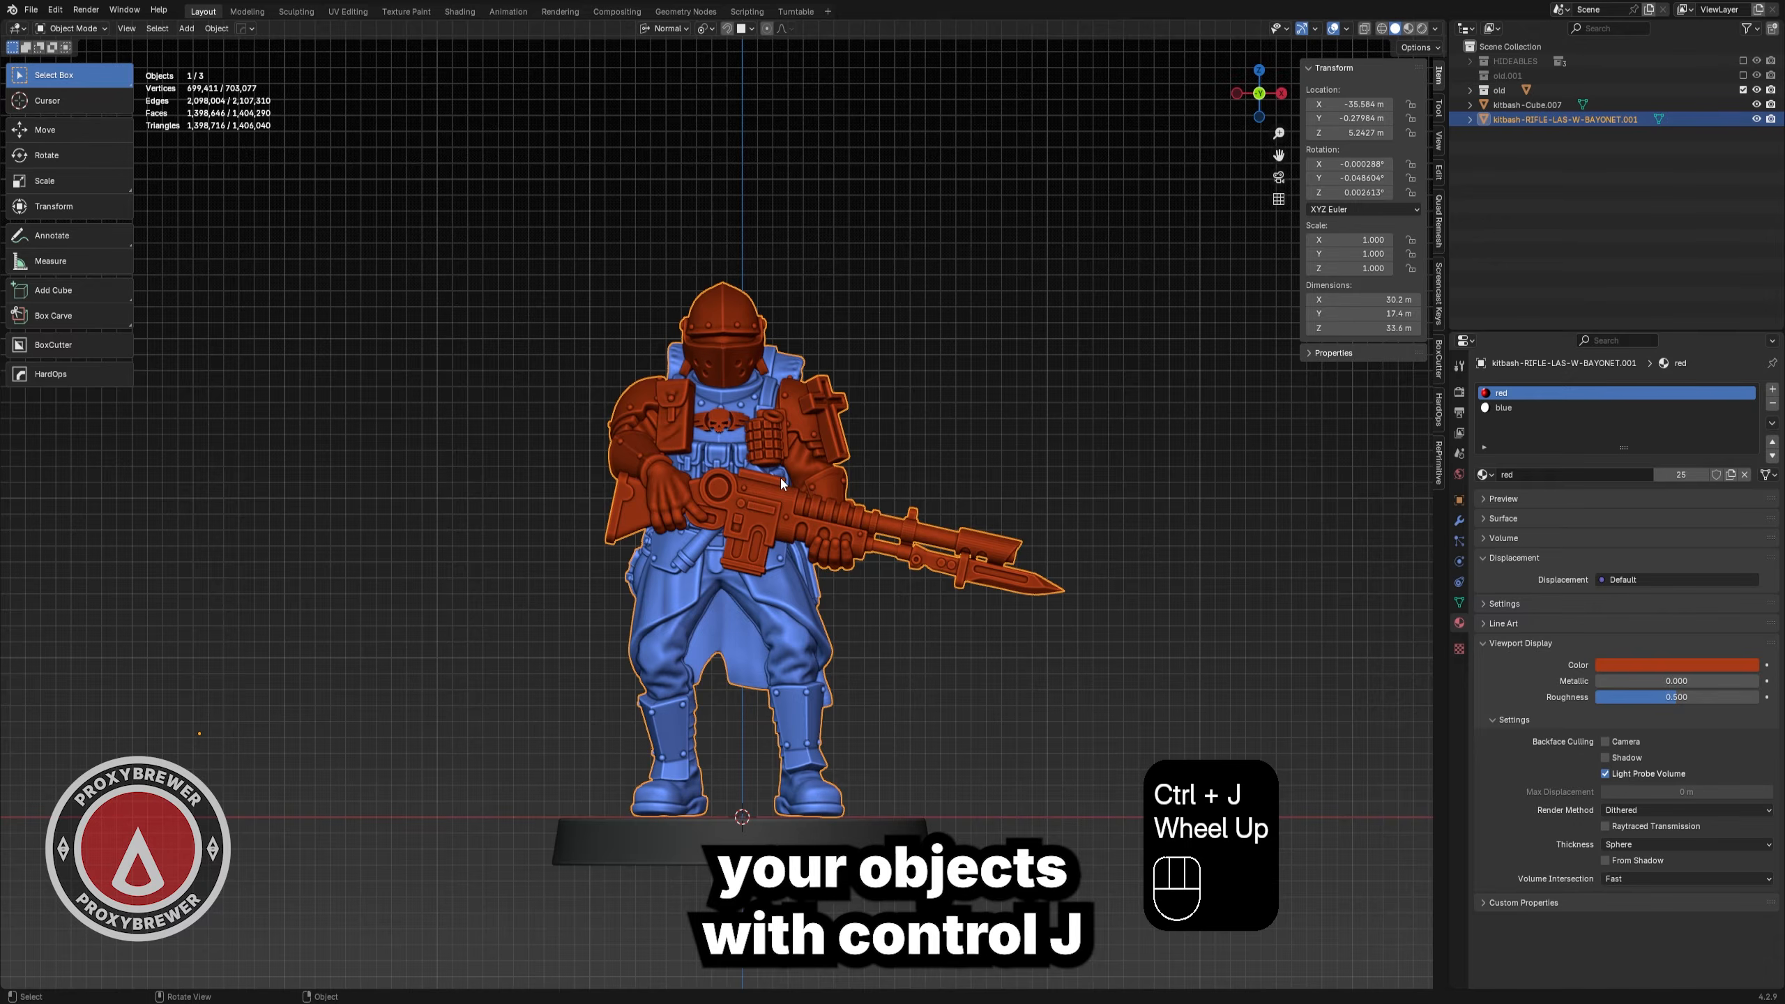
- Start exporting the joined soldier in STL format
{"action": "left_click", "coordinate": [30, 9]}
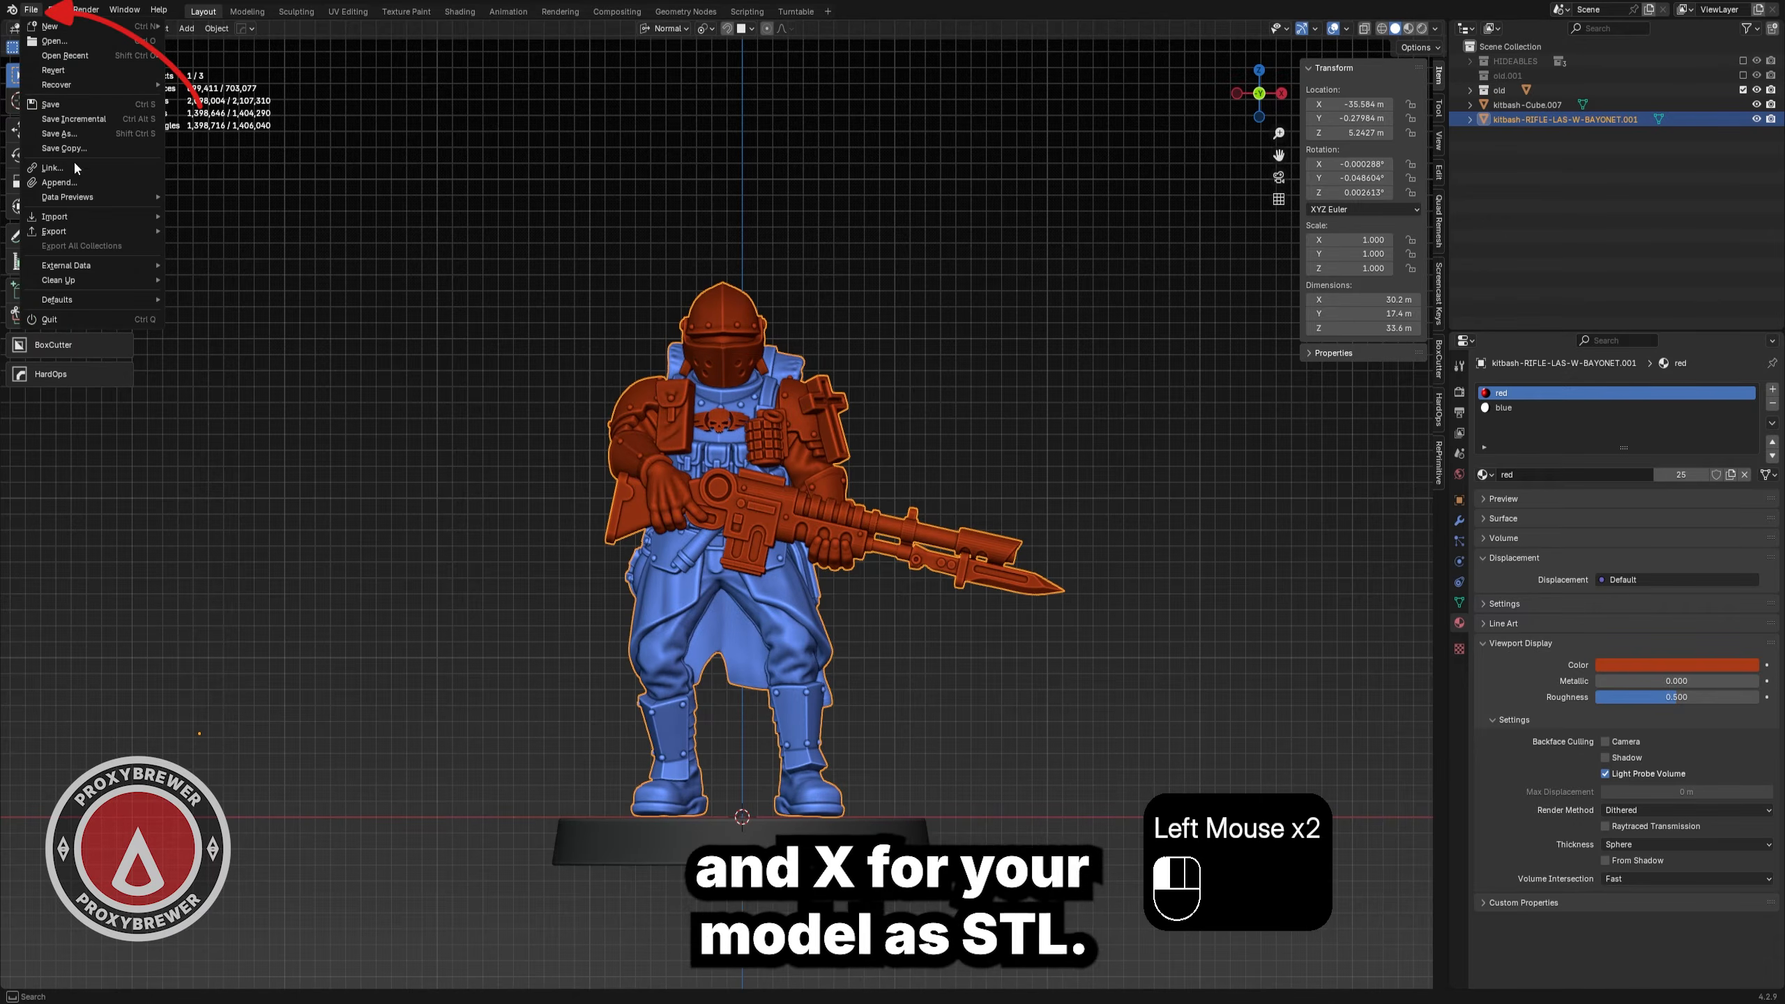
{"action": "left_click", "coordinate": [246, 338]}
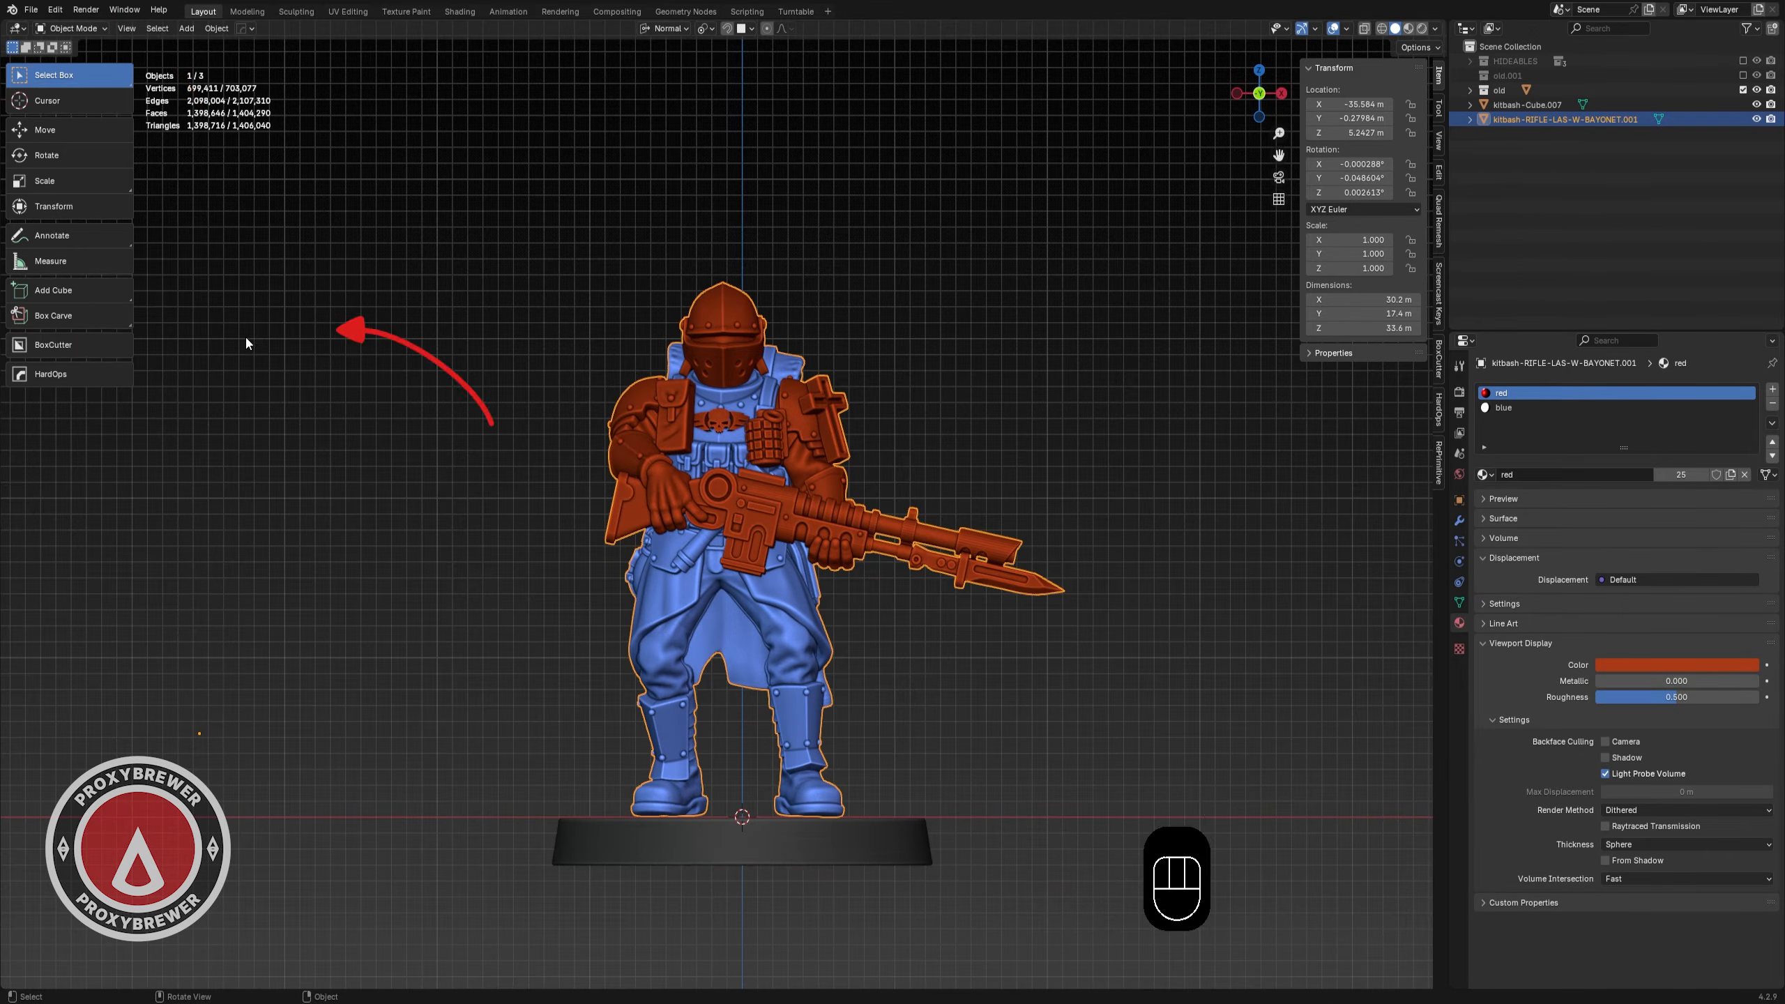
- Add a Remesh modifier to the joined soldier and set its voxel size to 0.05 m
{"action": "scroll", "coordinate": [913, 451], "scroll_direction": "down", "scroll_amount": 1}
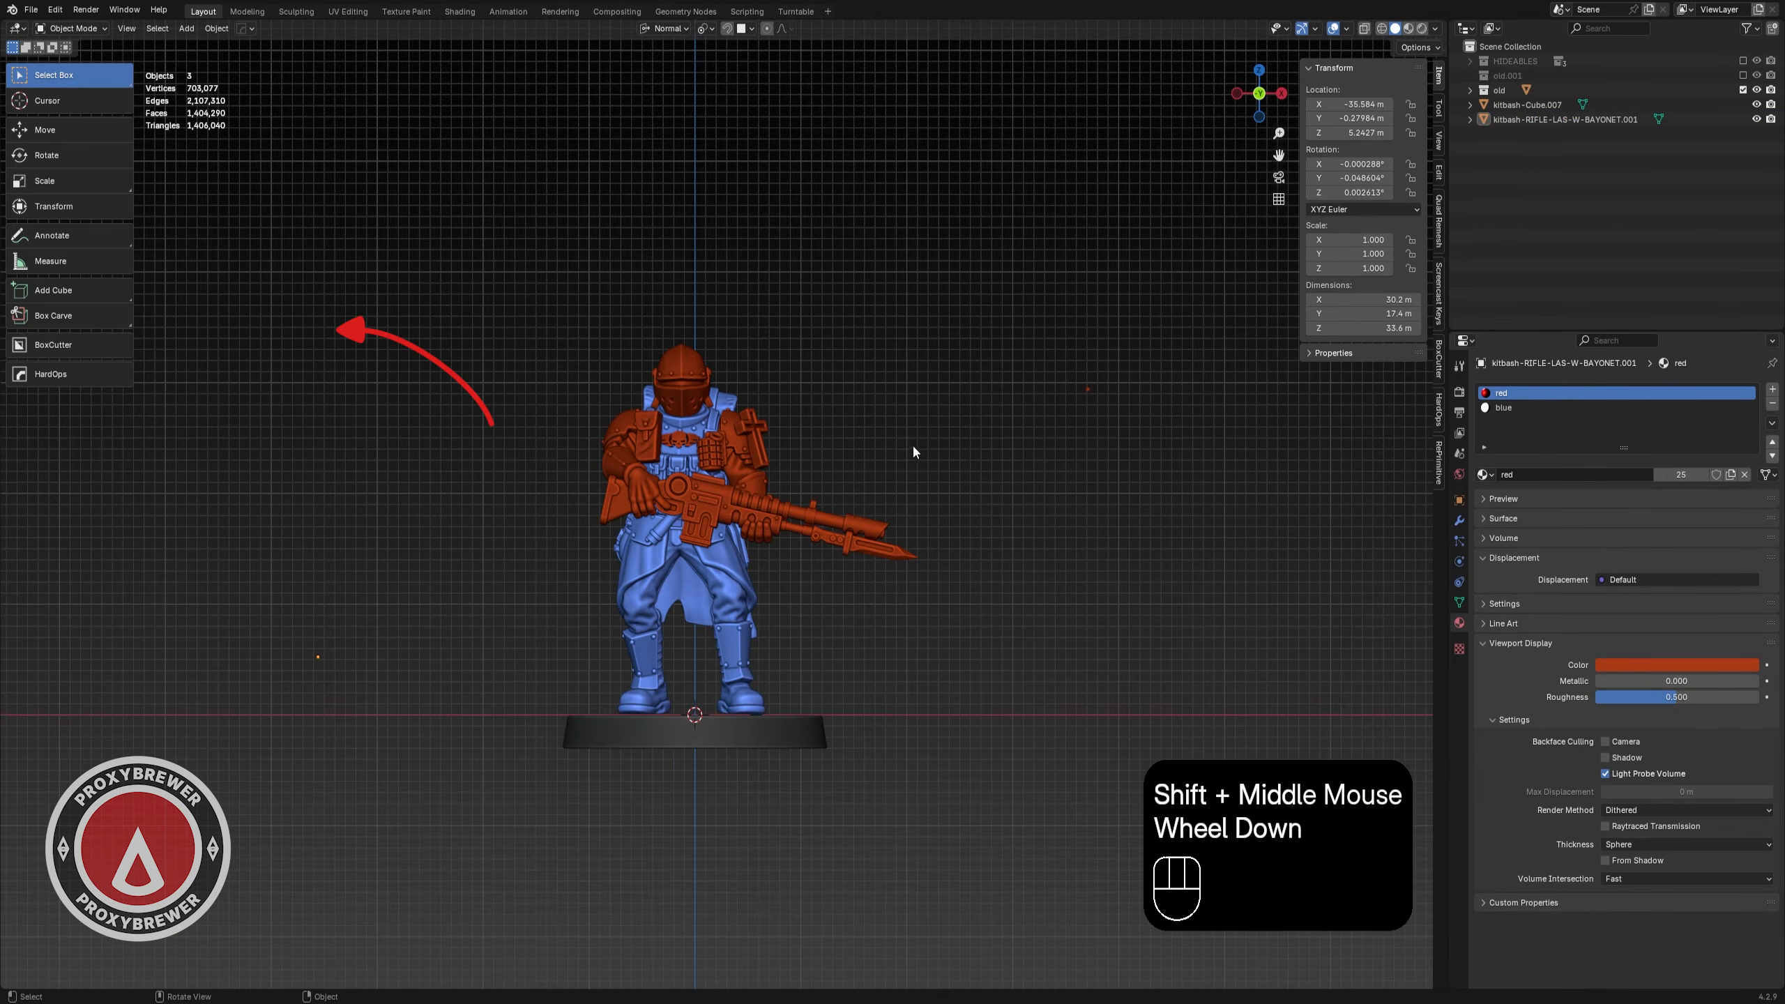
{"action": "left_click", "coordinate": [868, 524]}
{"action": "left_click", "coordinate": [1459, 520]}
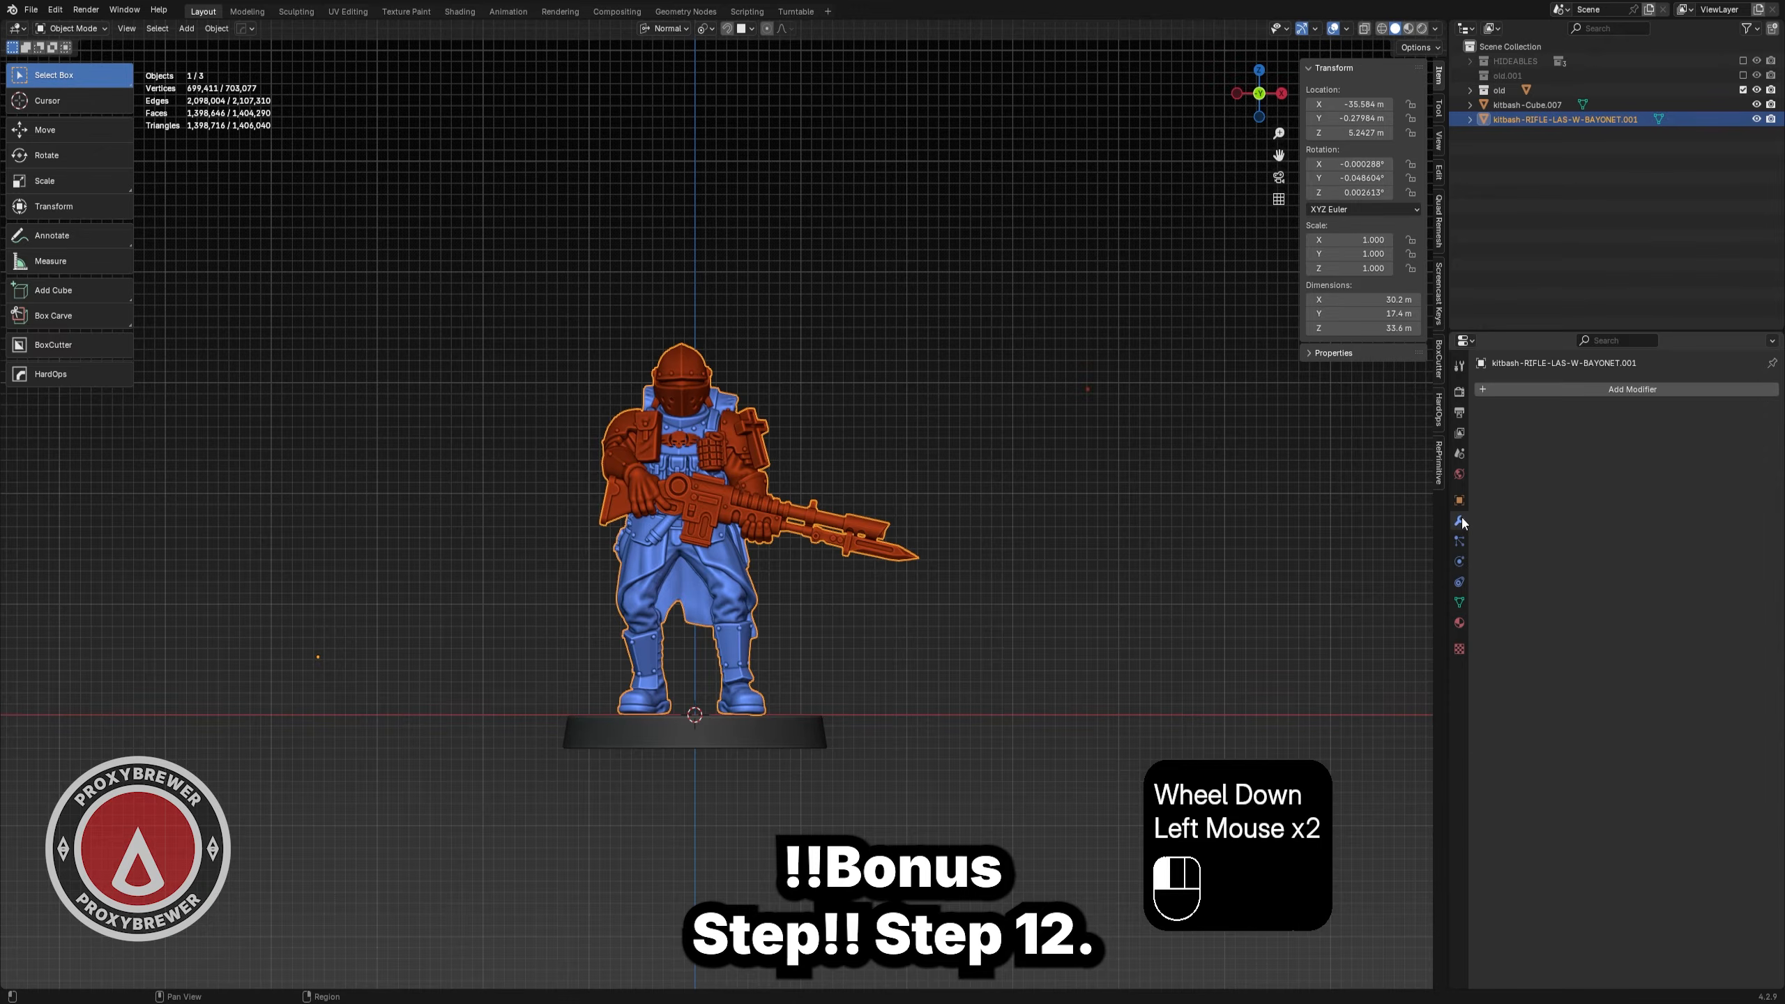
{"action": "left_click", "coordinate": [1534, 392]}
{"action": "type", "text": "re"}
{"action": "left_click", "coordinate": [1548, 420]}
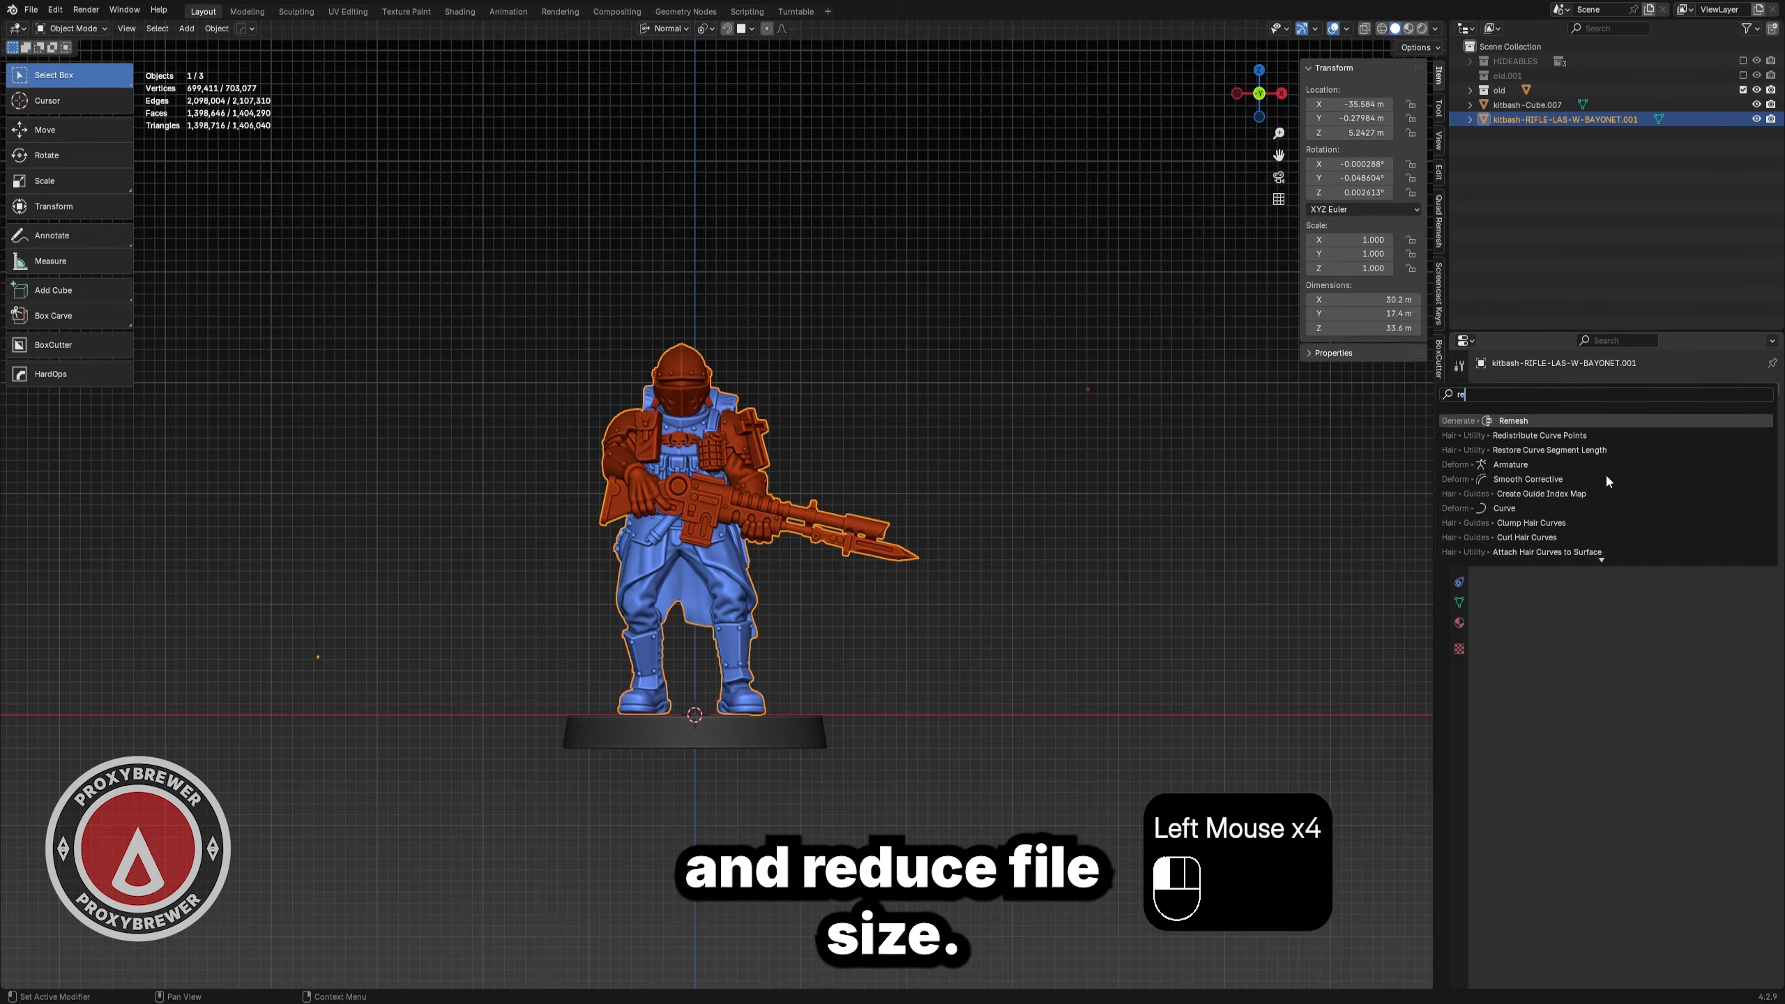
{"action": "left_click", "coordinate": [1641, 455]}
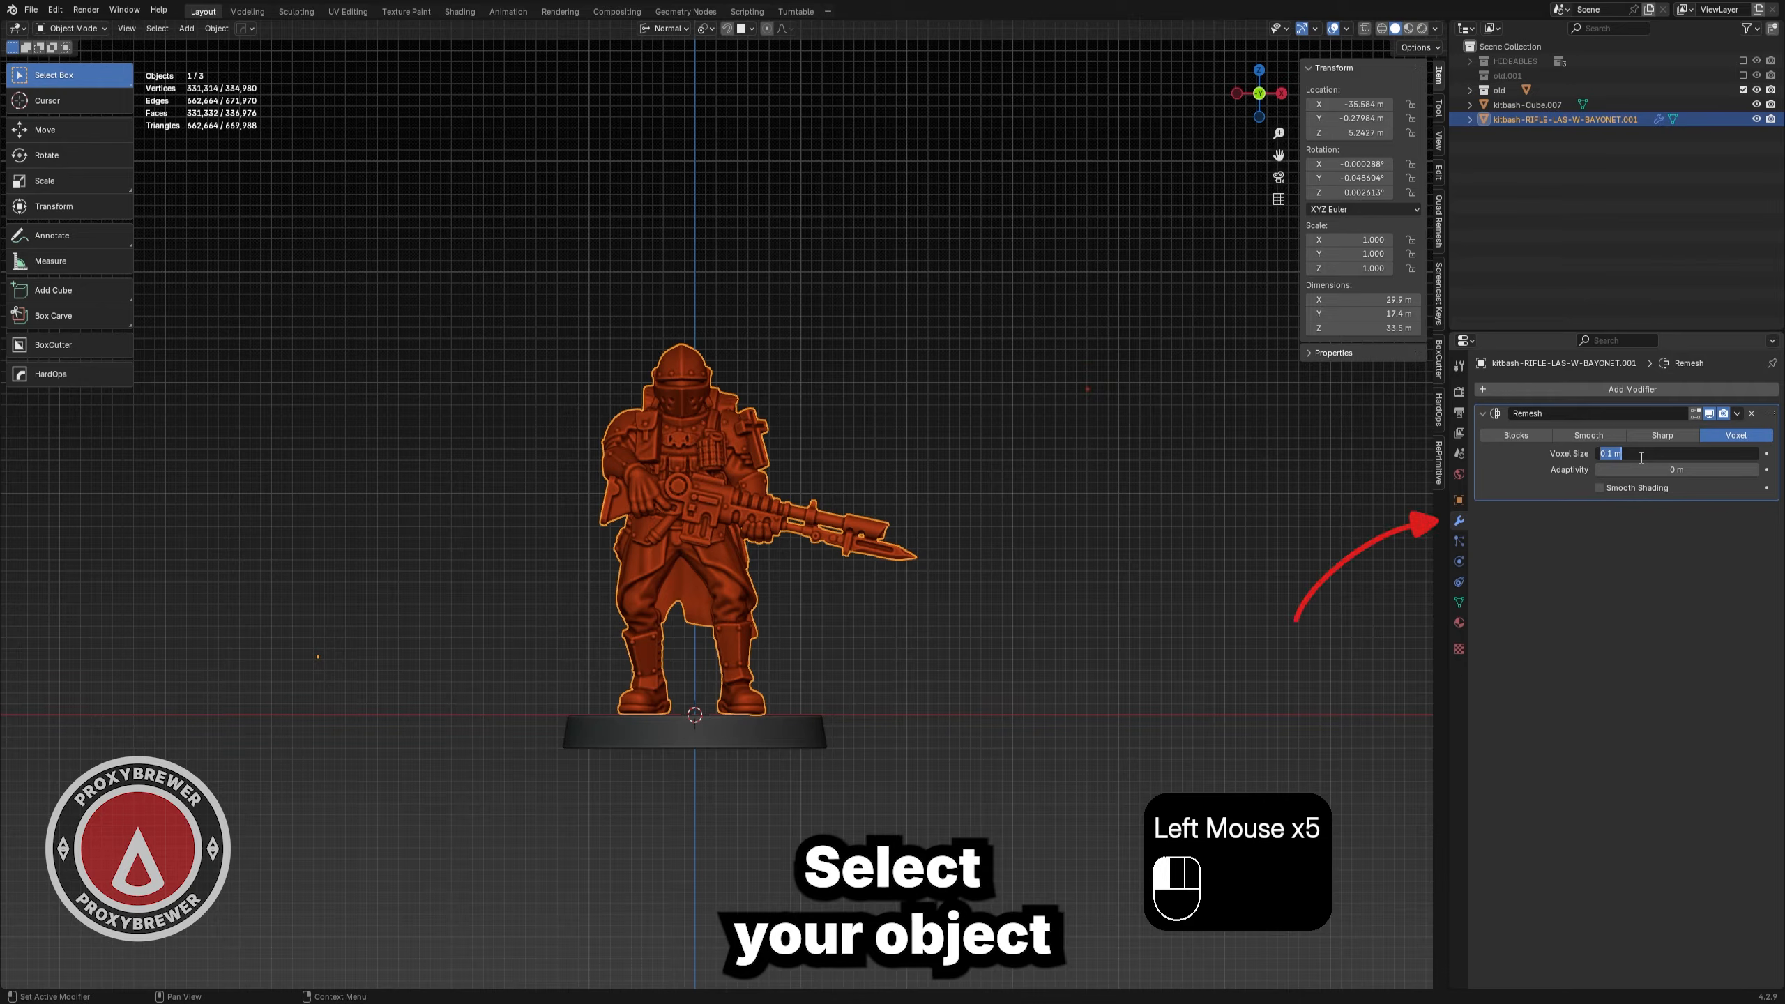
{"action": "type", "text": ".05"}
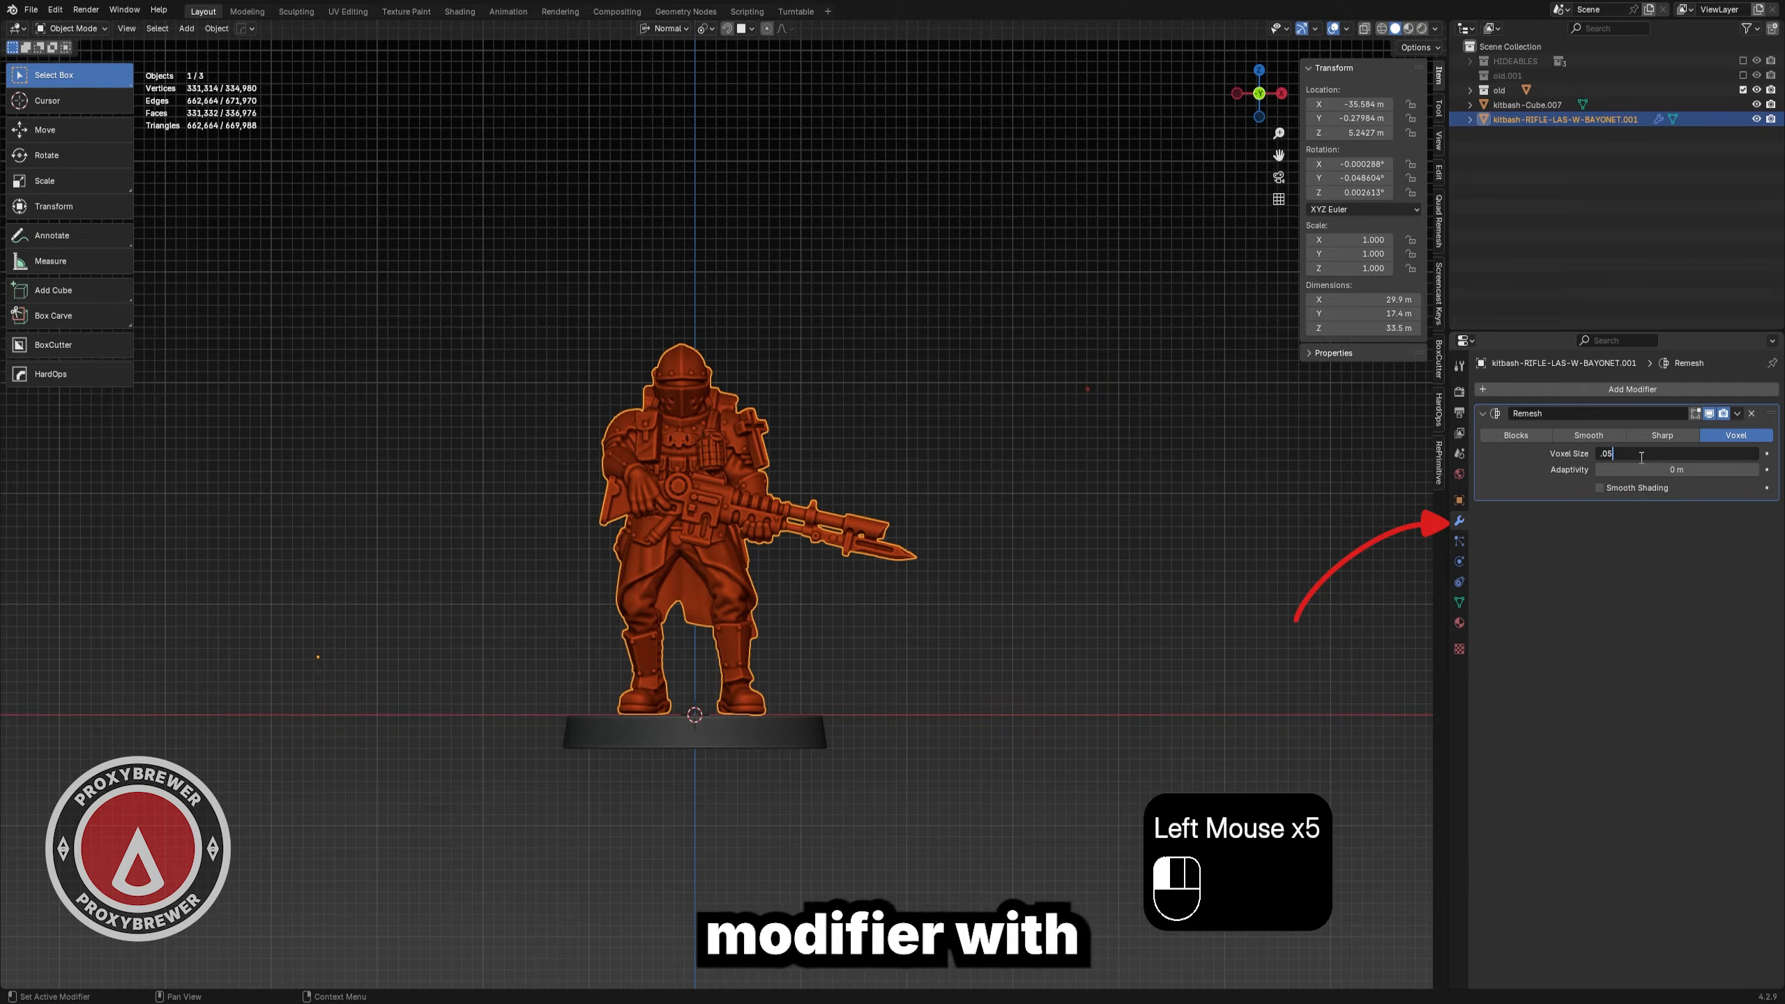
{"action": "key", "text": "Return"}
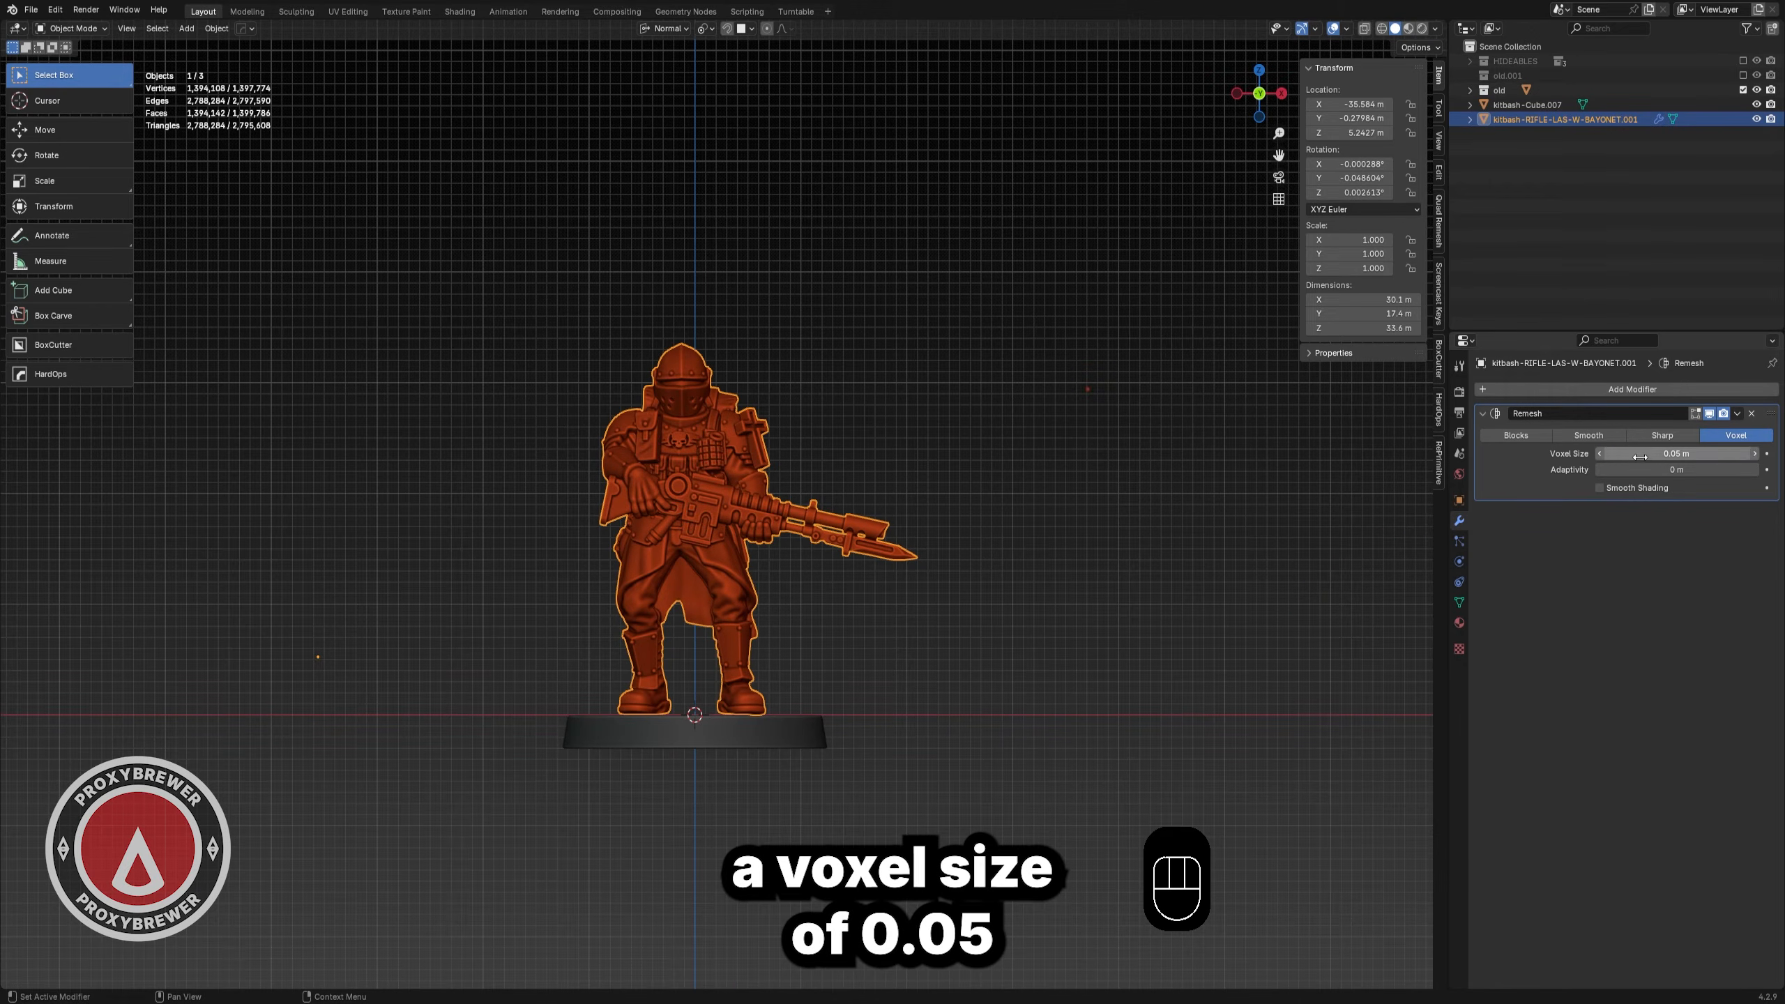
- Add a Decimate modifier after the soldier's Remesh modifier and set its ratio to 0.1
{"action": "left_click", "coordinate": [1610, 389]}
{"action": "key", "text": "space"}
{"action": "type", "text": "de"}
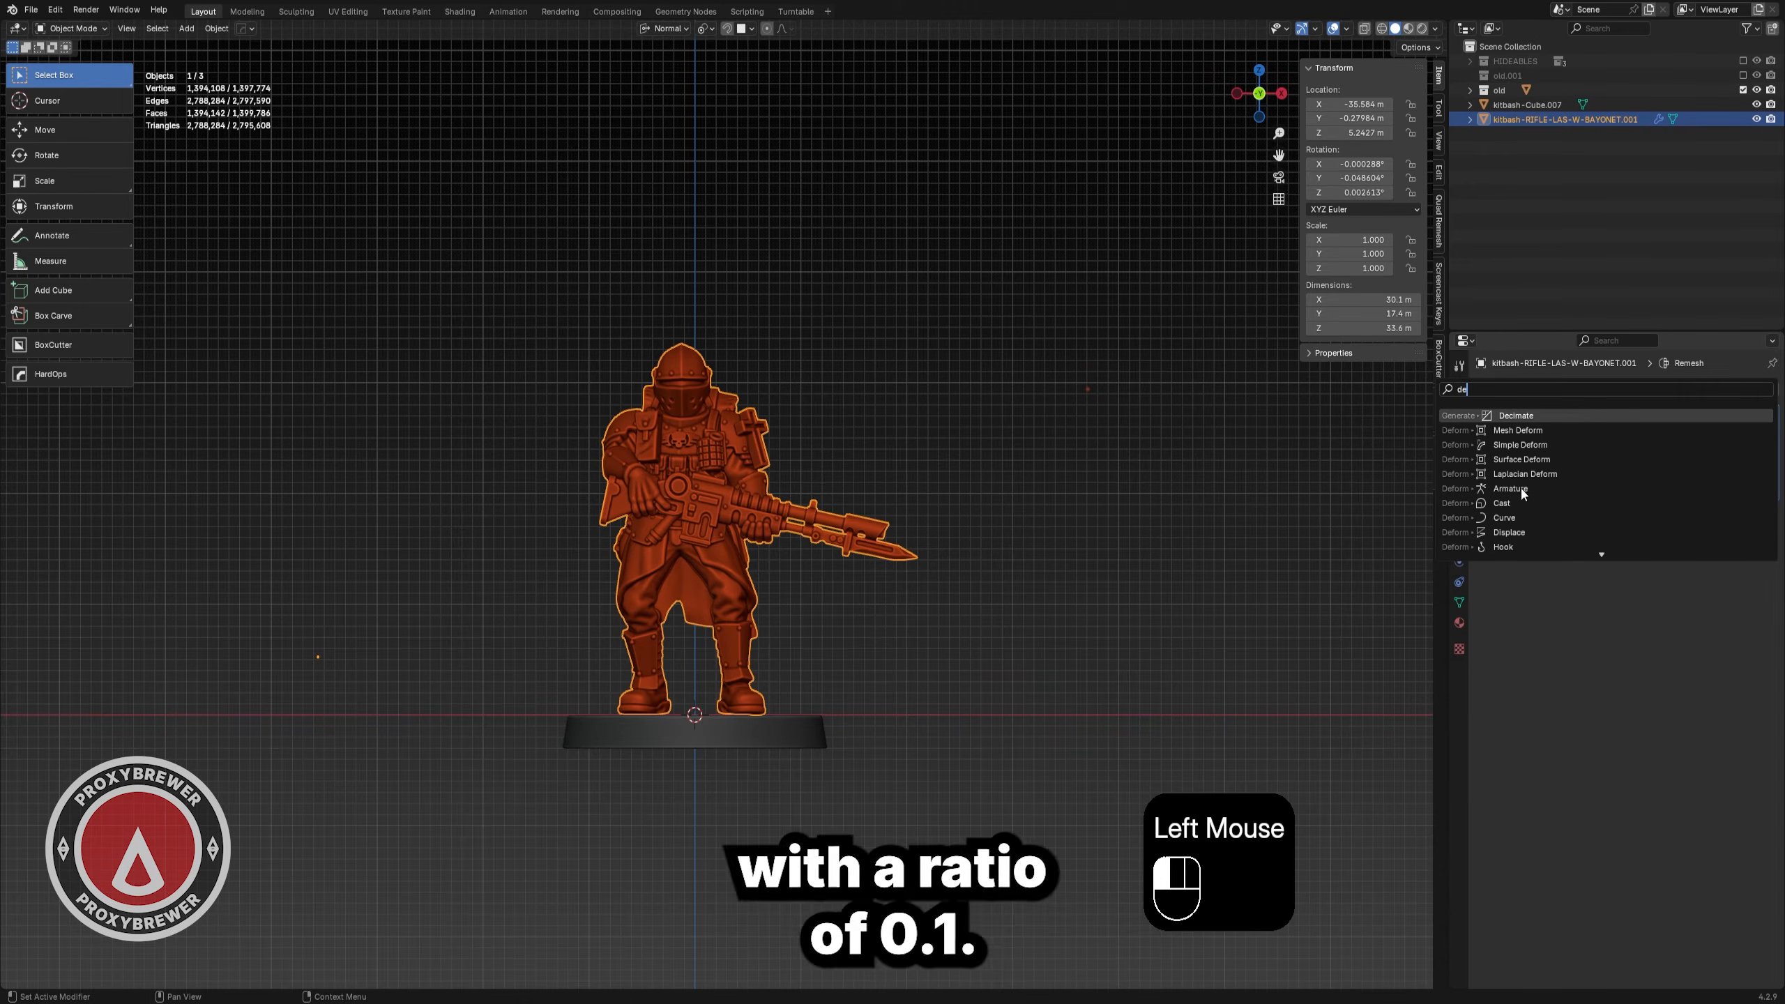
{"action": "key", "text": "Return"}
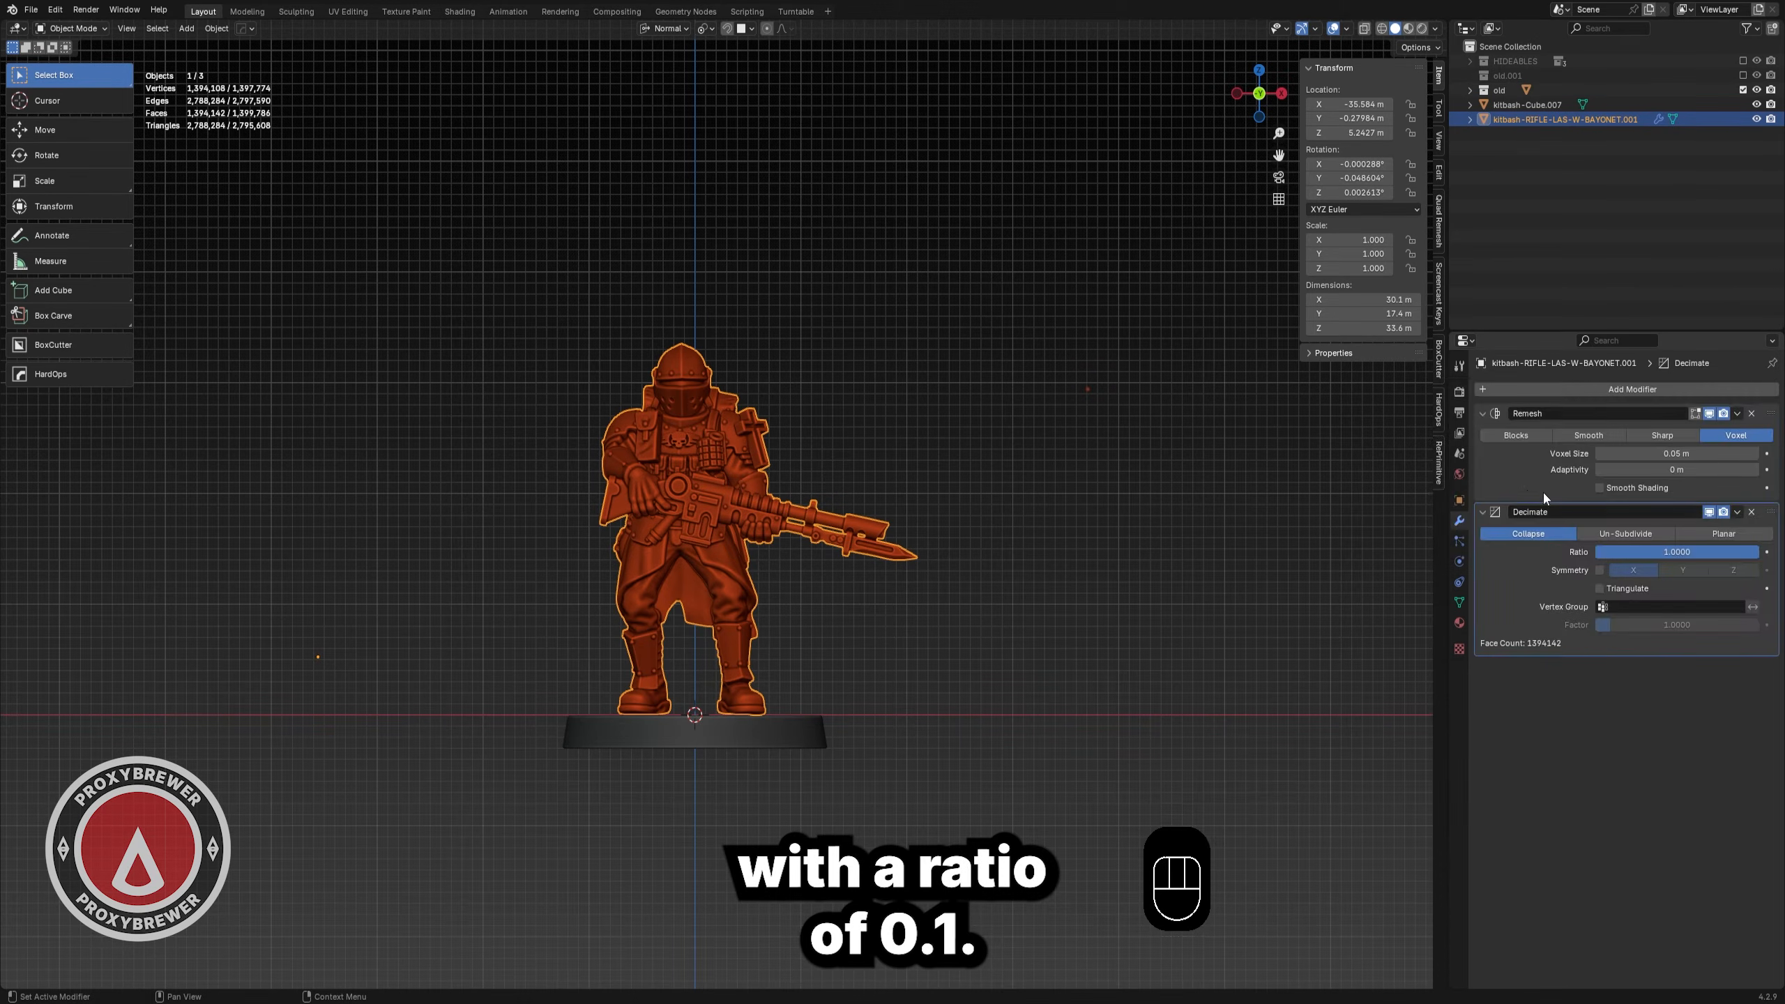
{"action": "left_click", "coordinate": [1678, 557]}
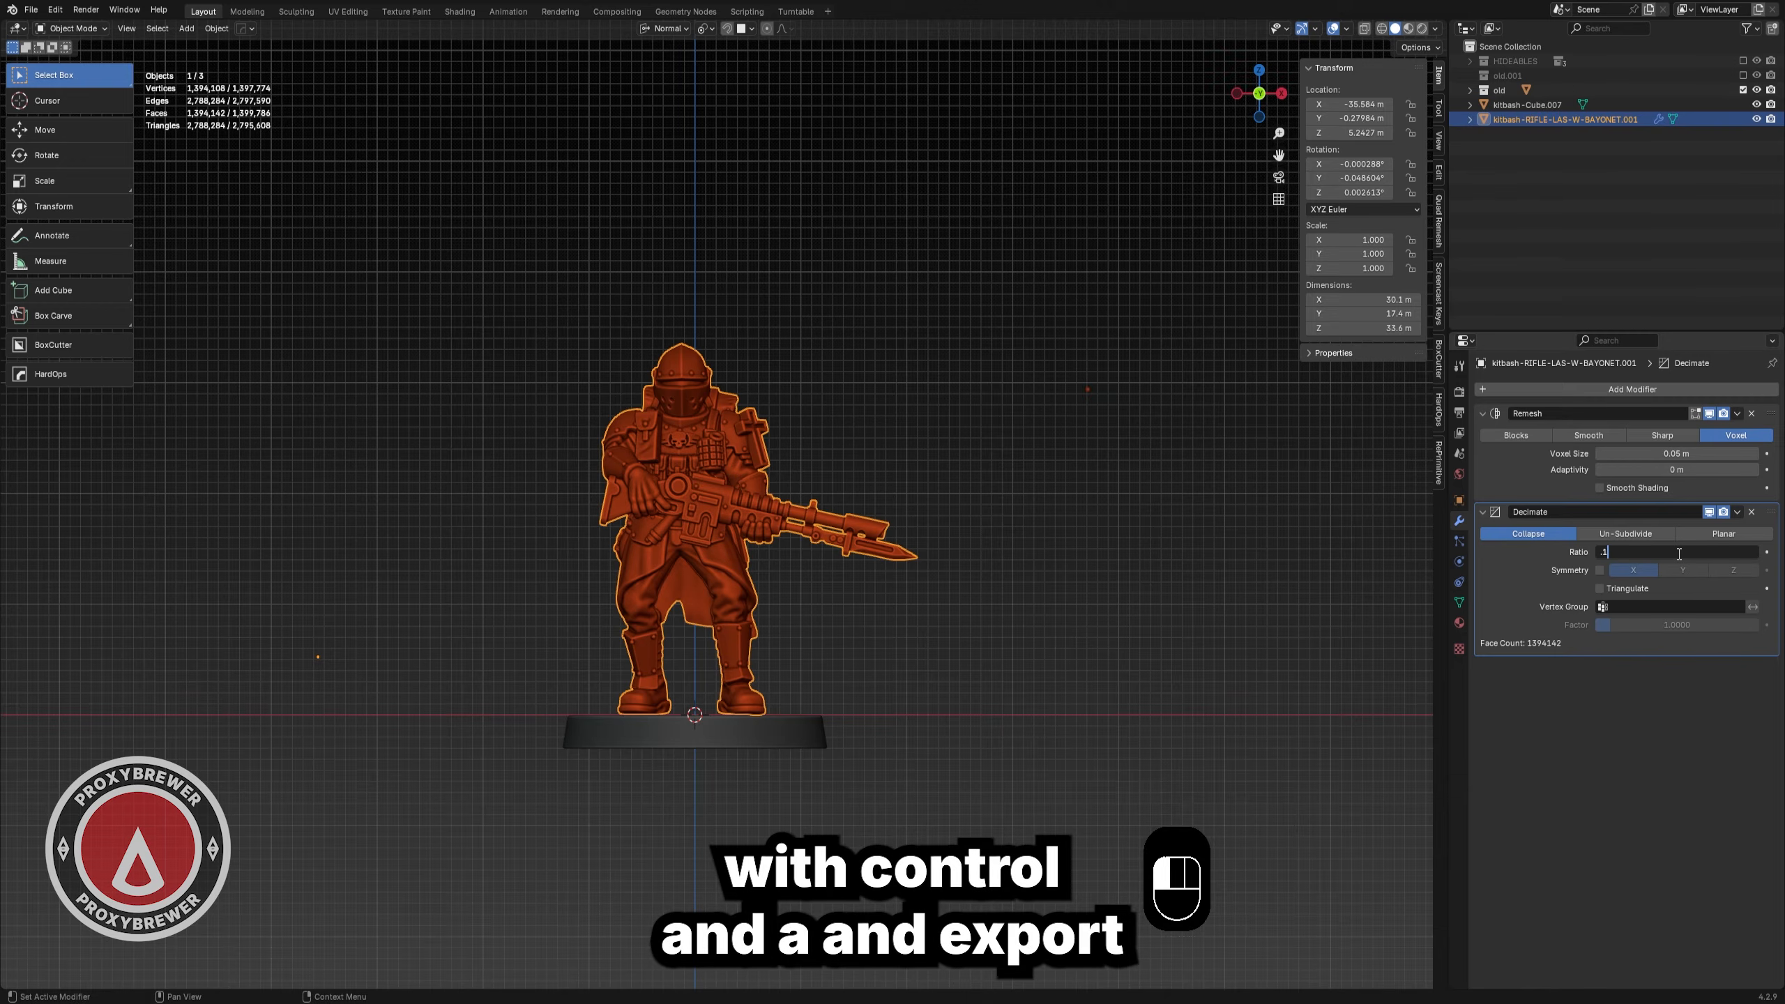
- Apply Visual Geometry to Mesh to bake the soldier's Remesh and Decimate modifiers, and open the export formats
{"action": "middle_click_drag", "start_coordinate": [632, 295], "coordinate": [626, 396]}
{"action": "scroll", "coordinate": [626, 396], "scroll_direction": "up", "scroll_amount": 2}
{"action": "key", "text": "ctrl+a"}
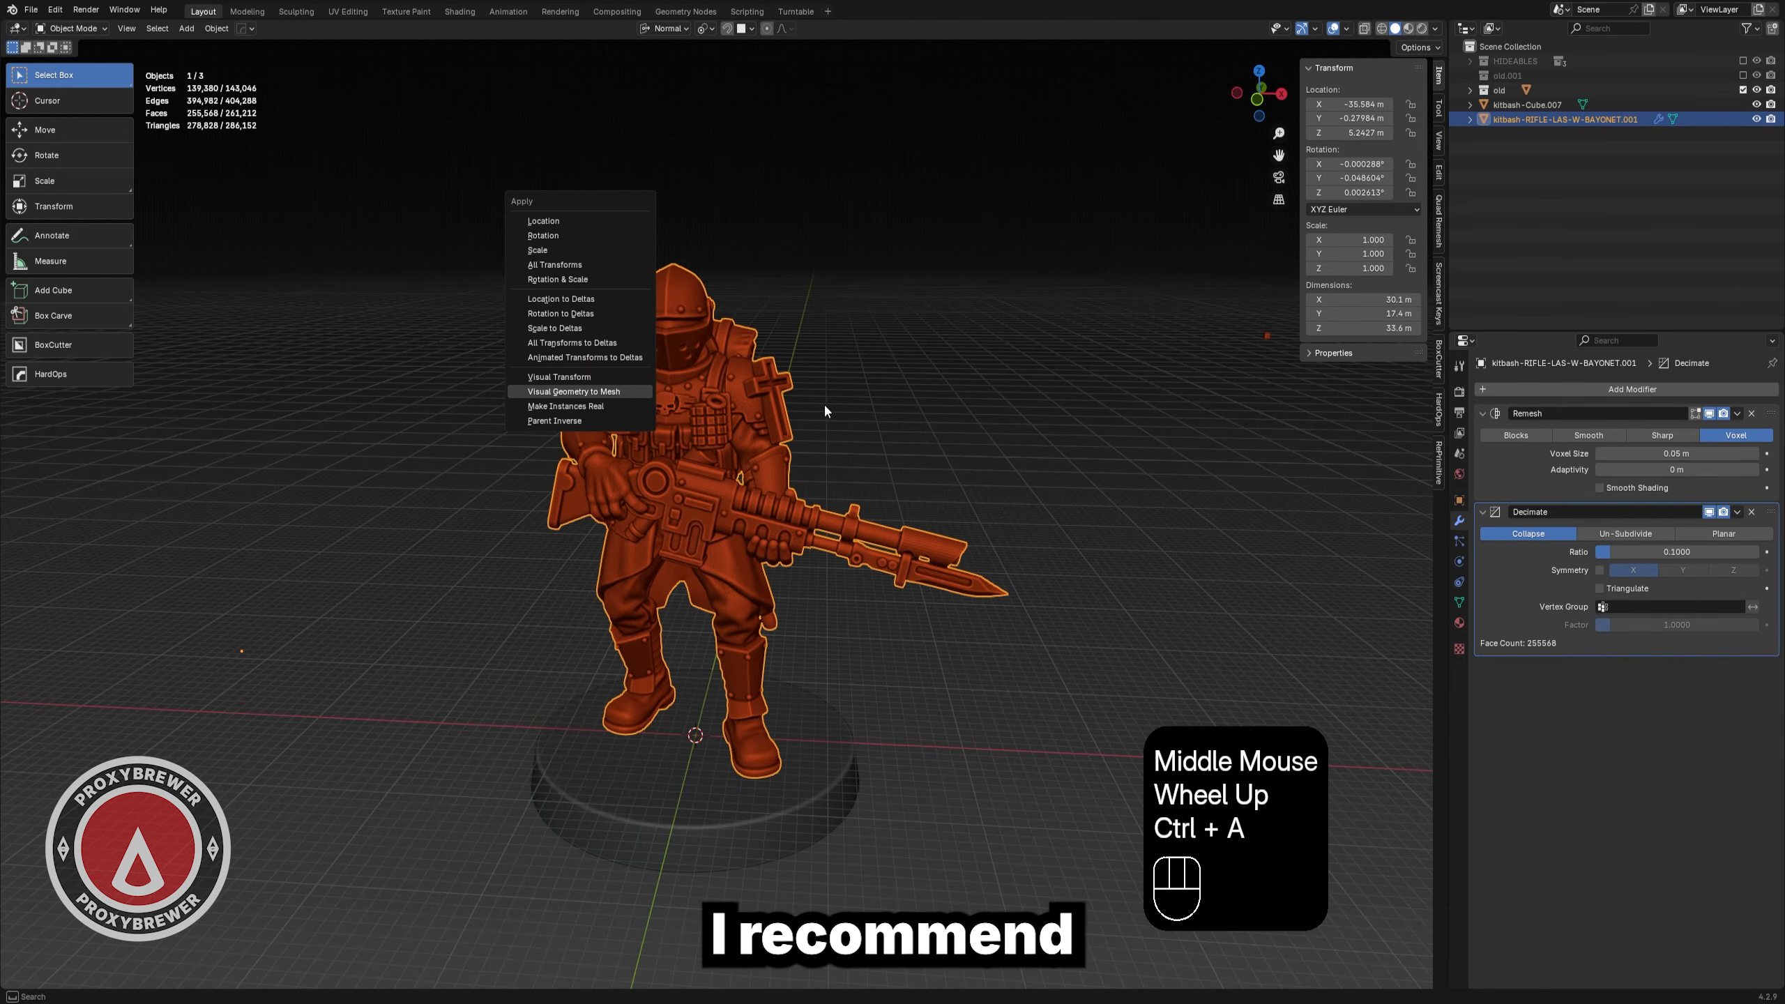
{"action": "left_click", "coordinate": [636, 392]}
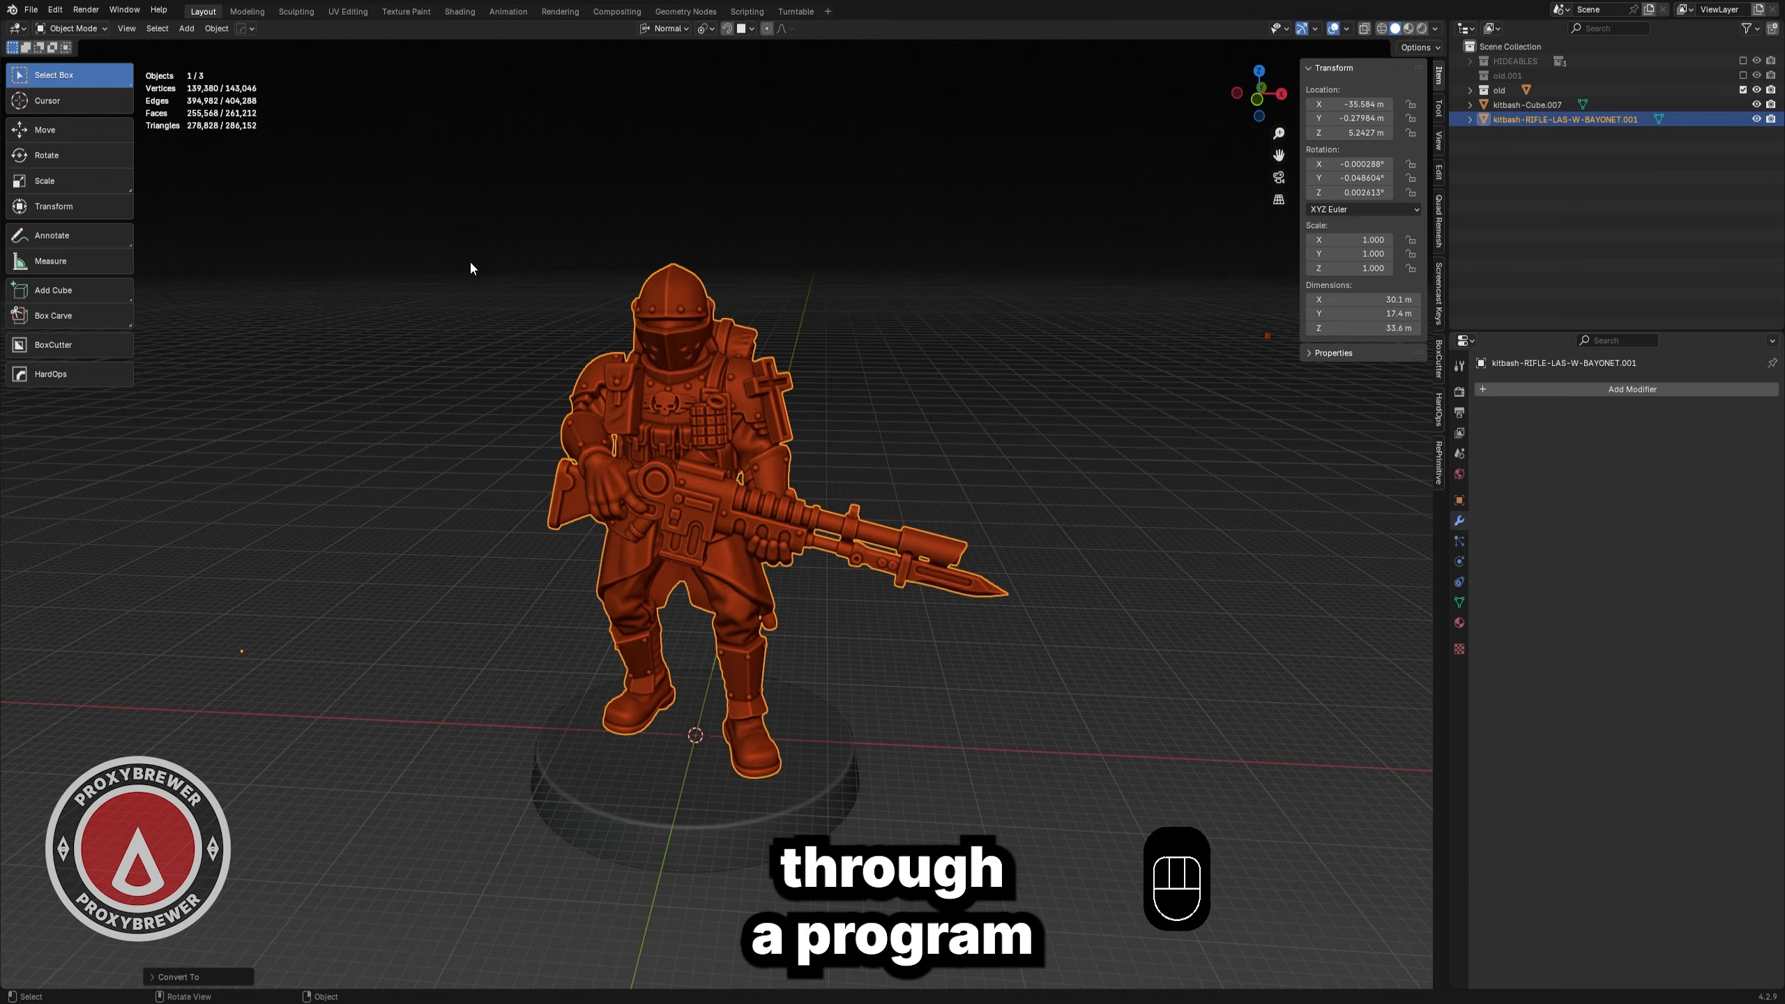
{"action": "left_click", "coordinate": [35, 10]}
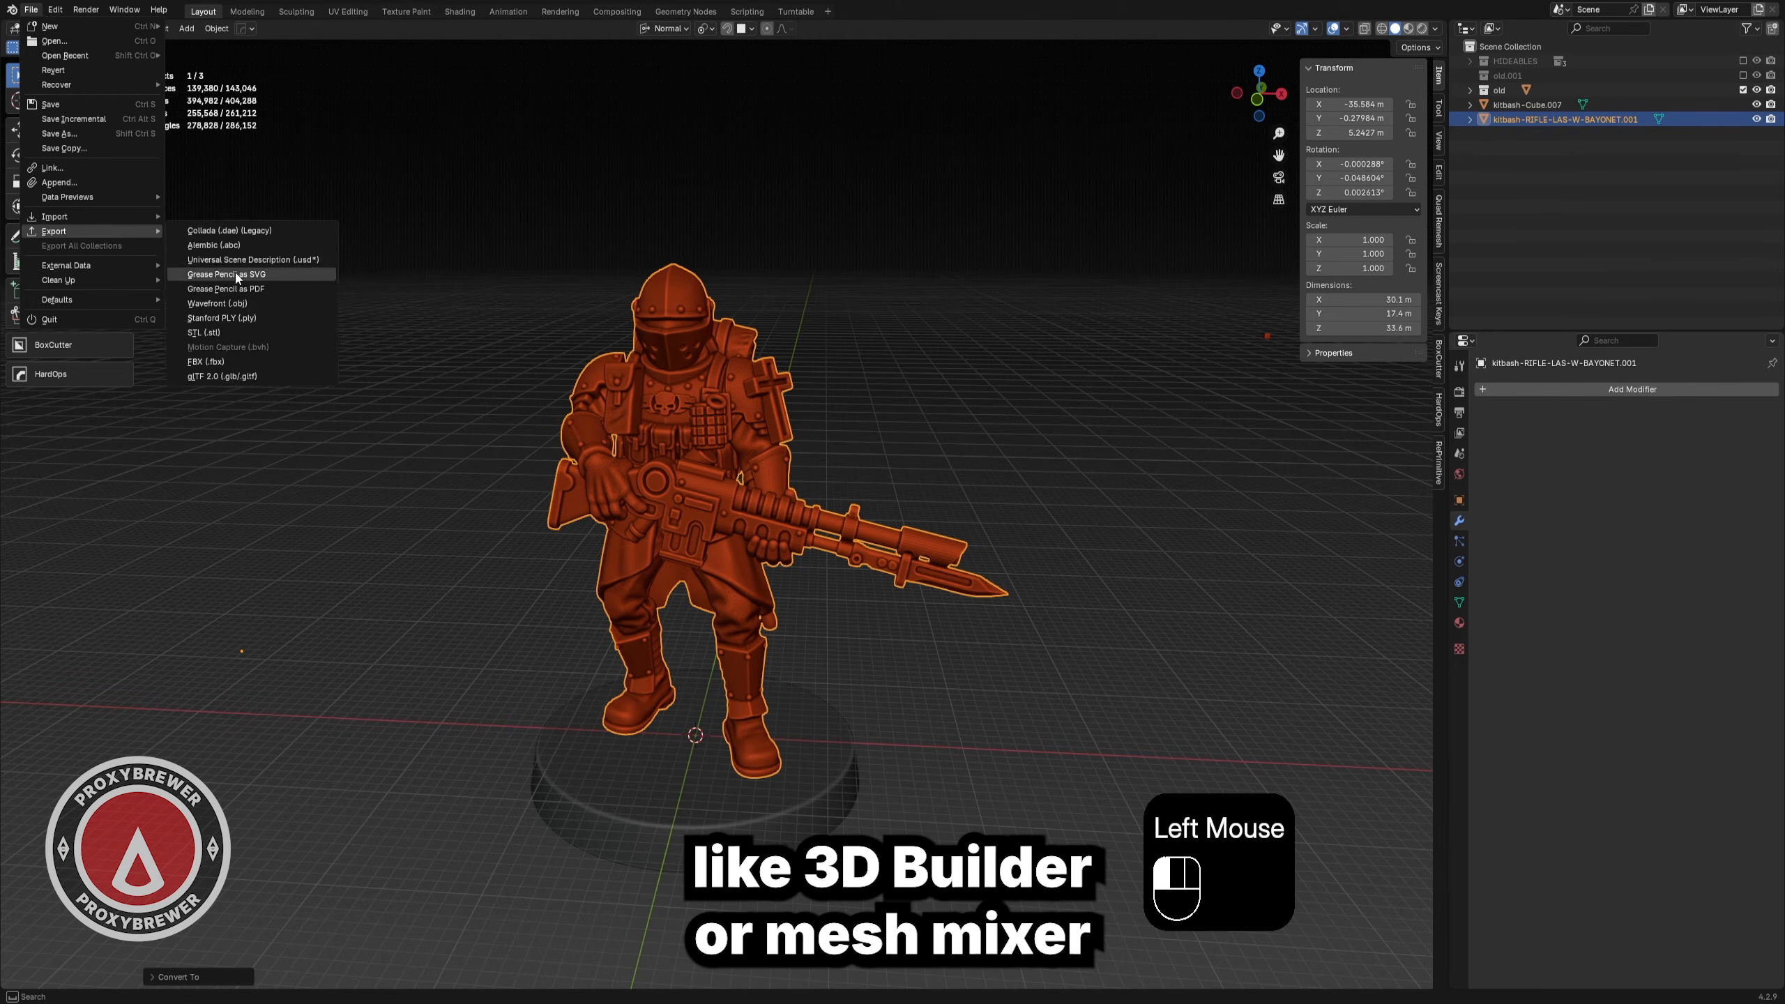
- Select the leftover tiny magnet cube away from the soldier and delete it
{"action": "left_click", "coordinate": [699, 766]}
{"action": "key", "text": "KP_1"}
{"action": "scroll", "coordinate": [1187, 299], "scroll_direction": "down", "scroll_amount": 2}
{"action": "left_click", "coordinate": [1188, 299]}
{"action": "middle_click_drag", "start_coordinate": [1188, 299], "coordinate": [820, 405]}
{"action": "scroll", "coordinate": [898, 424], "scroll_direction": "up", "scroll_amount": 2}
{"action": "left_click", "coordinate": [1172, 362]}
{"action": "key", "text": "x"}
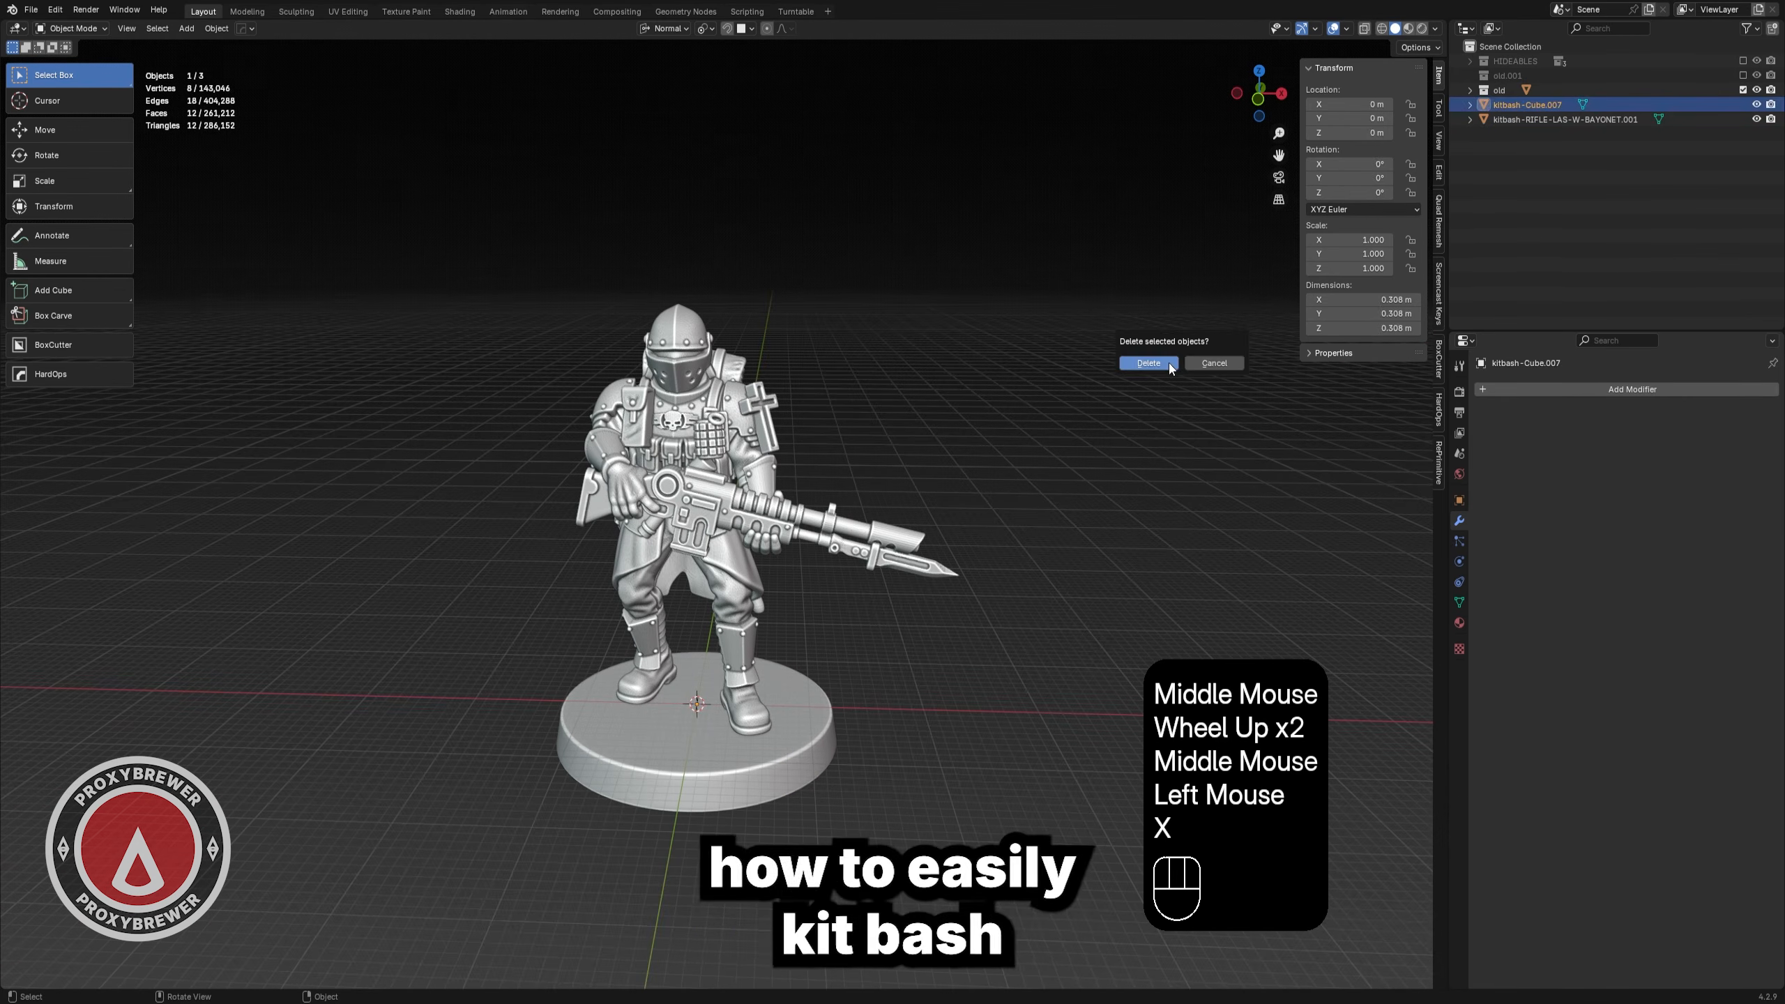
{"action": "left_click", "coordinate": [1169, 363]}
- Turn on shadows in the viewport shading to display the finished soldier on its base
{"action": "middle_click_drag", "start_coordinate": [1169, 363], "coordinate": [1288, 150]}
{"action": "left_click", "coordinate": [916, 371]}
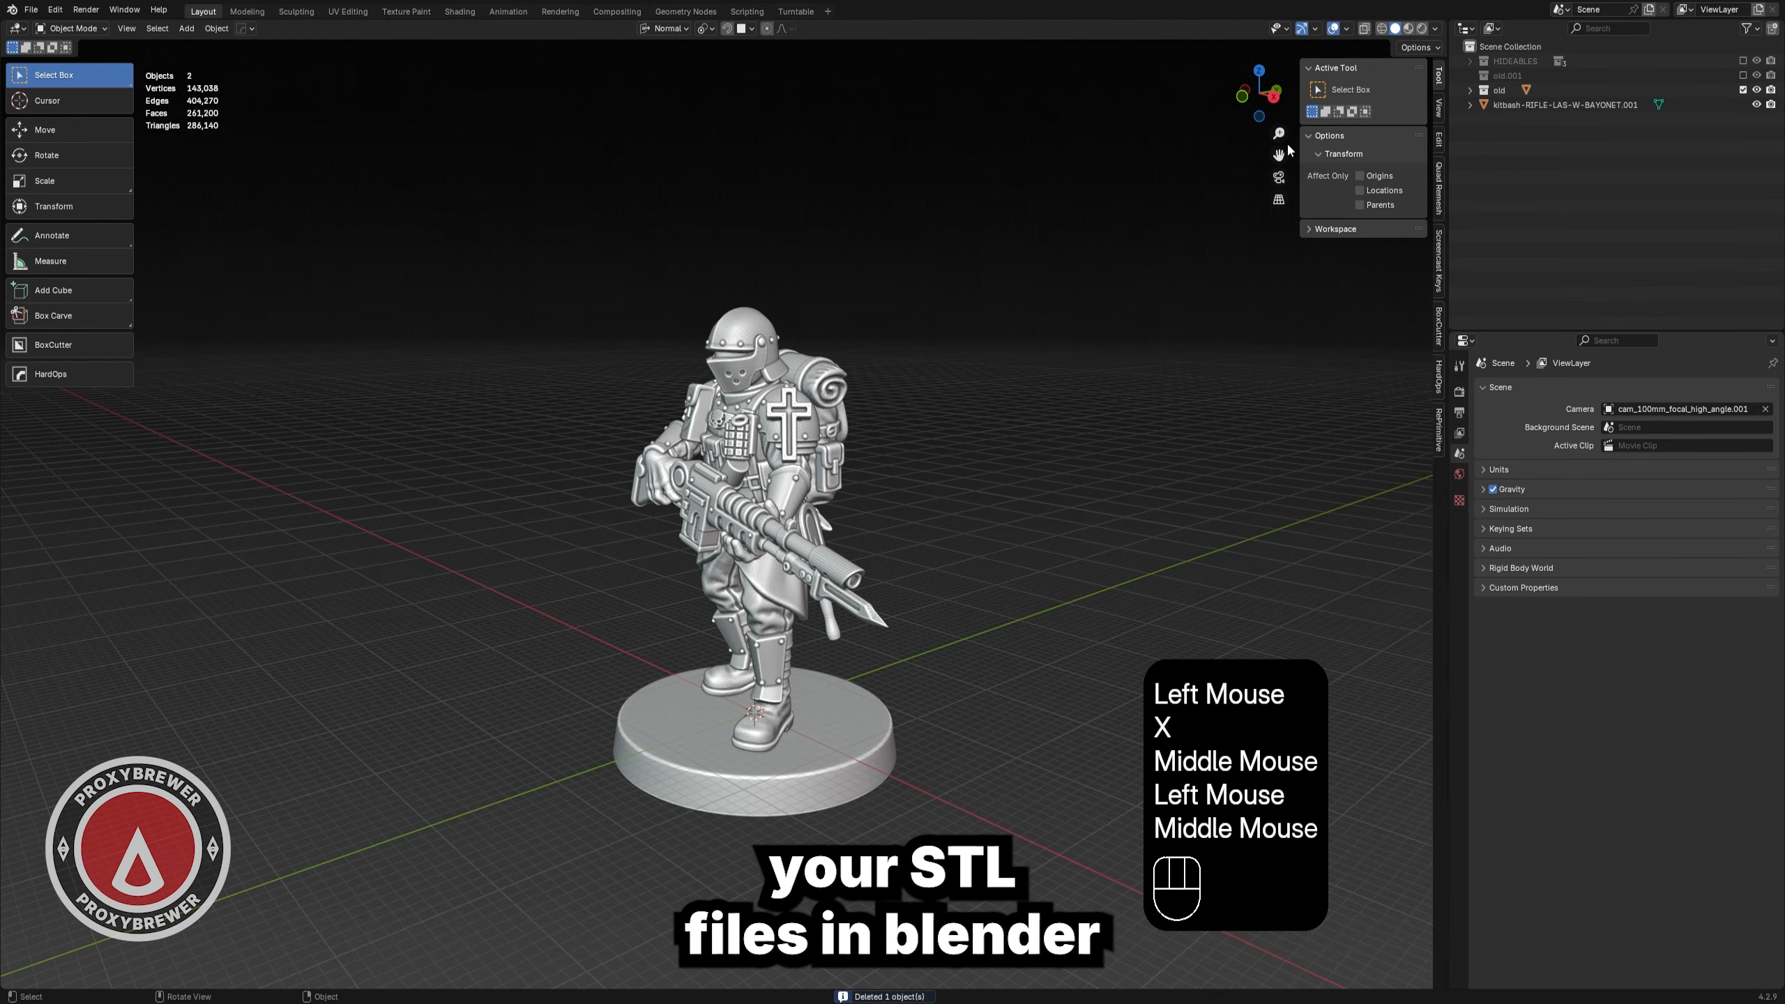
{"action": "left_click", "coordinate": [1435, 29]}
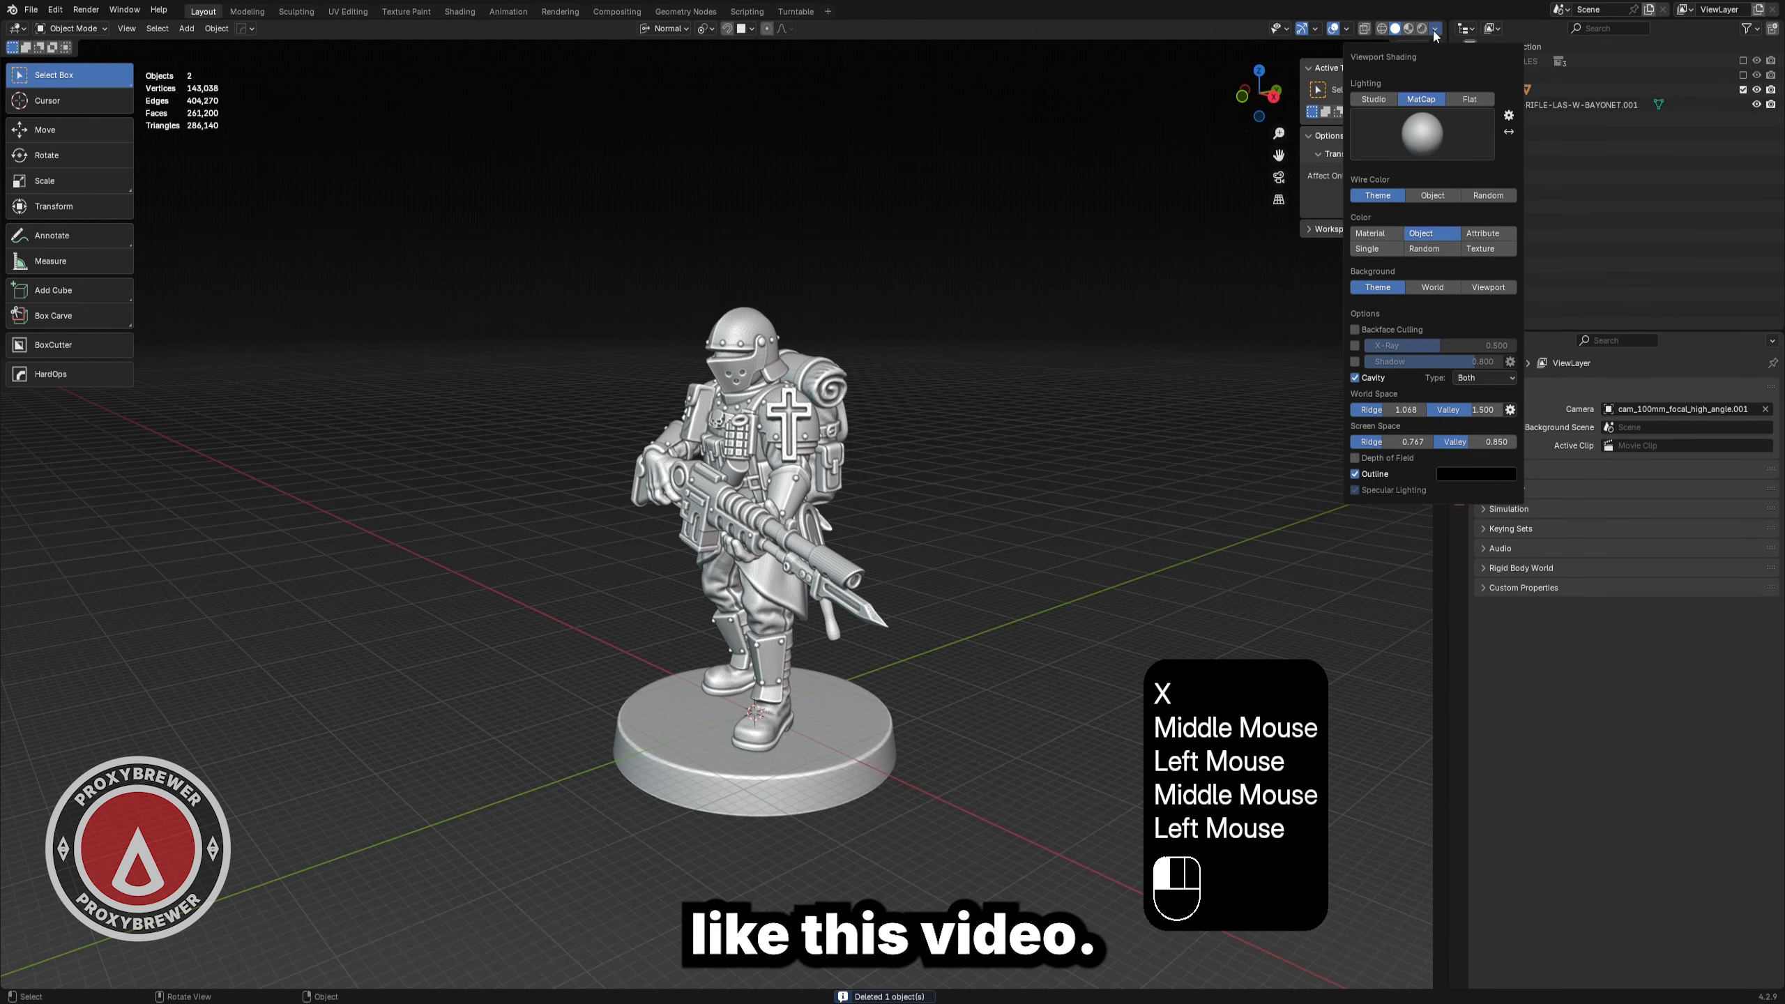
{"action": "left_click", "coordinate": [1355, 362]}
{"action": "mouse_move", "coordinate": [932, 412]}
{"action": "middle_mouse_down"}
{"action": "mouse_move", "coordinate": [962, 433]}
{"action": "mouse_move", "coordinate": [1074, 425]}
{"action": "mouse_move", "coordinate": [671, 427]}
{"action": "mouse_move", "coordinate": [1048, 431]}
{"action": "mouse_move", "coordinate": [949, 432]}
{"action": "middle_mouse_up"}
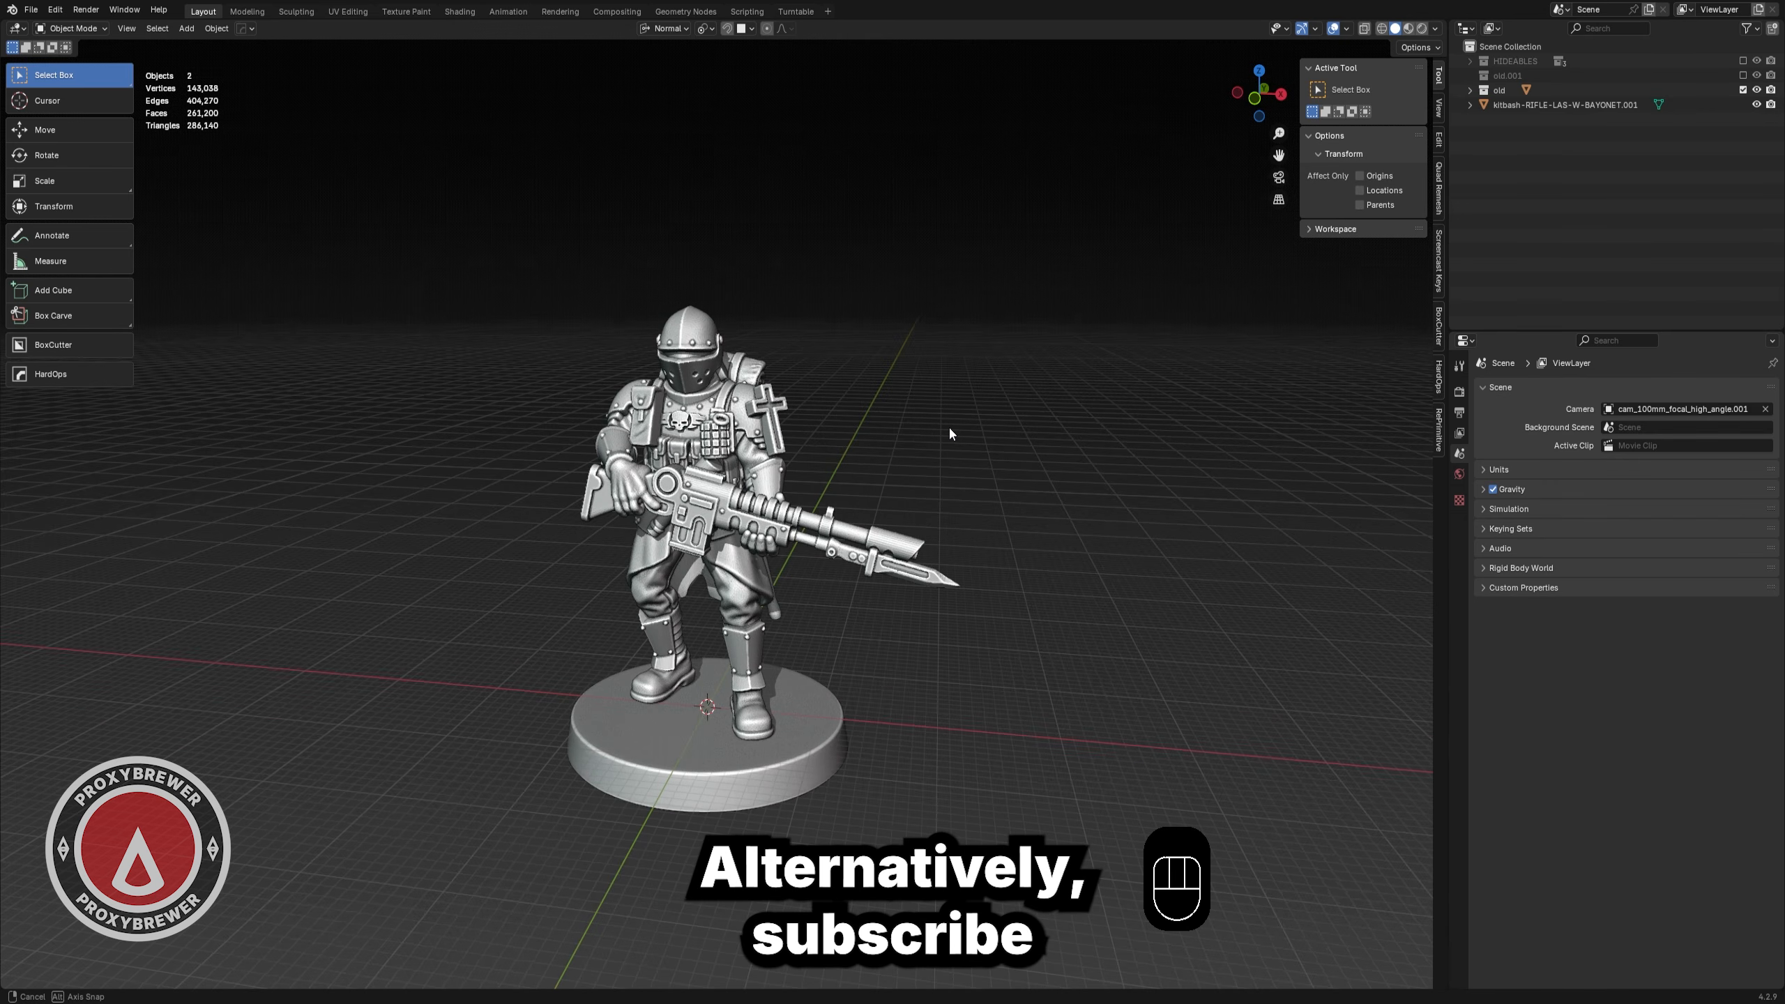